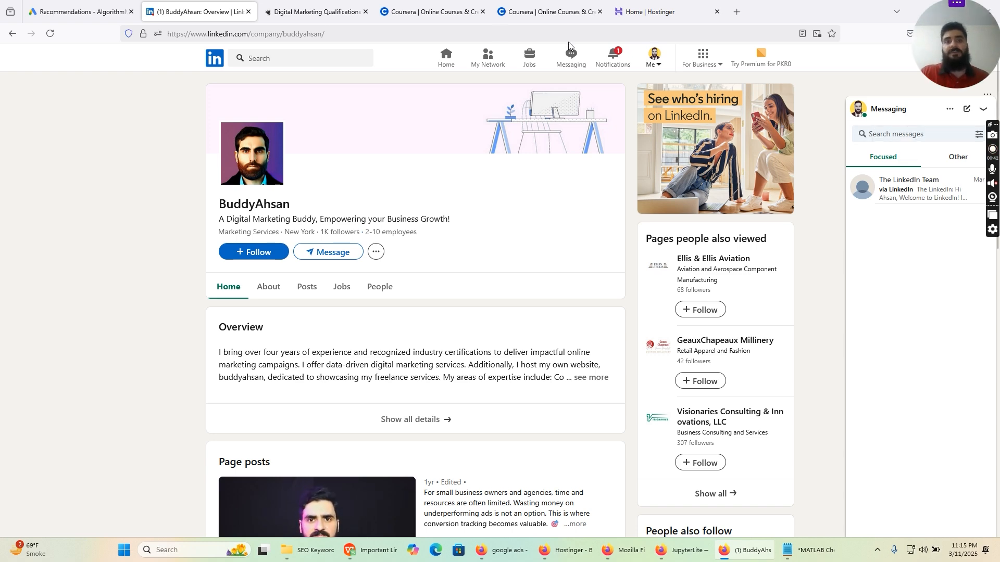
# View the Coursera digital marketing certificates and return to the Google Ads account page.
pyautogui.click(430, 11)
pyautogui.click(547, 11)
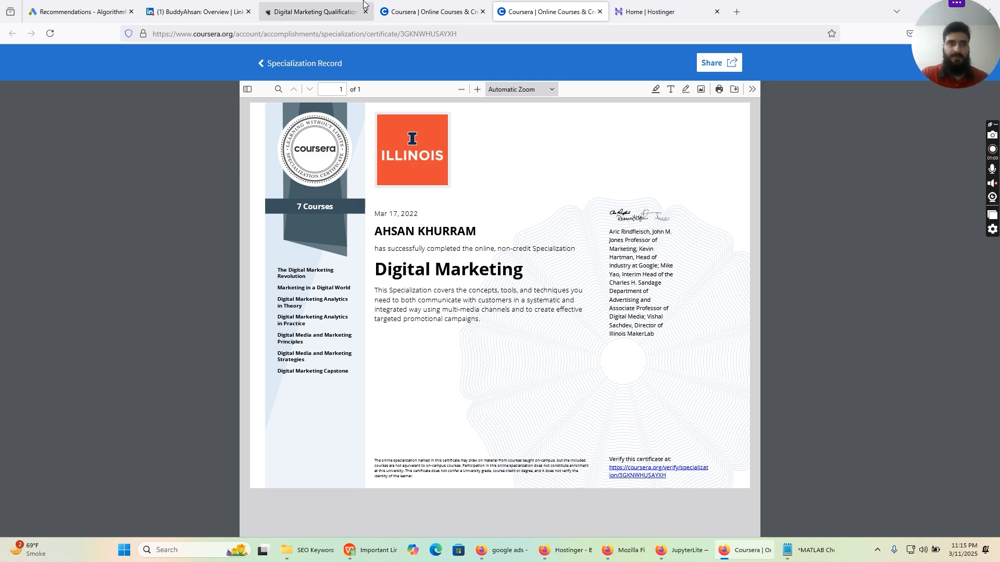
pyautogui.moveTo(165, 18)
pyautogui.click(103, 7)
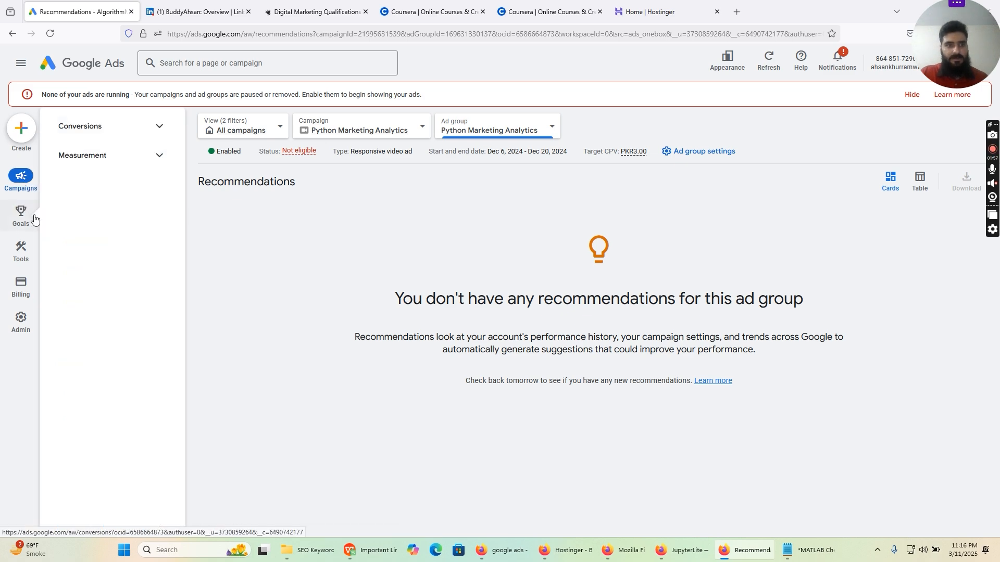
# Open the campaigns list and clear the Python Marketing Analytics filter to show all campaigns.
pyautogui.click(23, 184)
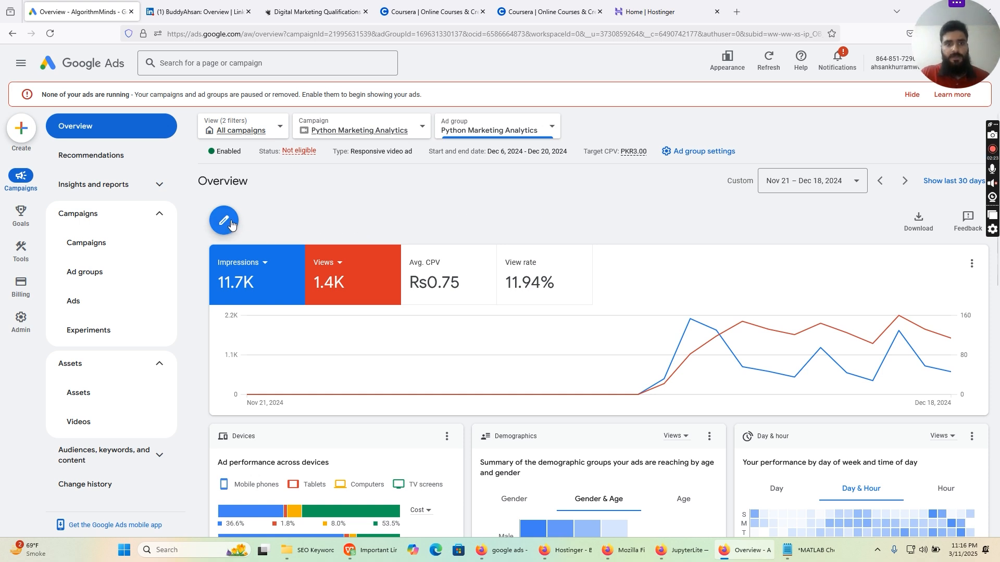
pyautogui.click(117, 242)
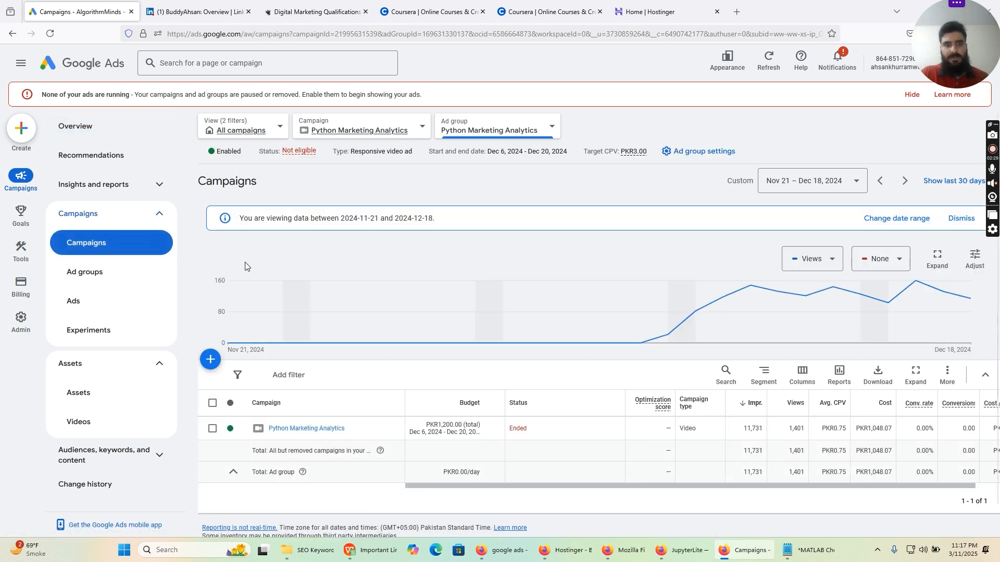
pyautogui.click(325, 131)
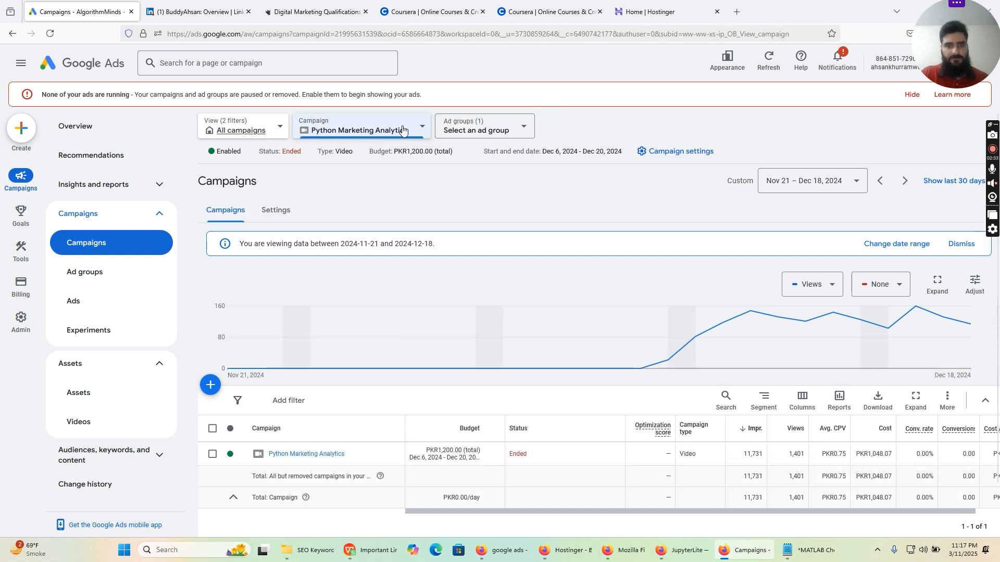
pyautogui.click(420, 128)
pyautogui.click(364, 175)
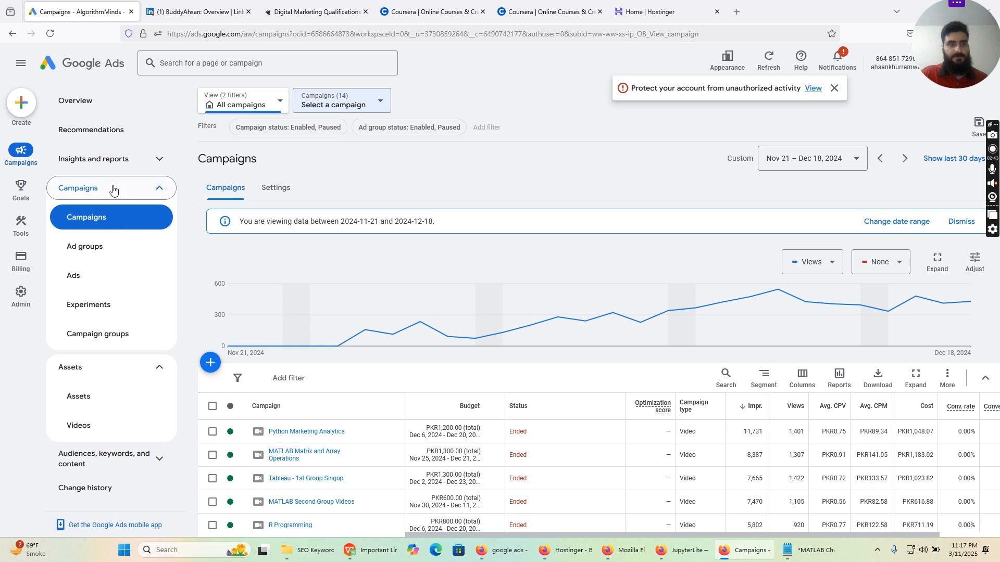
pyautogui.click(139, 194)
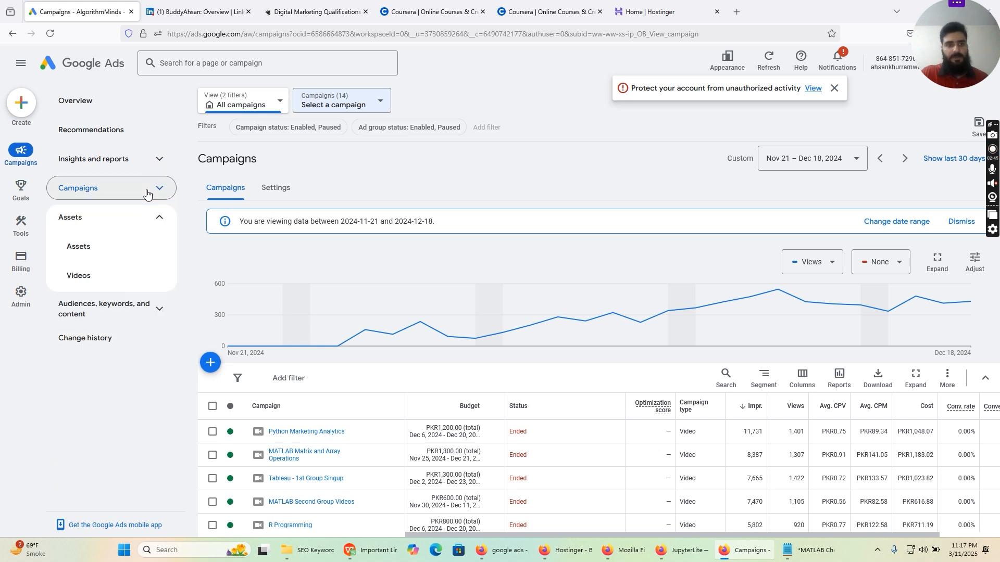
pyautogui.click(147, 193)
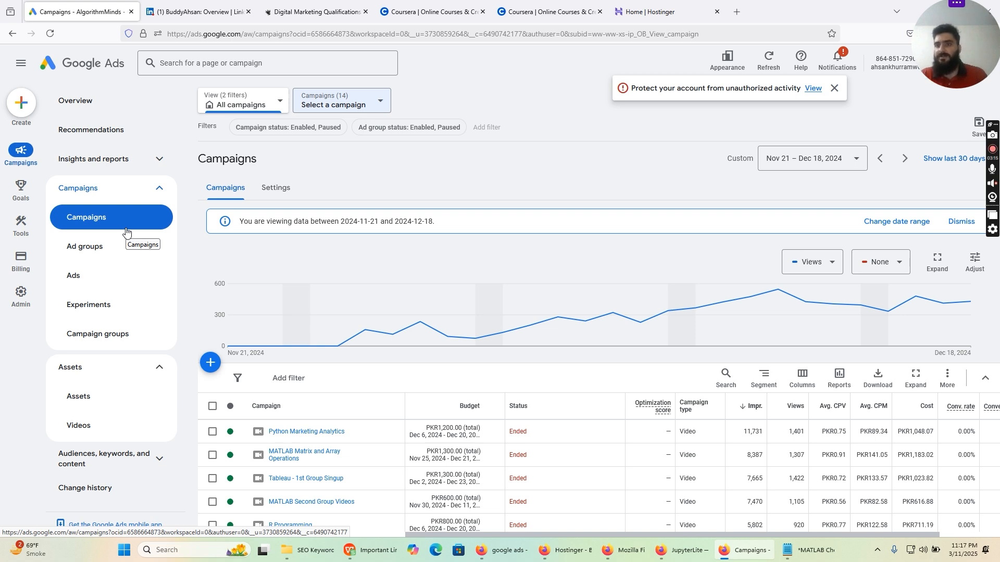
# Start a new campaign with the Awareness and consideration objective.
pyautogui.click(211, 363)
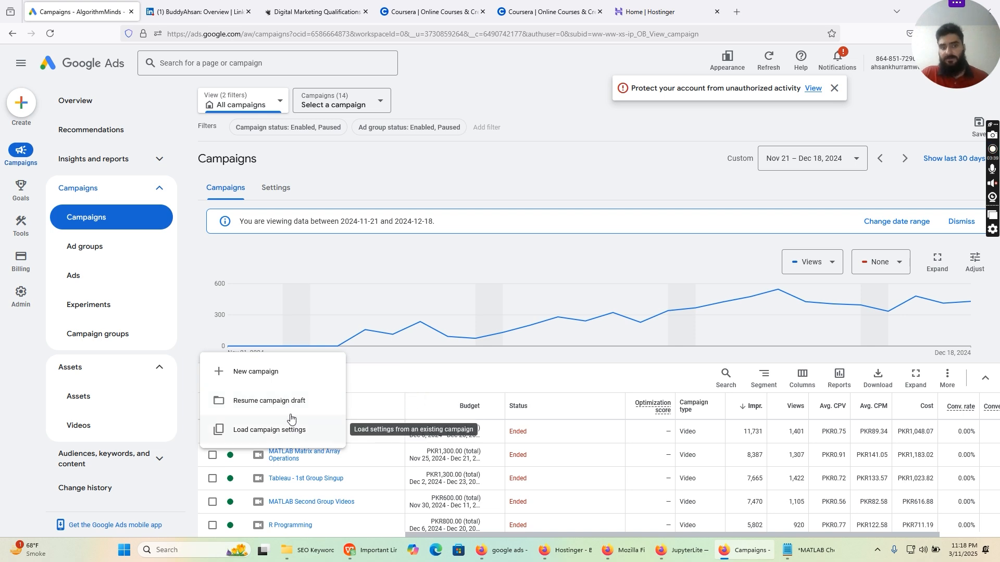
pyautogui.click(277, 381)
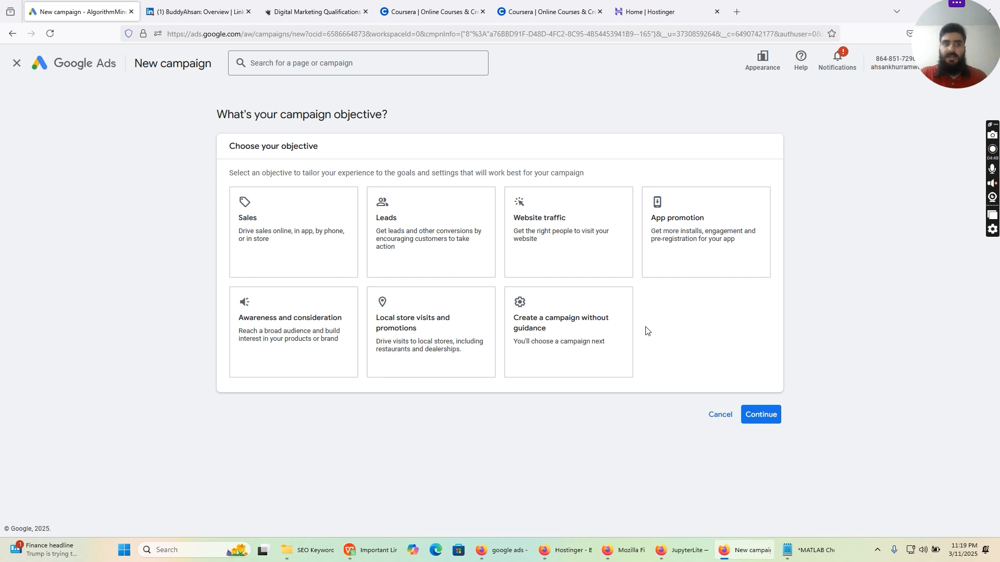
pyautogui.click(326, 209)
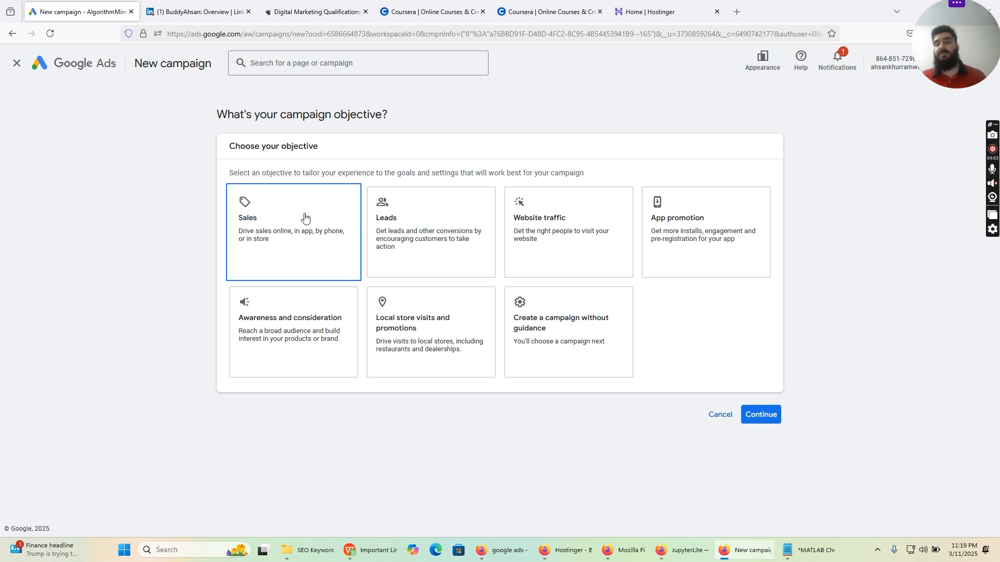
pyautogui.click(337, 307)
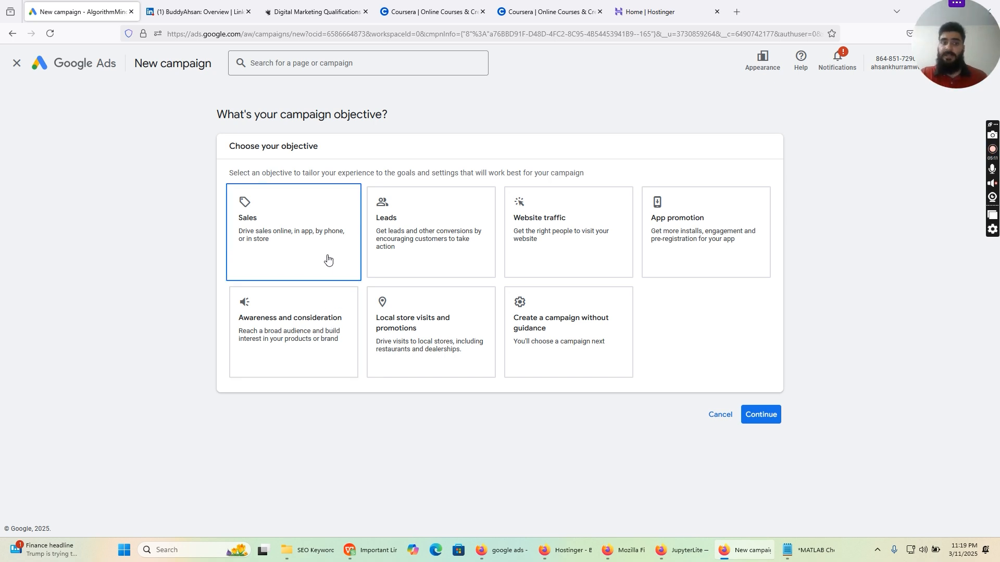
pyautogui.click(321, 336)
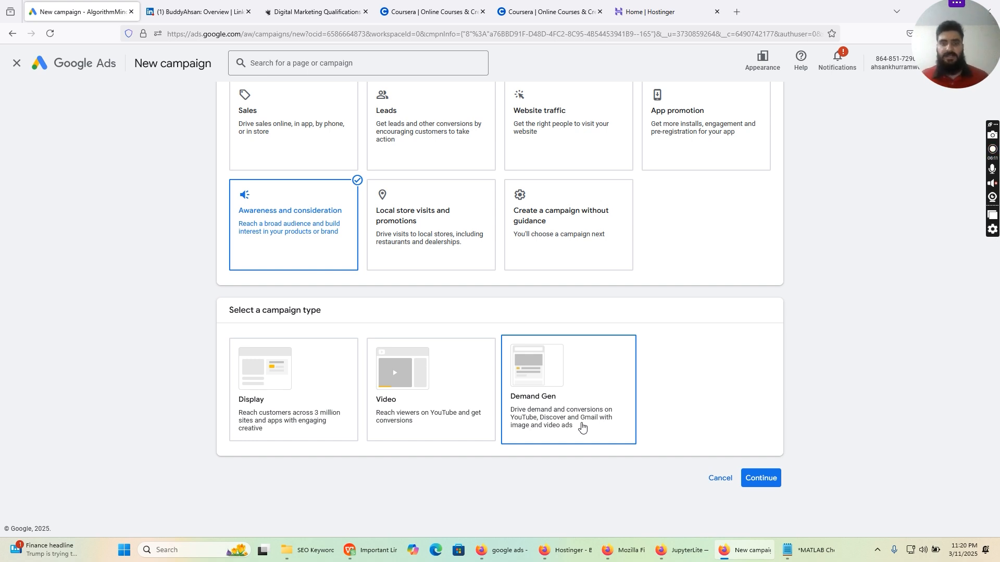
# Set the campaign type to Video with the Video views subtype.
pyautogui.click(450, 397)
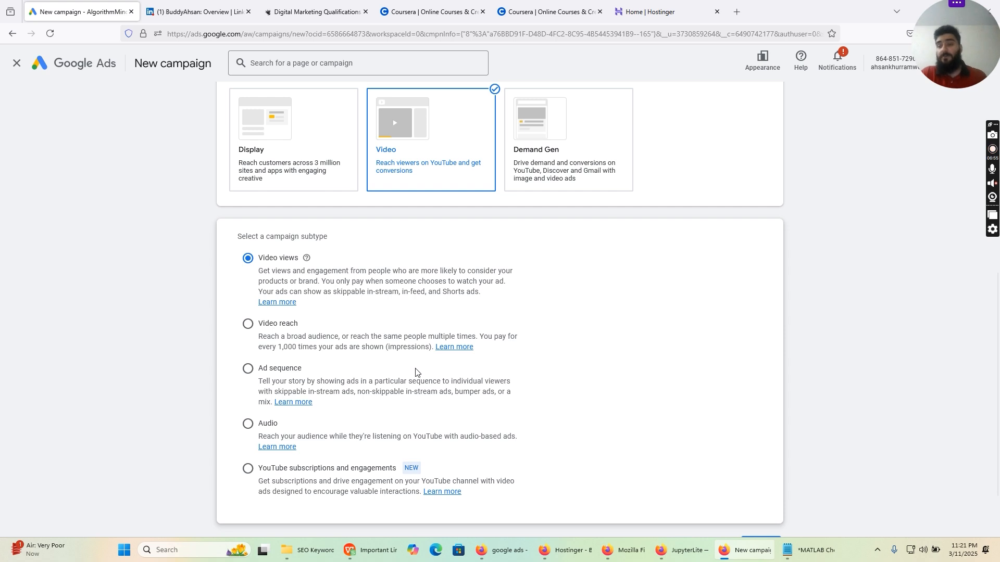
pyautogui.click(342, 470)
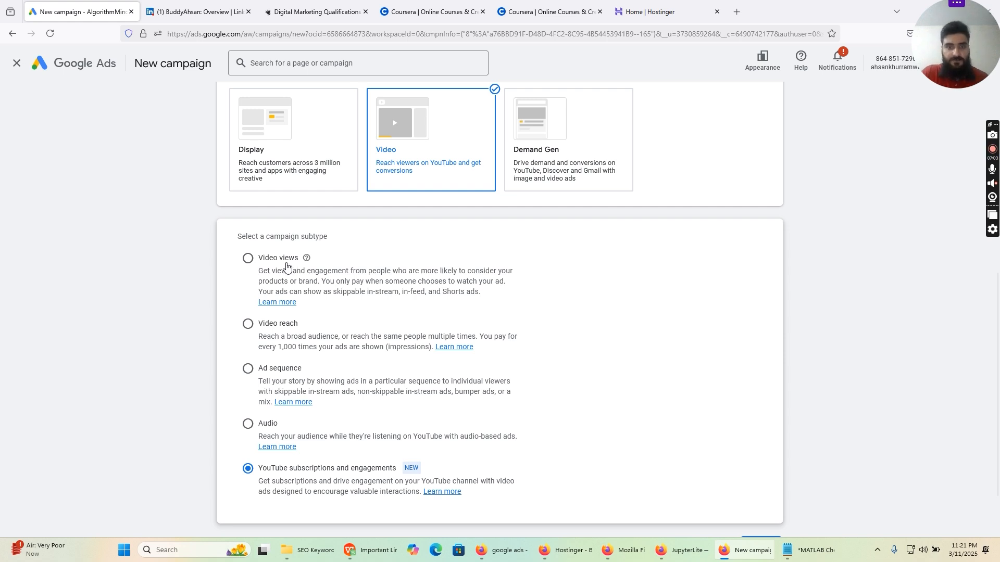
pyautogui.click(286, 266)
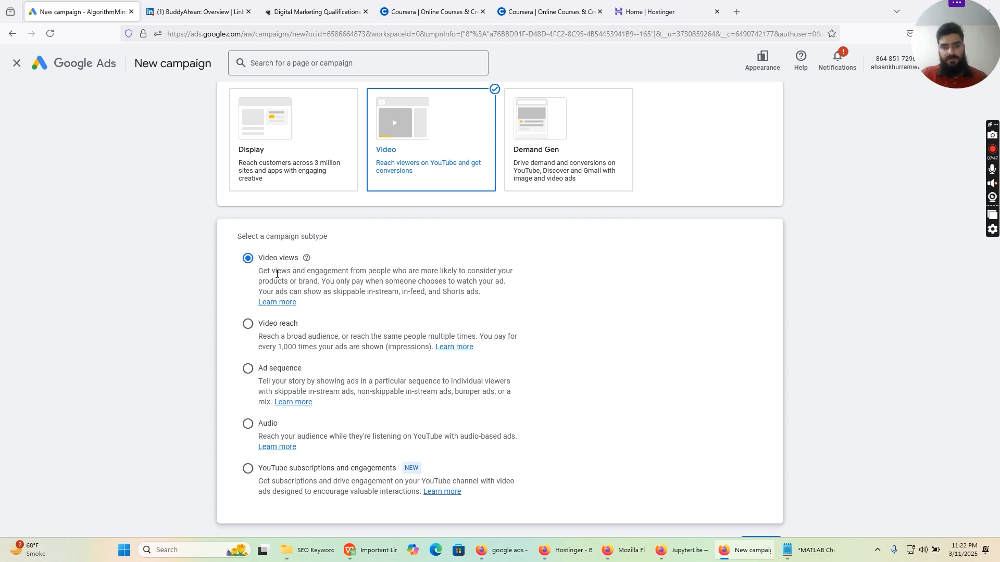
# Continue with the chosen objective and type, starting a new campaign instead of the saved draft.
pyautogui.scroll(-1, 281, 291)
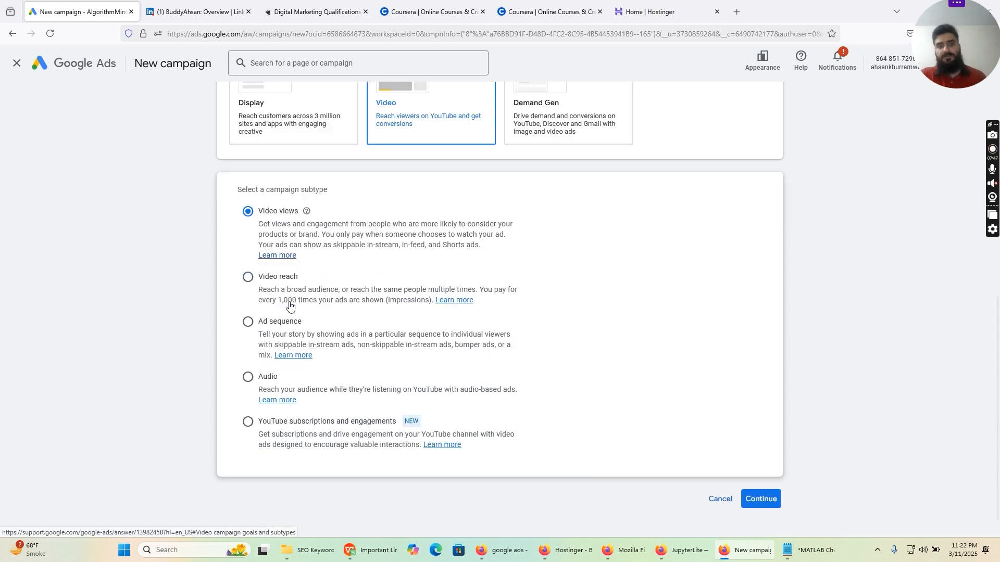
pyautogui.click(759, 500)
pyautogui.scroll(-5, 744, 415)
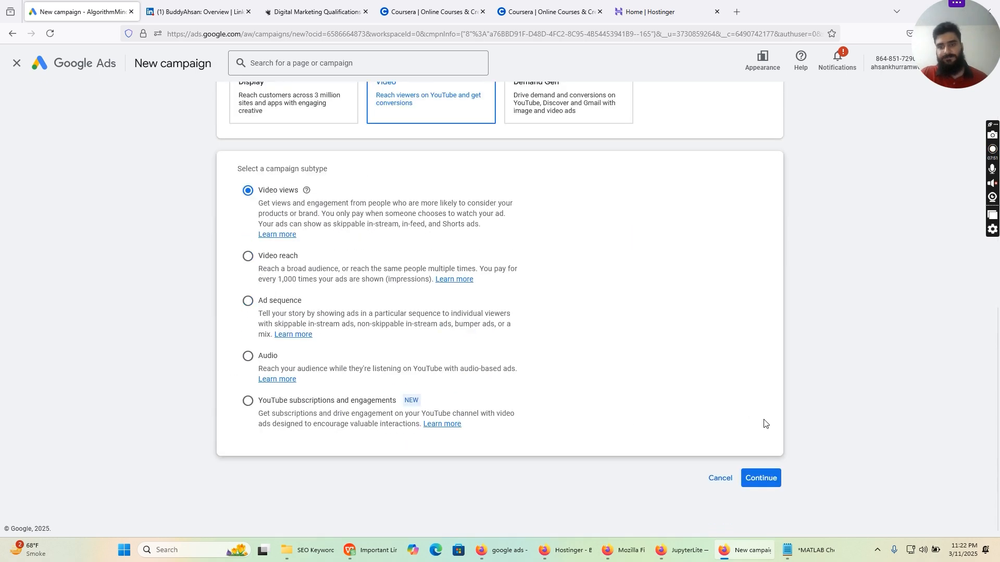
pyautogui.scroll(8, 764, 423)
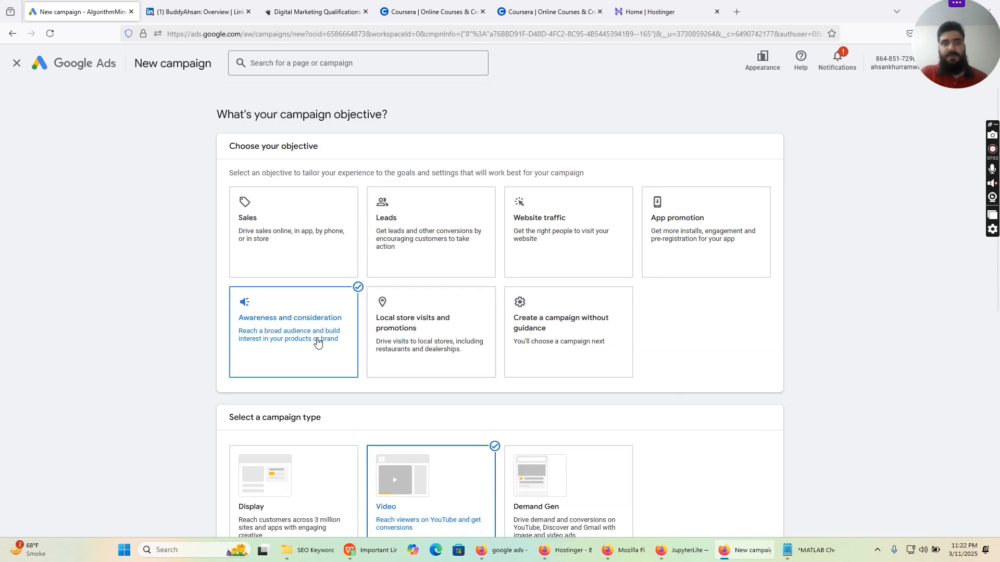
pyautogui.scroll(-3, 307, 338)
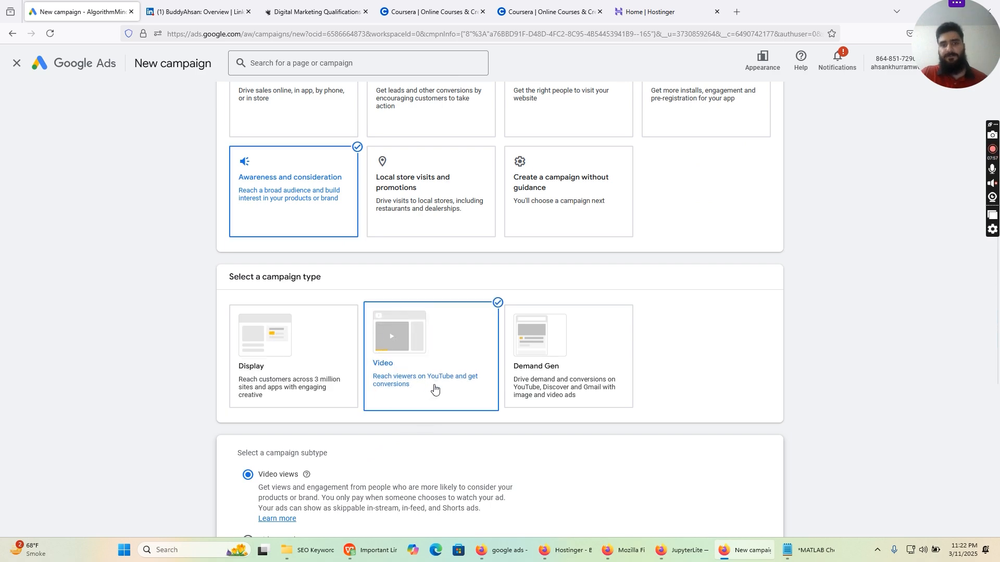
pyautogui.scroll(-3, 434, 390)
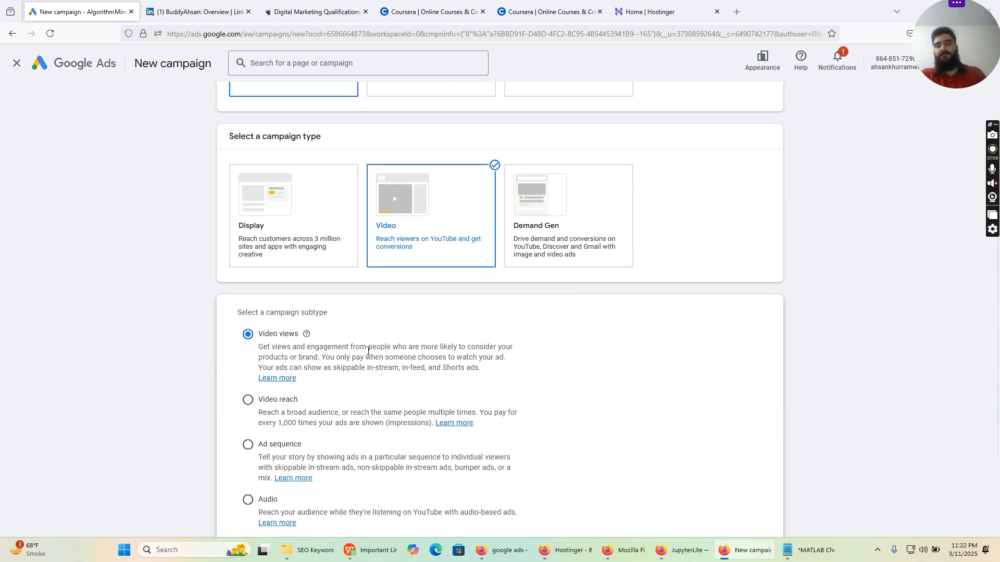
pyautogui.scroll(-3, 569, 361)
pyautogui.click(761, 478)
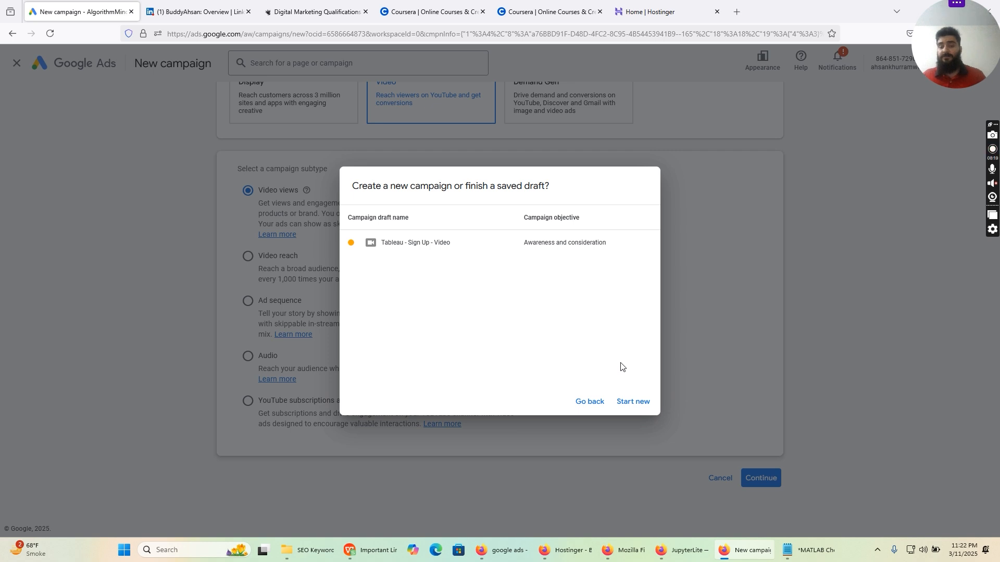
pyautogui.click(633, 403)
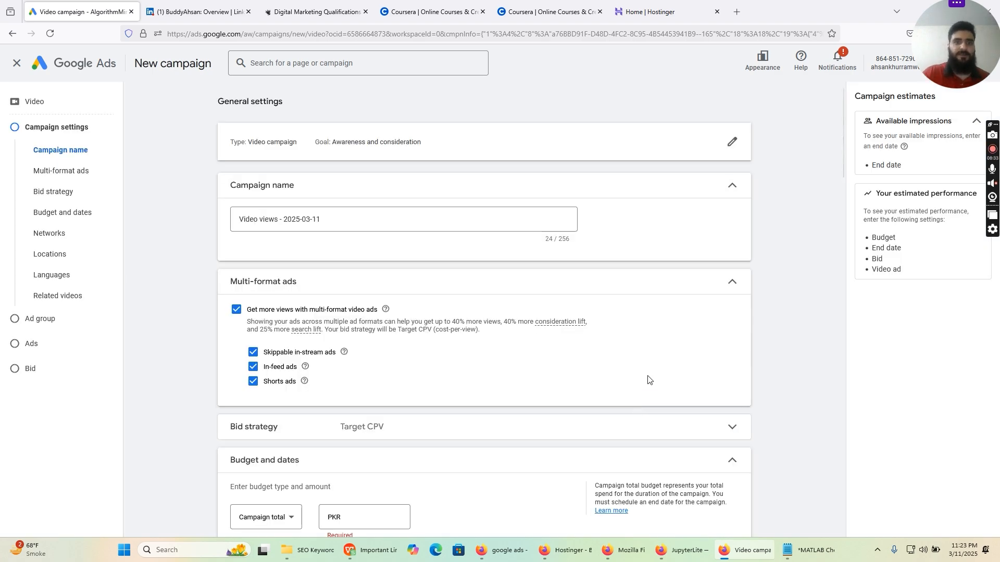
# Replace the default campaign name with "Bottom Funnel - Services Video 3/11 - 15/11".
pyautogui.doubleClick(375, 221)
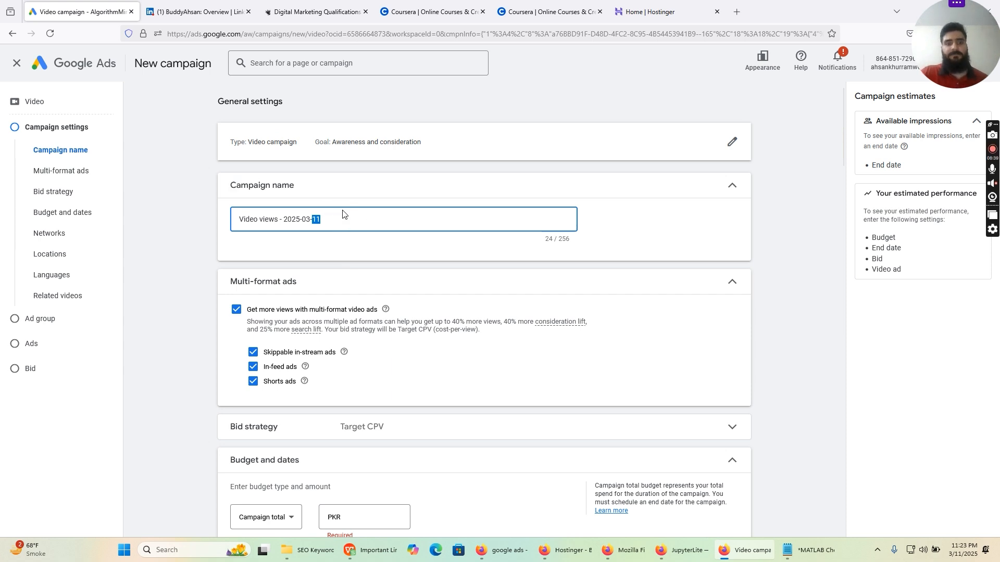
pyautogui.click(357, 221)
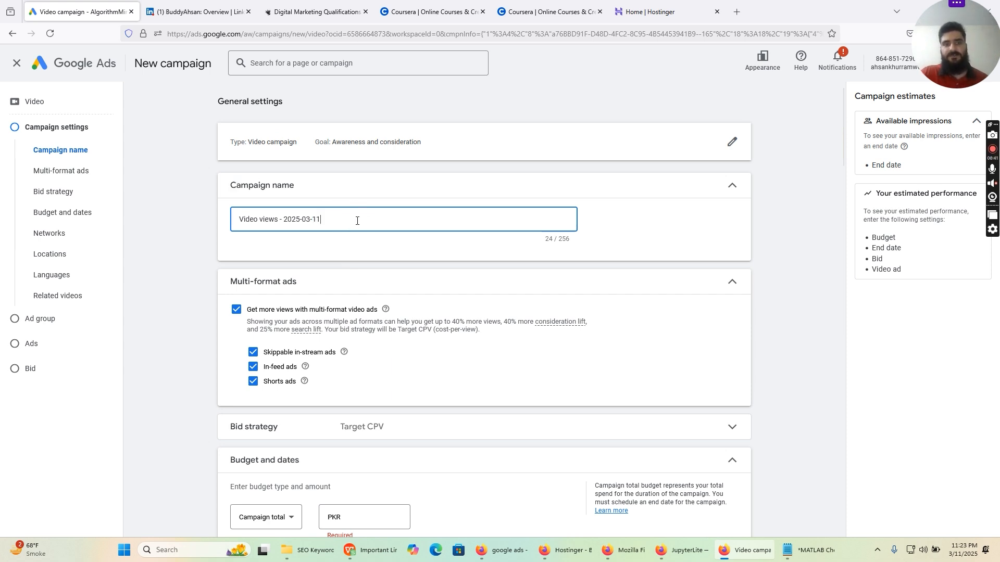
pyautogui.doubleClick(358, 221)
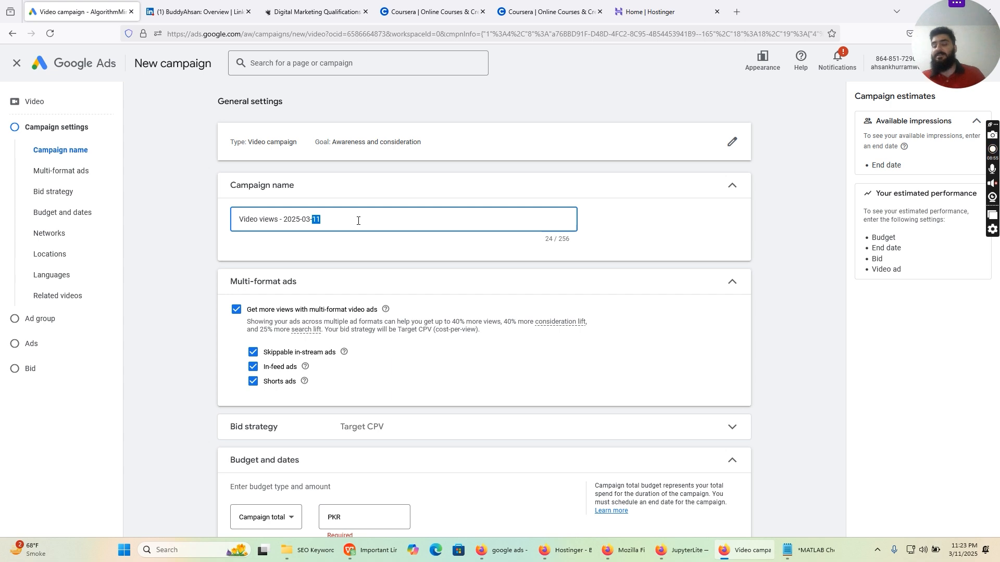
pyautogui.press('BackSpace')
pyautogui.press('BackSpace')
pyautogui.press('BackSpace')
pyautogui.press('BackSpace')
pyautogui.press('BackSpace')
pyautogui.press('BackSpace')
pyautogui.press('BackSpace')
pyautogui.press('BackSpace')
pyautogui.press('BackSpace')
pyautogui.press('BackSpace')
pyautogui.press('BackSpace')
pyautogui.press('BackSpace')
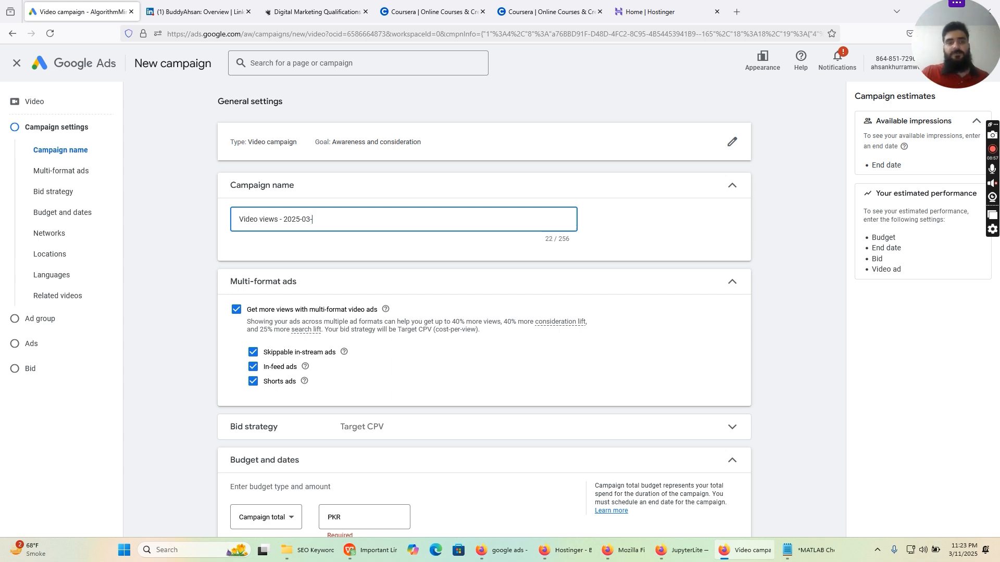
pyautogui.press('BackSpace')
pyautogui.press('BackSpace')
pyautogui.press('BackSpace')
pyautogui.press('BackSpace')
pyautogui.press('BackSpace')
pyautogui.press('BackSpace')
pyautogui.press('BackSpace')
pyautogui.press('BackSpace')
pyautogui.press('BackSpace')
pyautogui.press('BackSpace')
pyautogui.press('BackSpace')
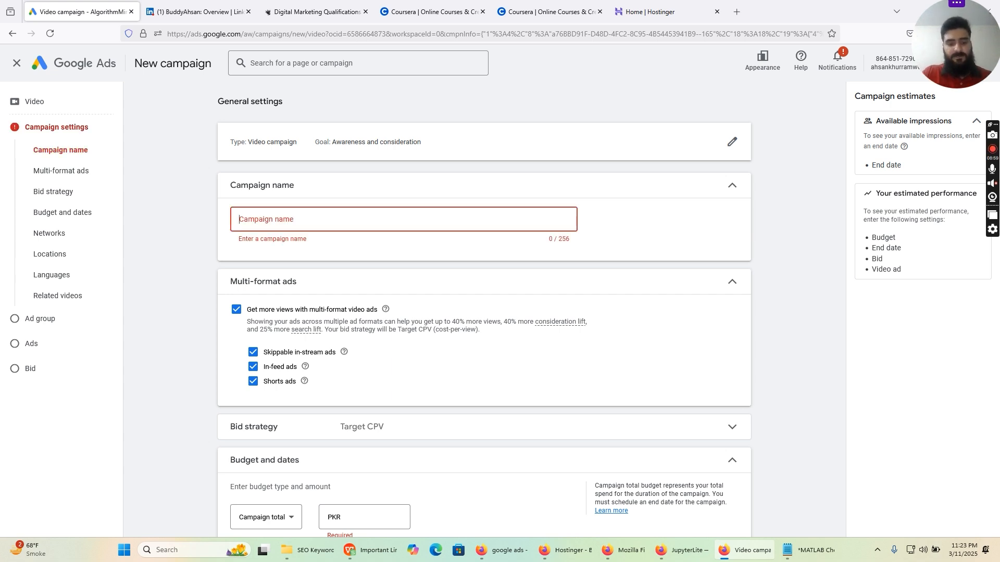
pyautogui.write('Bot')
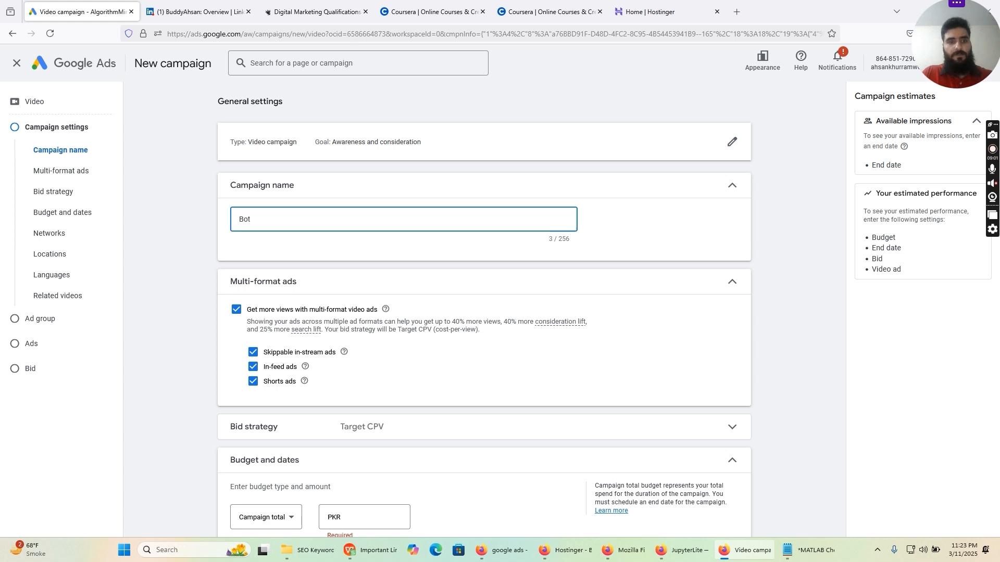
pyautogui.write('tom Funn')
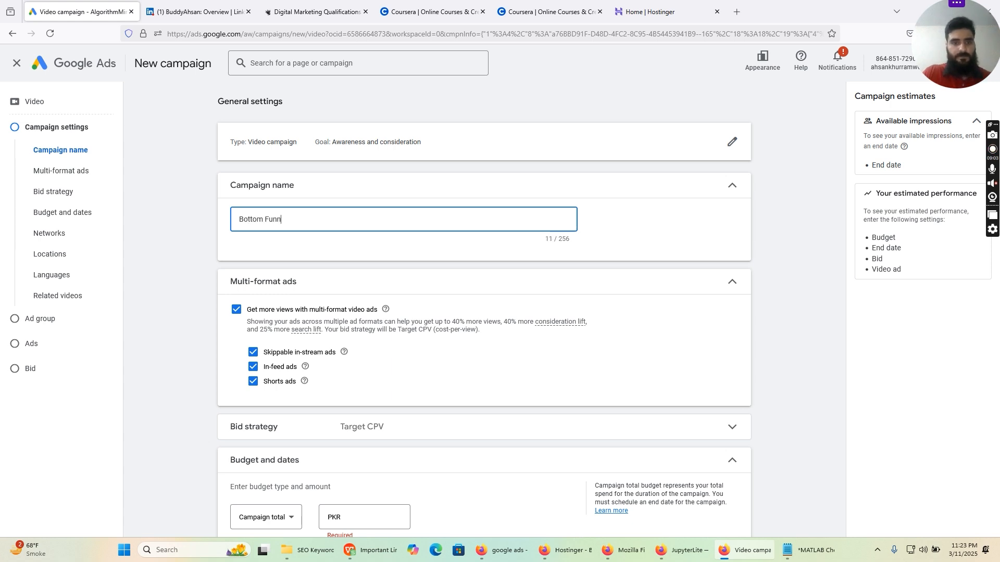
pyautogui.write('el ')
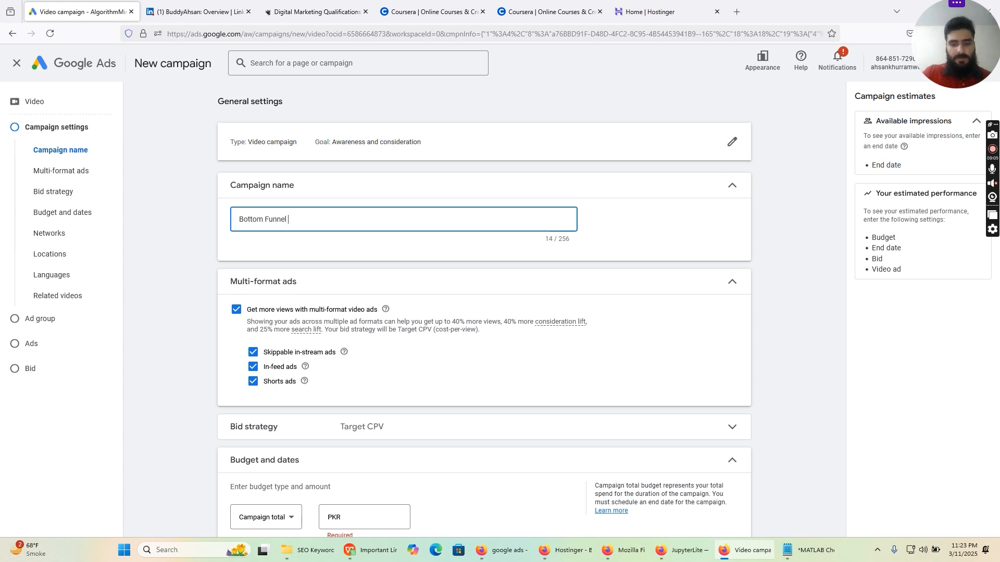
pyautogui.write('- Services ')
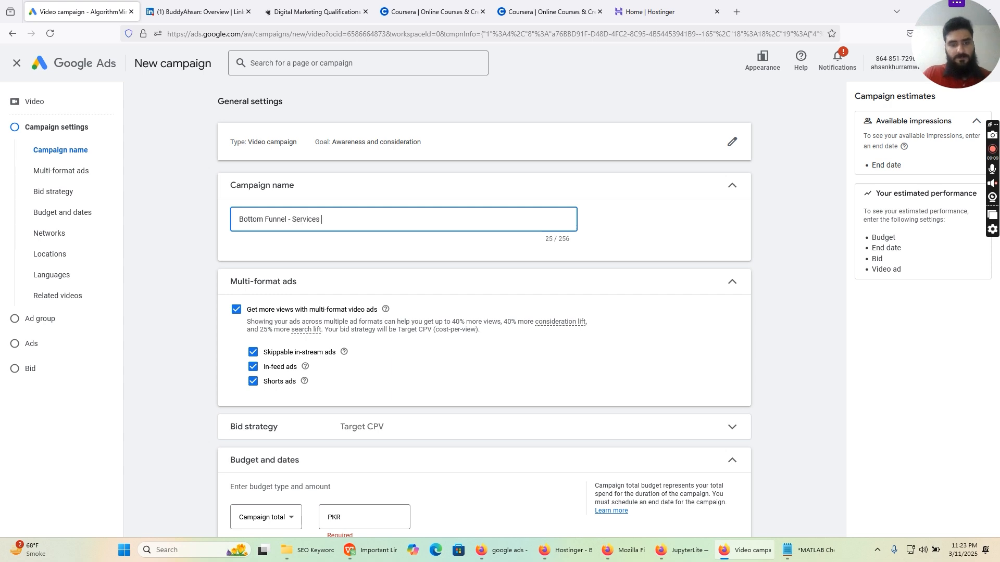
pyautogui.write('Video')
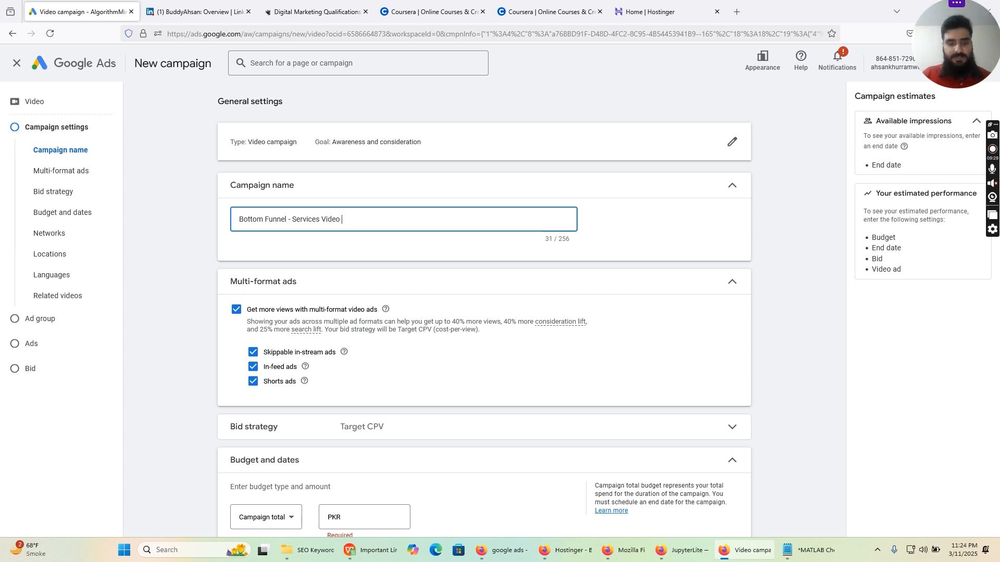
pyautogui.write('3')
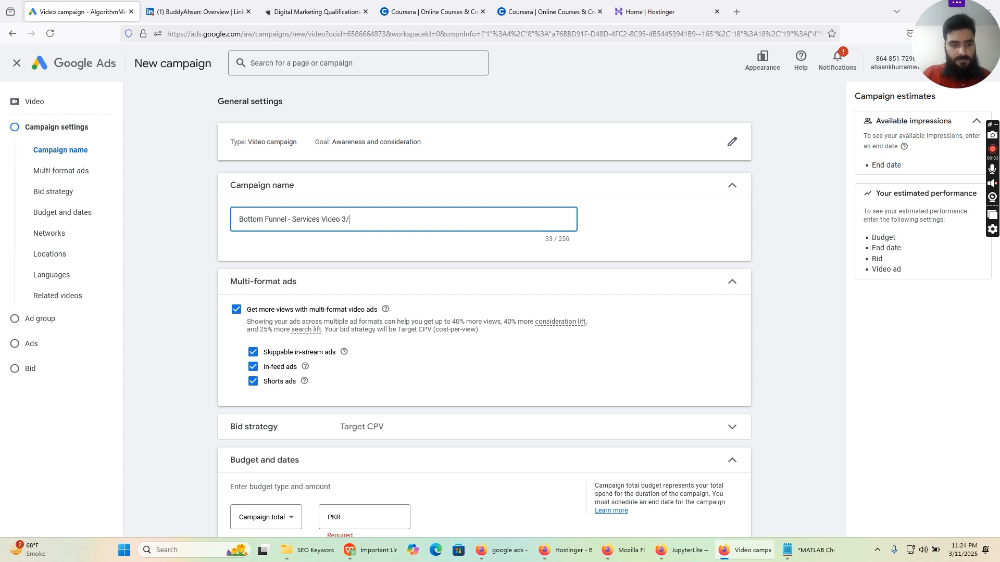
pyautogui.write('/11 -')
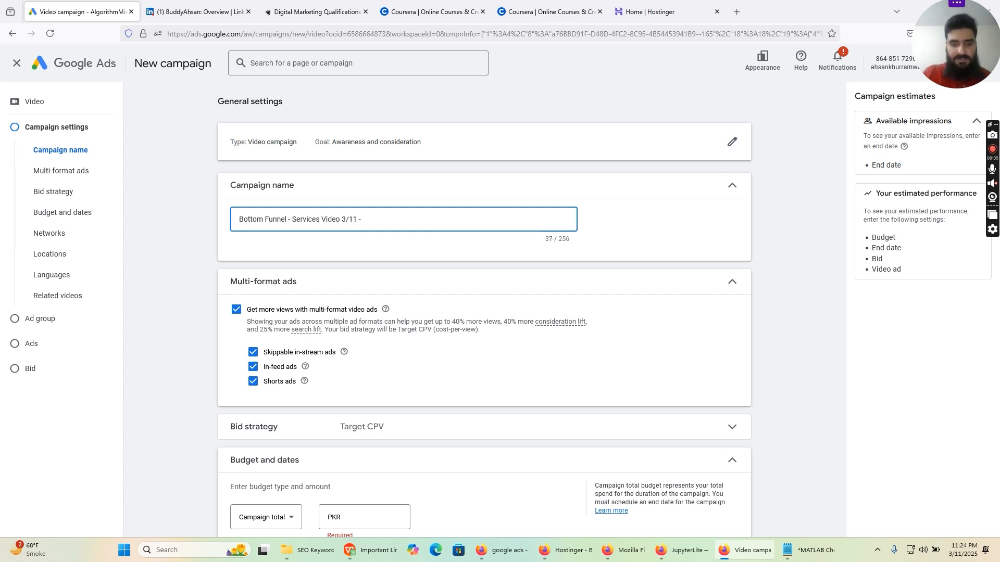
pyautogui.write(' 1')
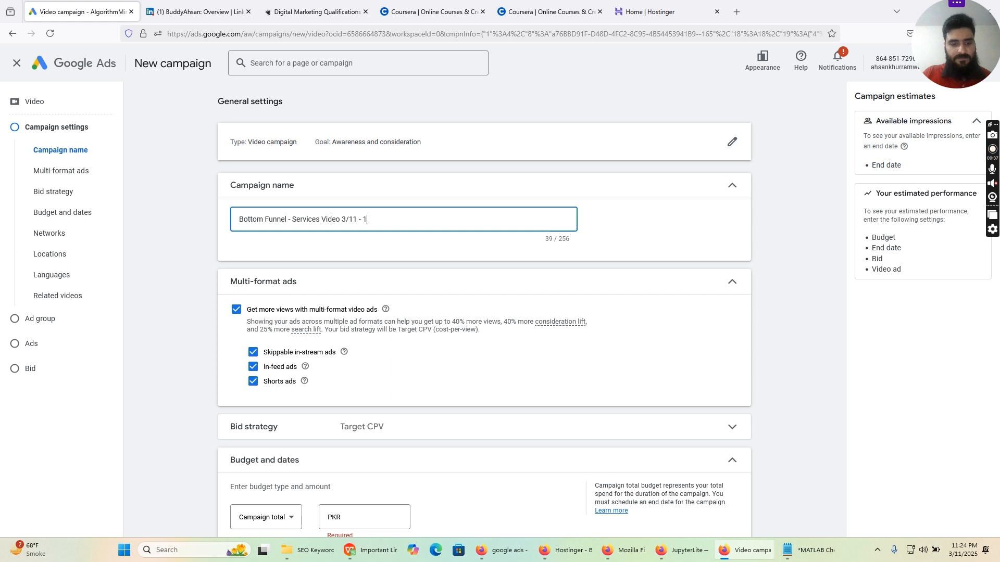
pyautogui.write('5/11')
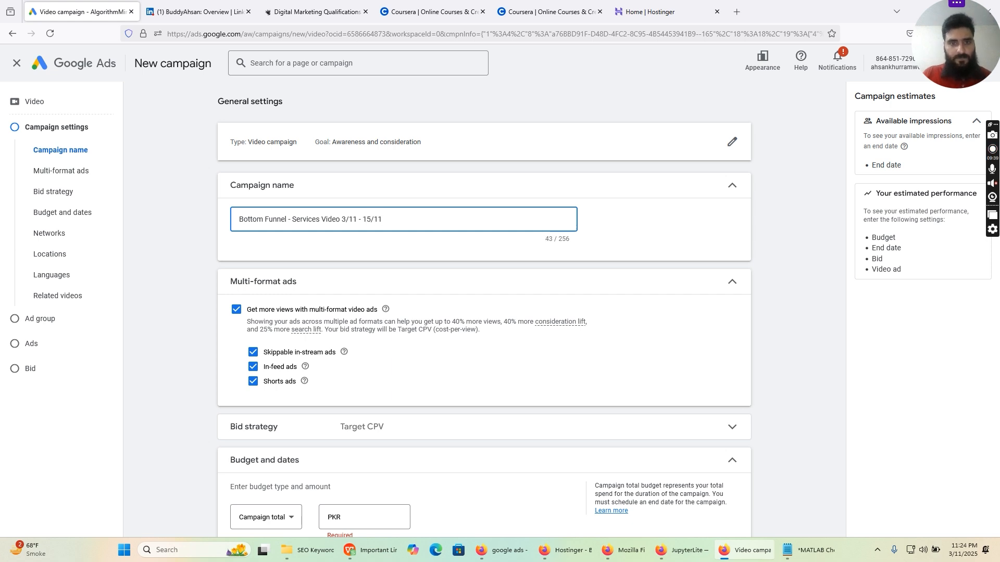
# Exclude Shorts ads from the multi-format video ads and expand the bid strategy settings.
pyautogui.scroll(-2, 299, 276)
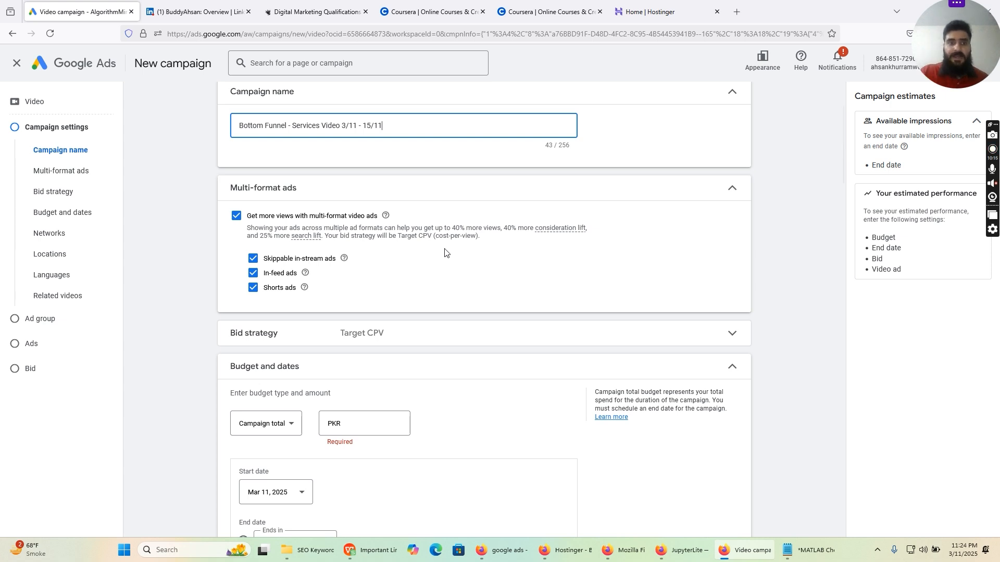
pyautogui.click(262, 295)
pyautogui.scroll(-1, 367, 316)
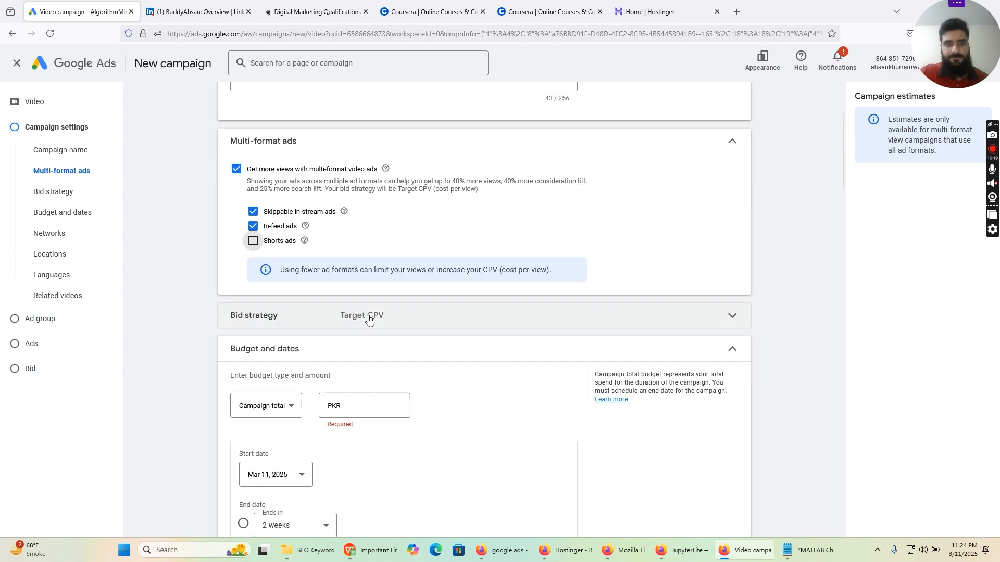
pyautogui.scroll(3, 544, 231)
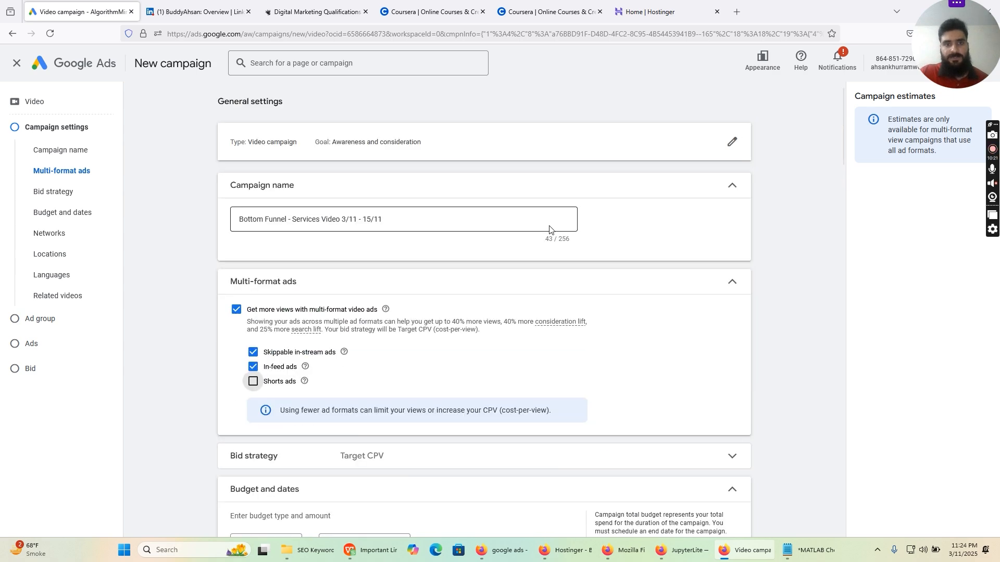
pyautogui.scroll(-3, 551, 232)
pyautogui.click(560, 313)
pyautogui.scroll(-2, 560, 311)
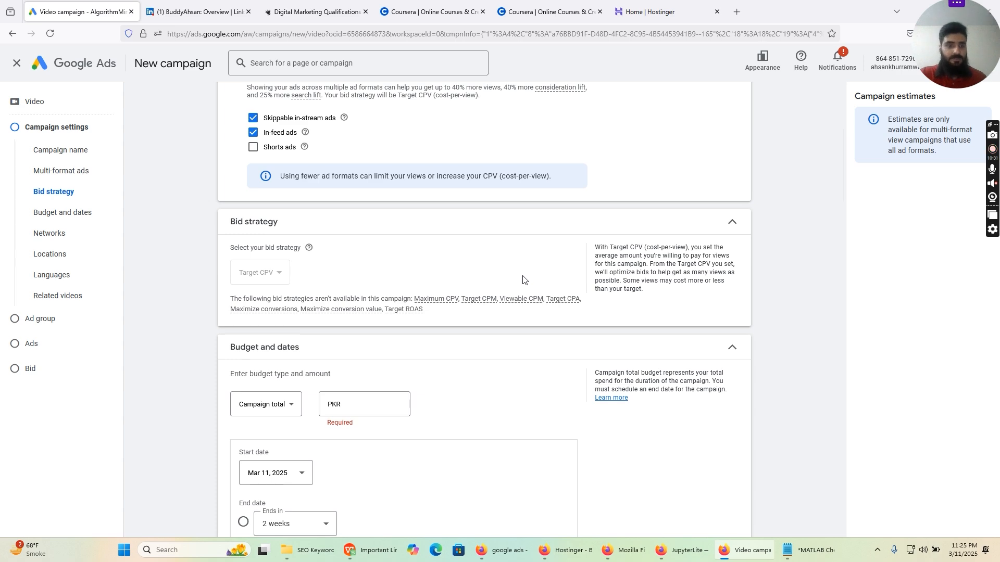
# Set the campaign total budget to PKR 800.
pyautogui.scroll(-1, 523, 280)
pyautogui.scroll(-1, 523, 280)
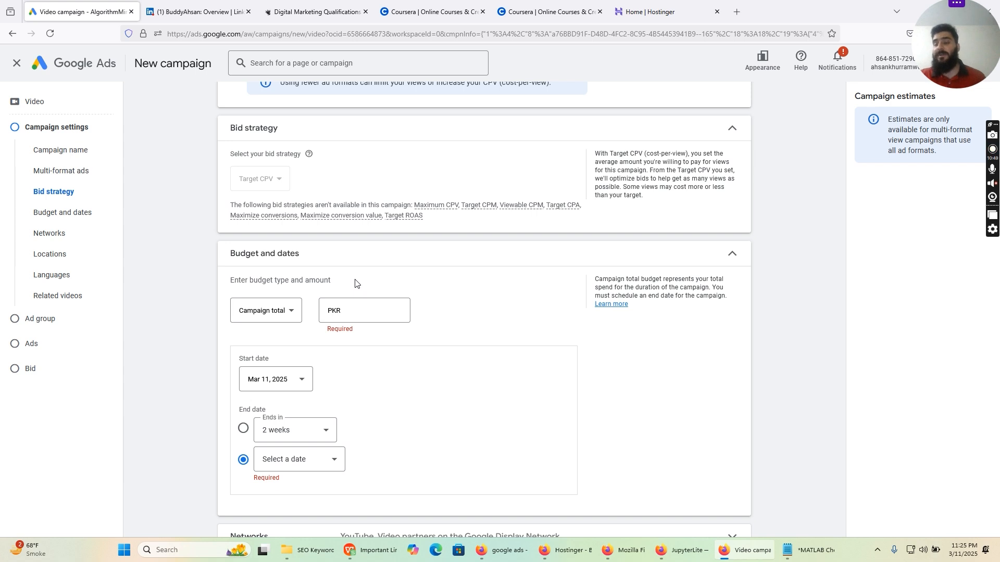
pyautogui.click(358, 318)
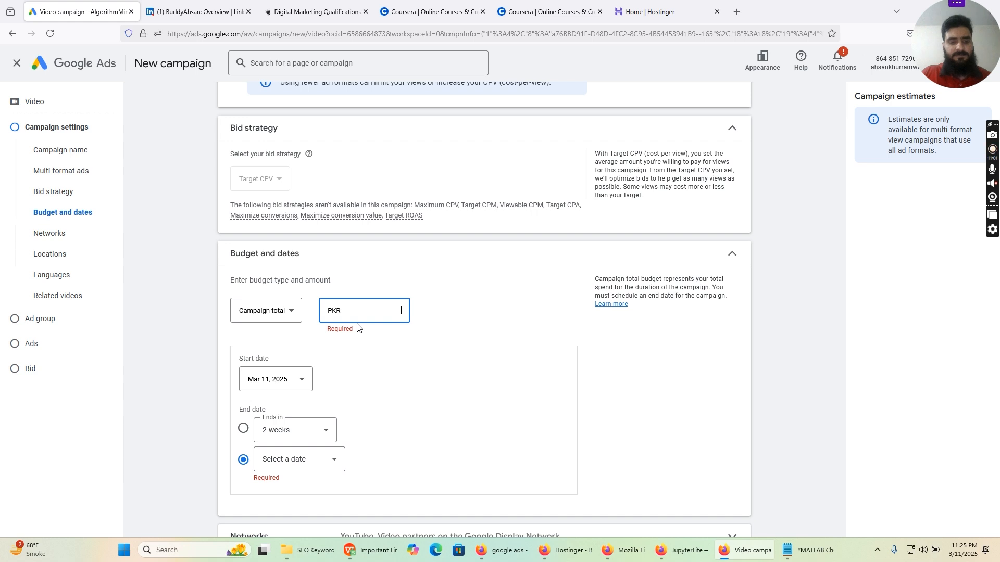
pyautogui.write('1')
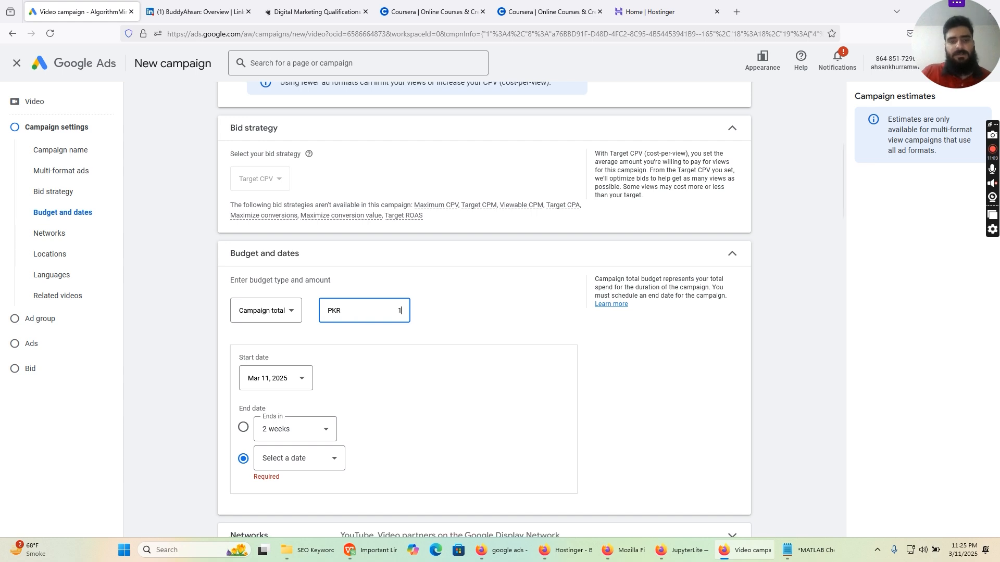
pyautogui.press('BackSpace')
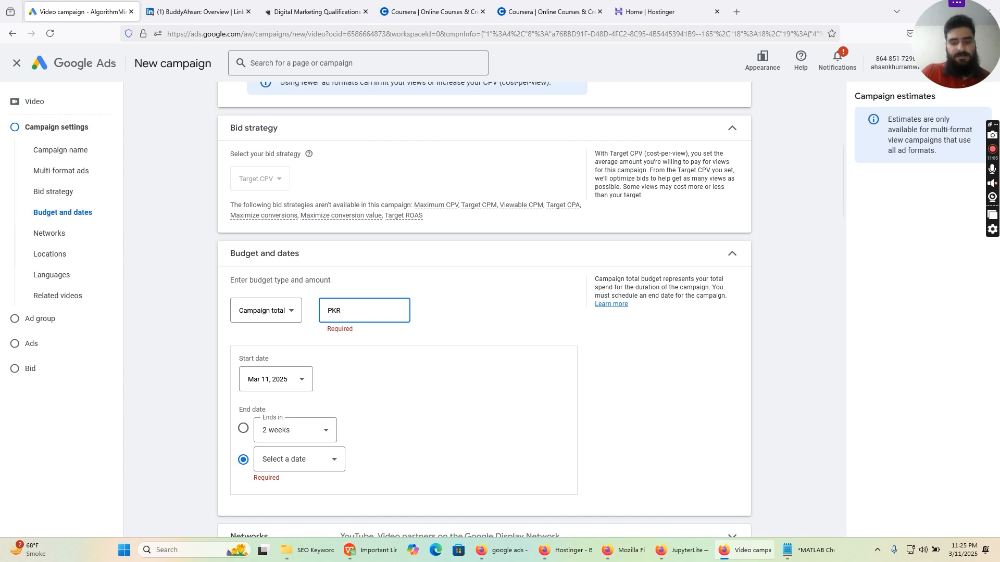
pyautogui.write('800')
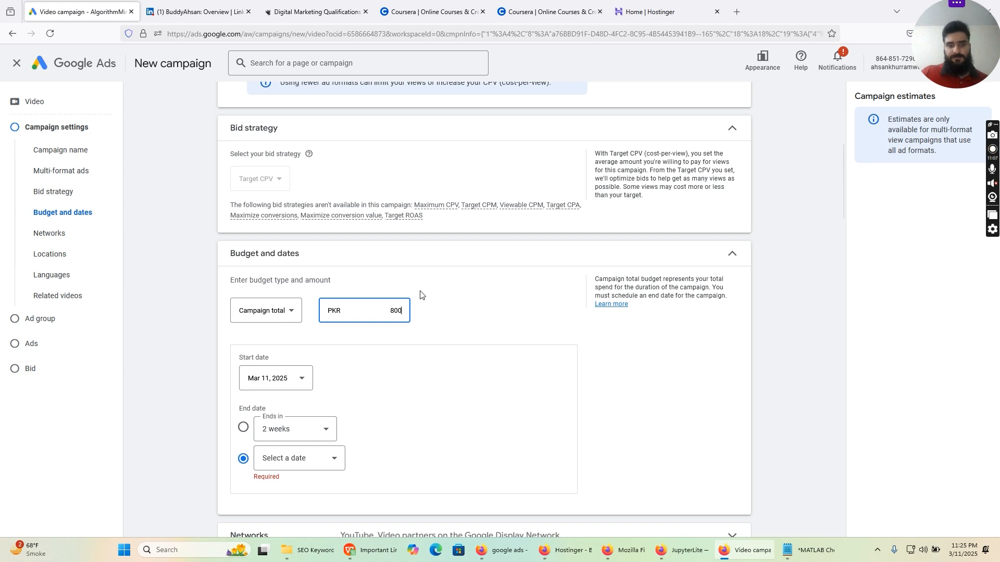
# Set the campaign's end date to Mar 21, 2025 using a specific calendar date.
pyautogui.scroll(-1, 402, 336)
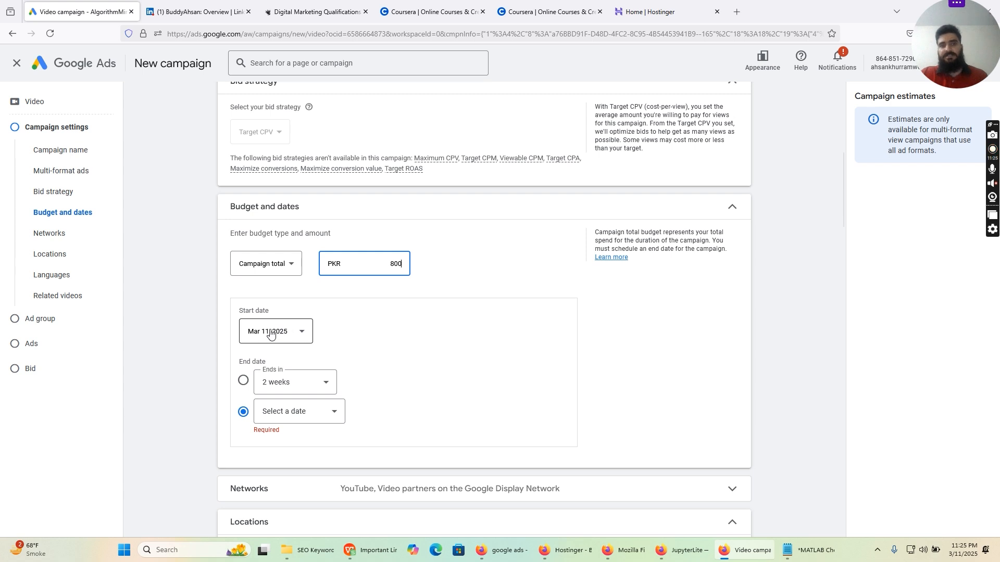
pyautogui.click(305, 419)
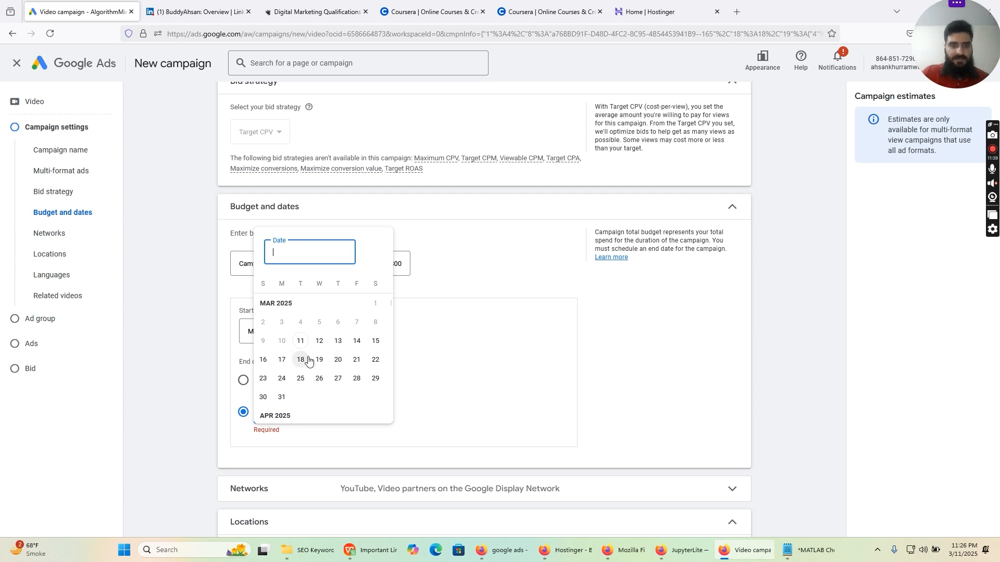
pyautogui.click(356, 367)
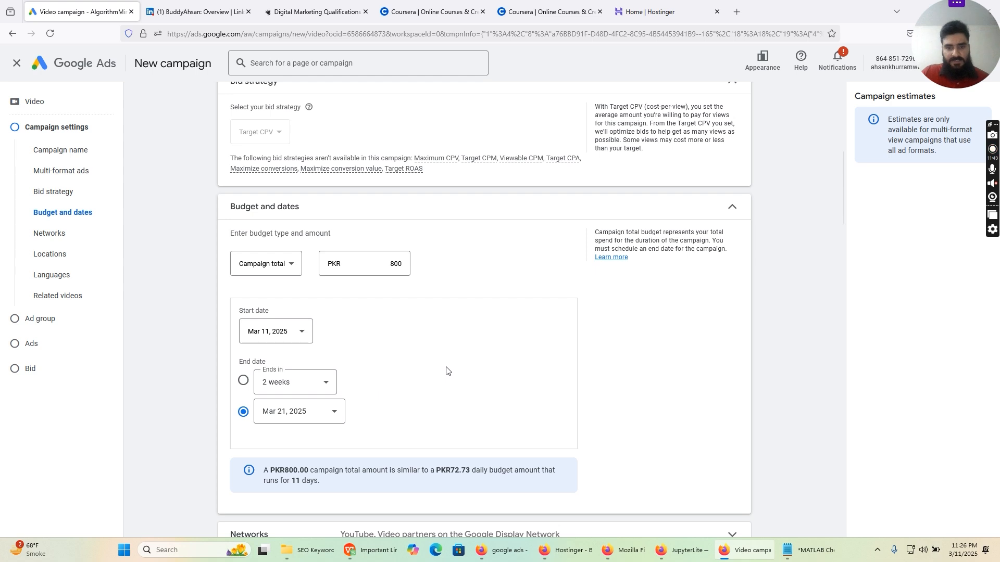
# Expand the Networks settings and exclude Video partners on the Google Display Network.
pyautogui.scroll(-1, 451, 370)
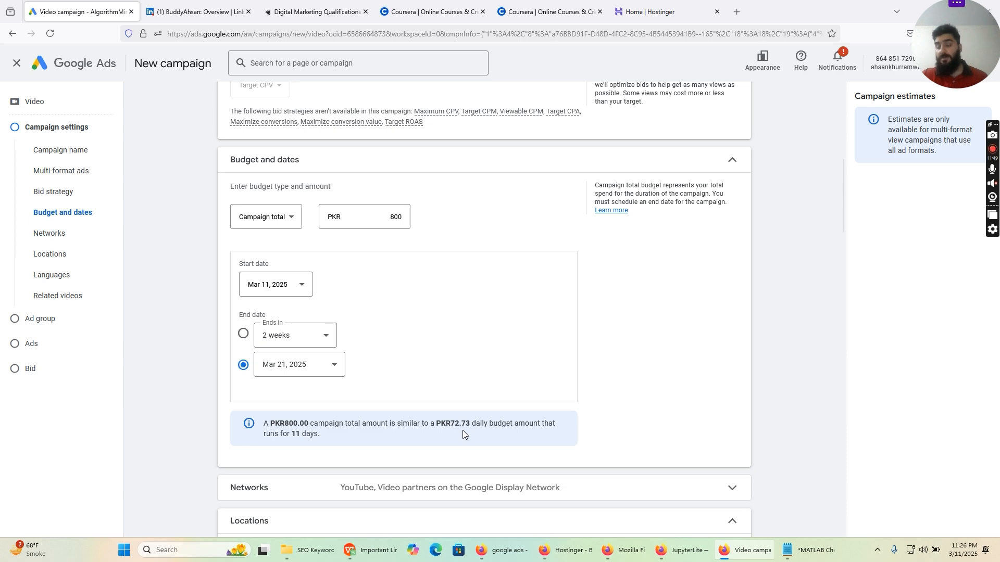
pyautogui.scroll(-1, 409, 435)
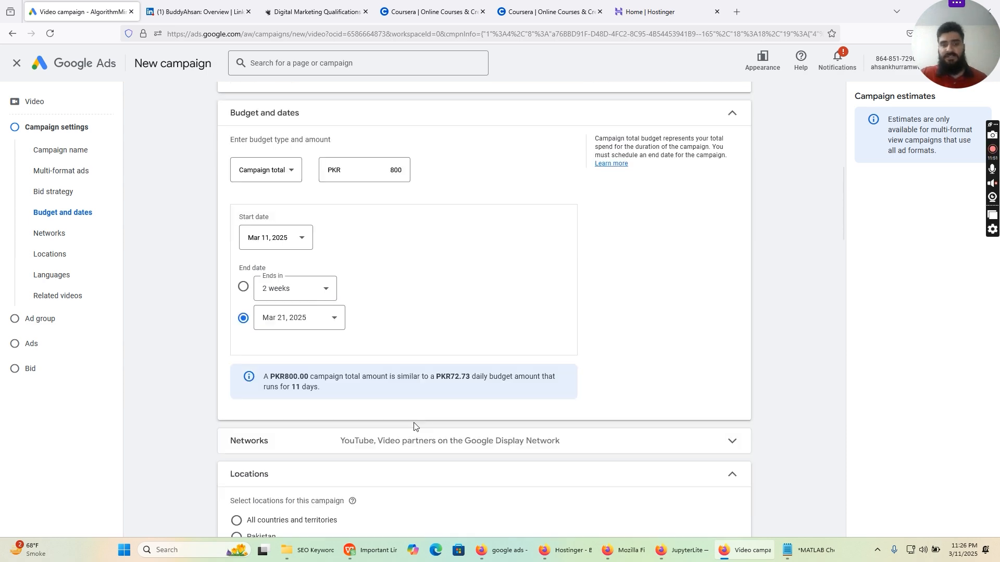
pyautogui.click(463, 440)
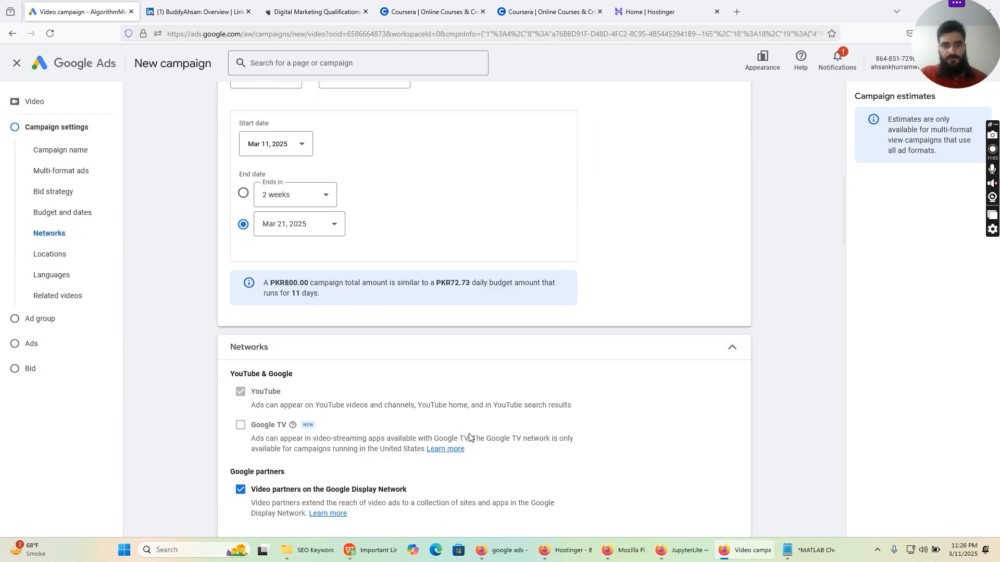
pyautogui.scroll(-1, 469, 438)
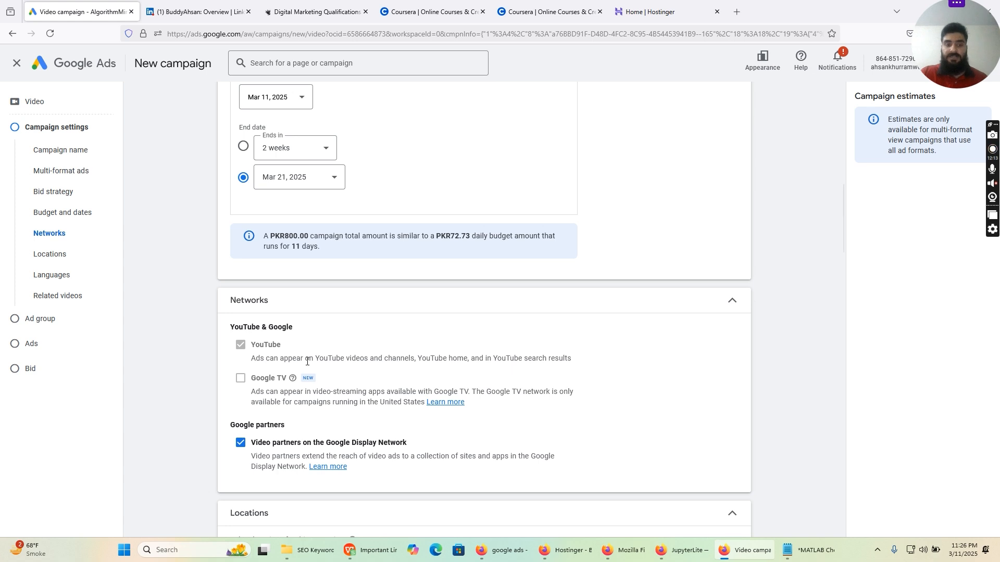
pyautogui.scroll(-1, 306, 363)
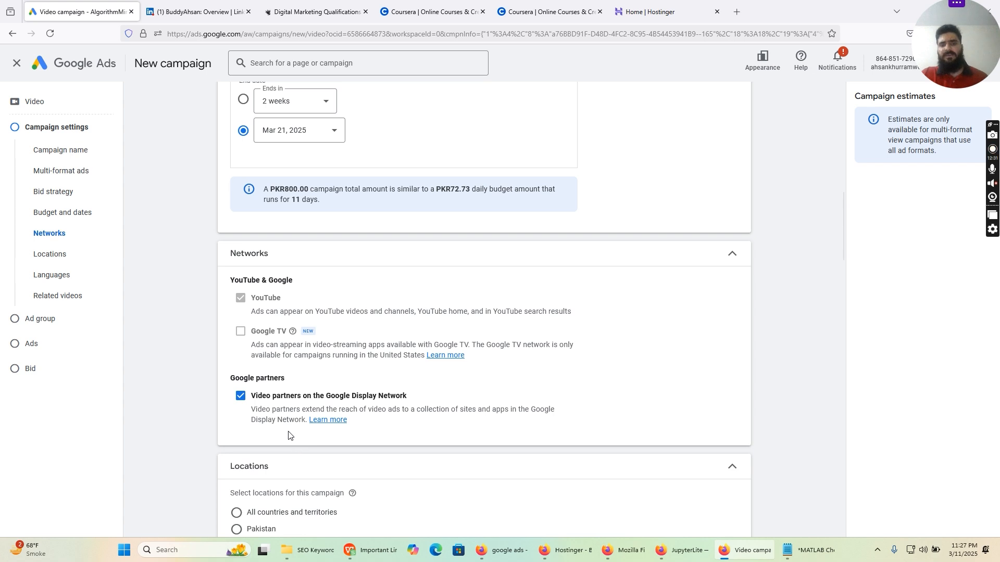
pyautogui.click(240, 399)
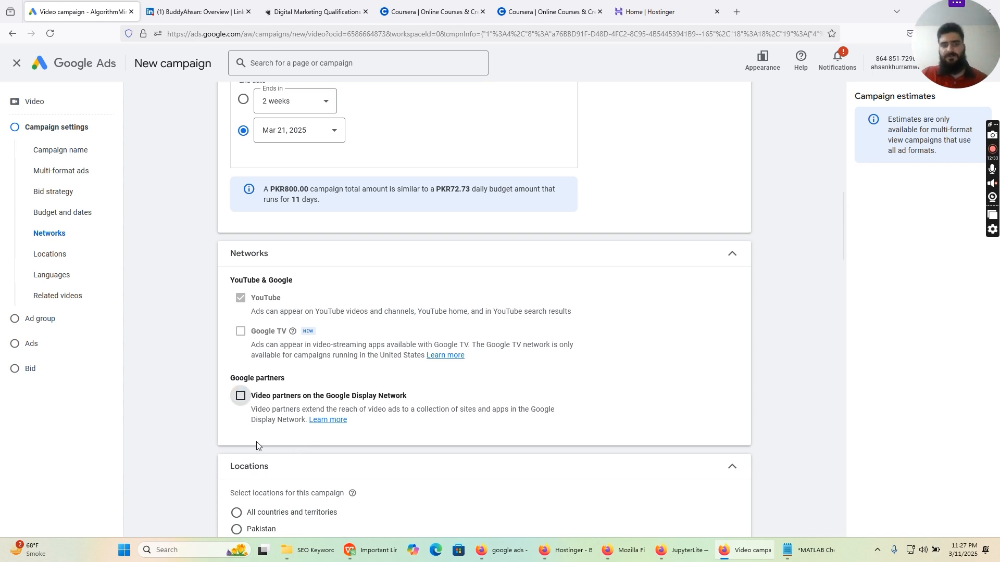
# Search the campaign's location targets for "Brokl" and "Brook", and clear the search without adding a location.
pyautogui.scroll(-1, 267, 430)
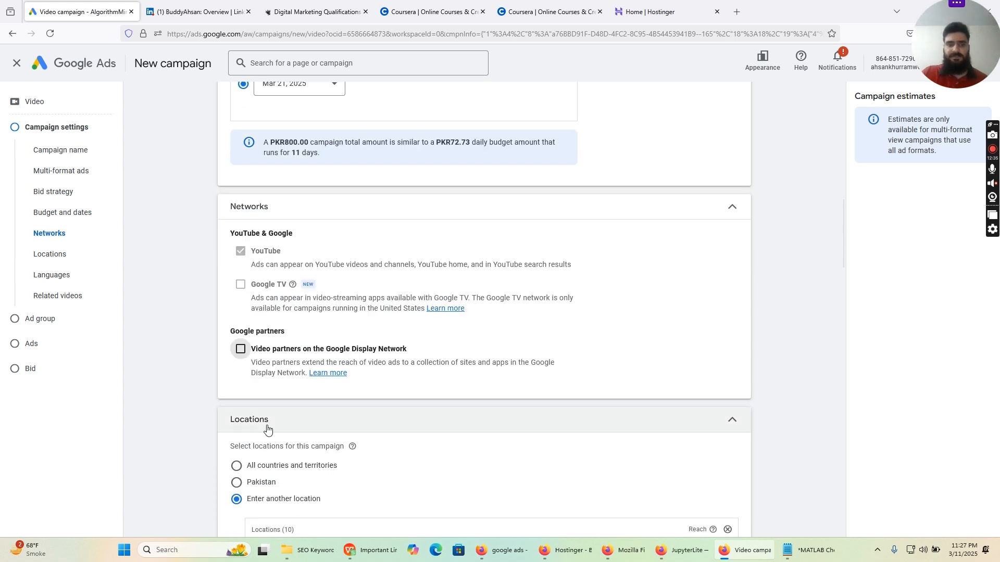
pyautogui.scroll(-1, 268, 430)
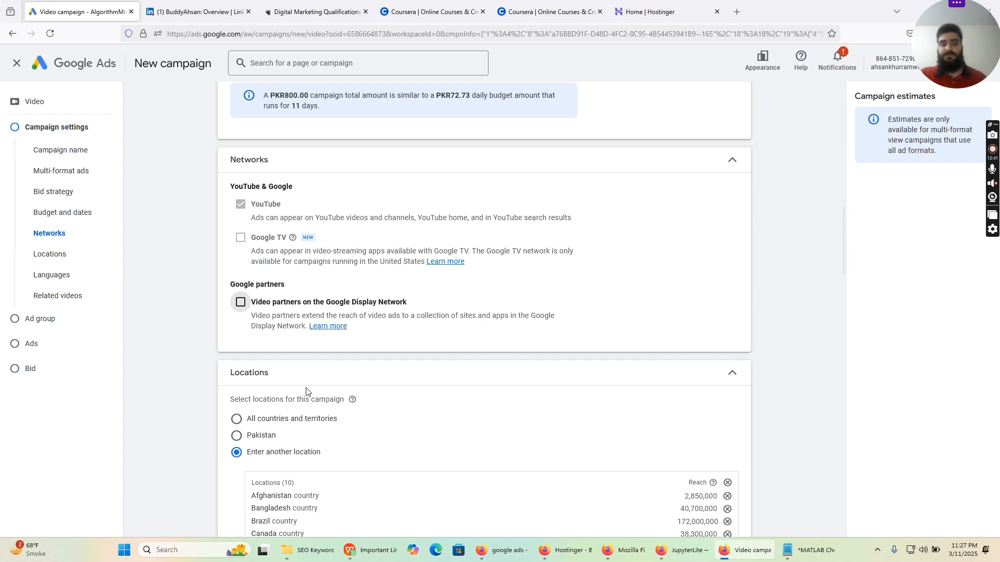
pyautogui.scroll(-2, 306, 392)
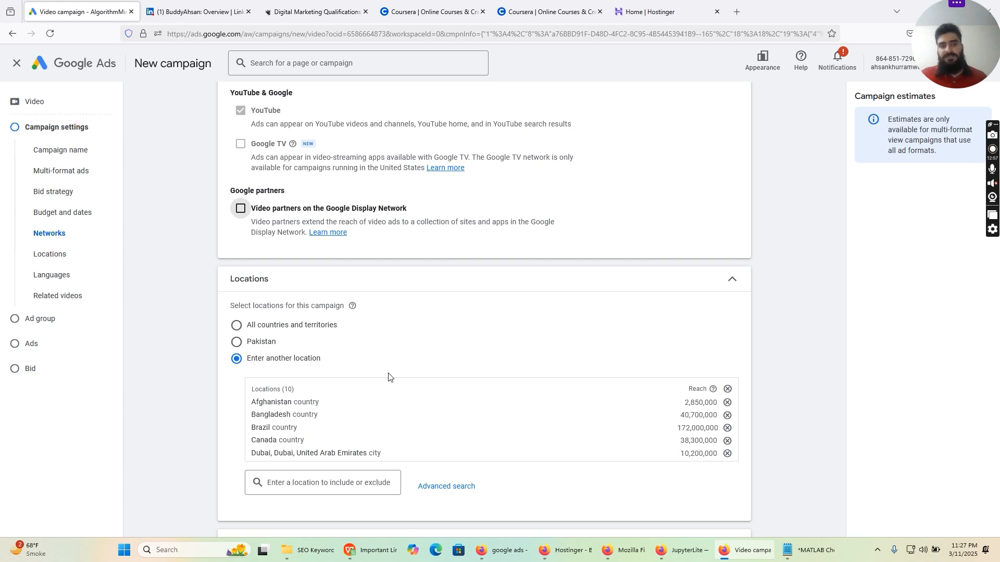
pyautogui.click(304, 483)
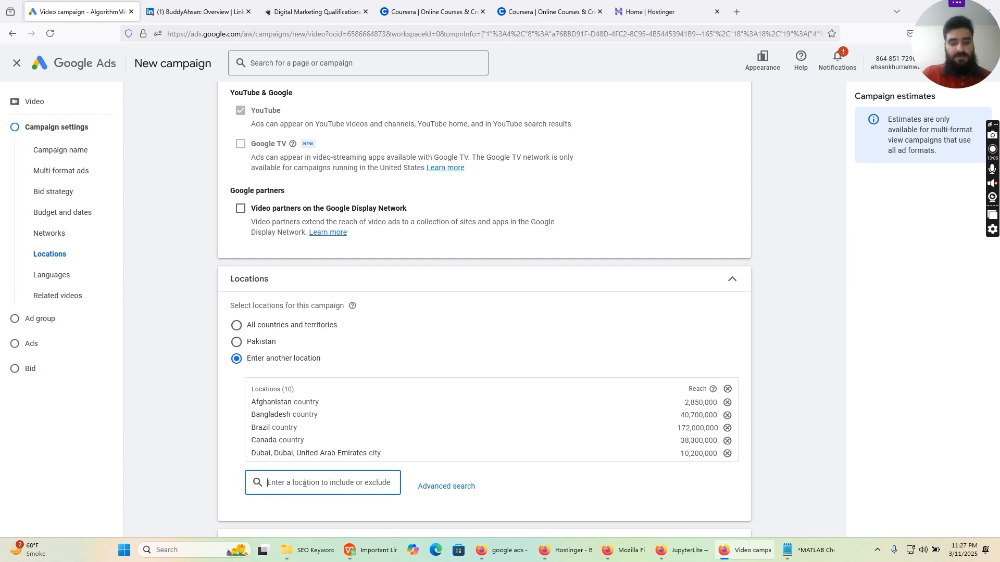
pyautogui.write('Brokl')
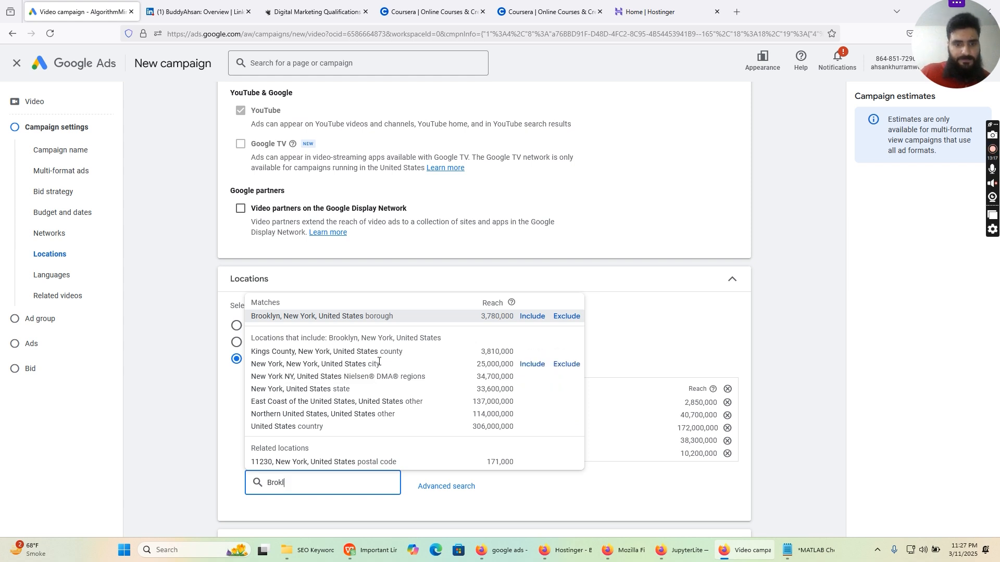
pyautogui.press('BackSpace')
pyautogui.press('BackSpace')
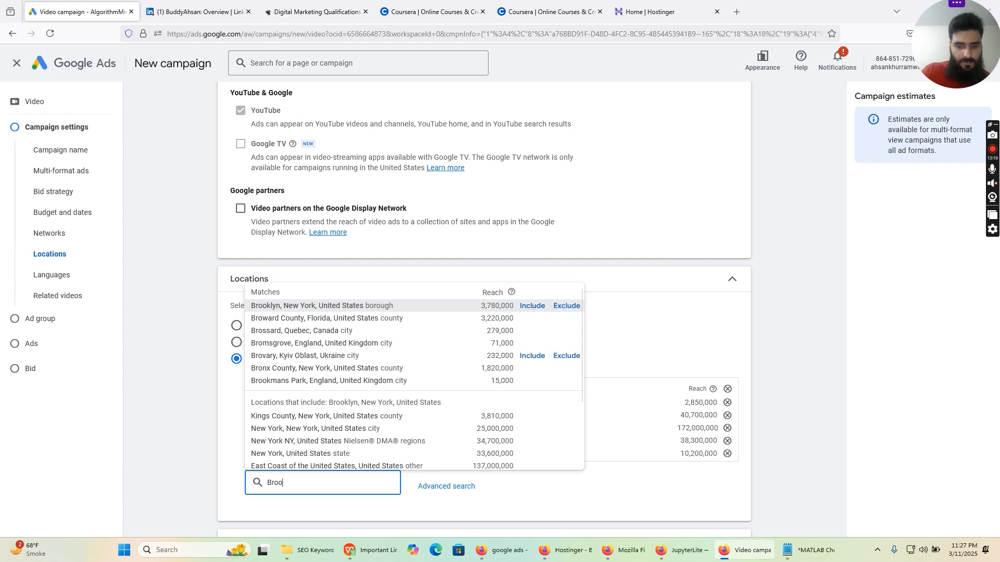
pyautogui.write('ok')
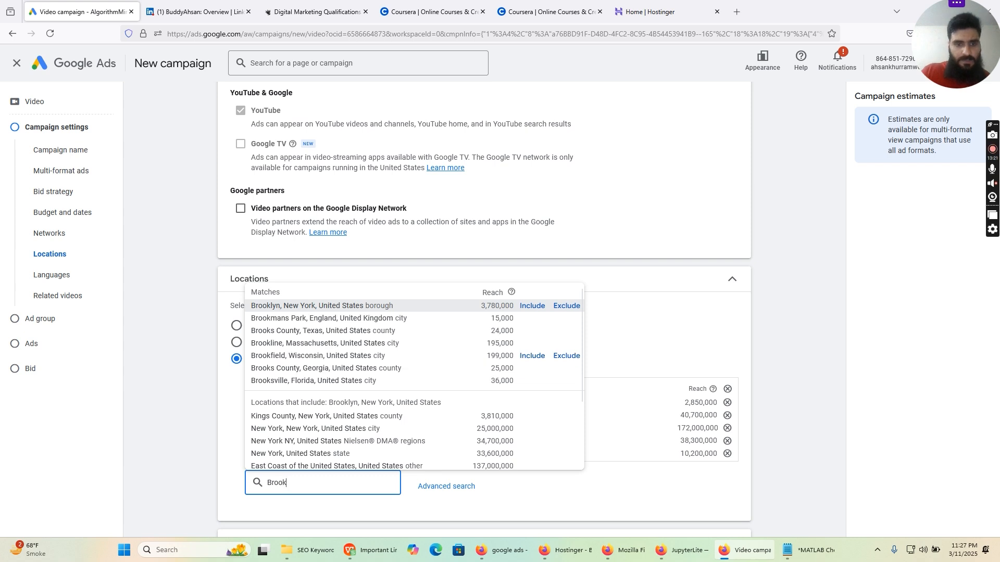
pyautogui.press('BackSpace')
pyautogui.press('BackSpace')
pyautogui.press('BackSpace')
pyautogui.press('BackSpace')
pyautogui.press('BackSpace')
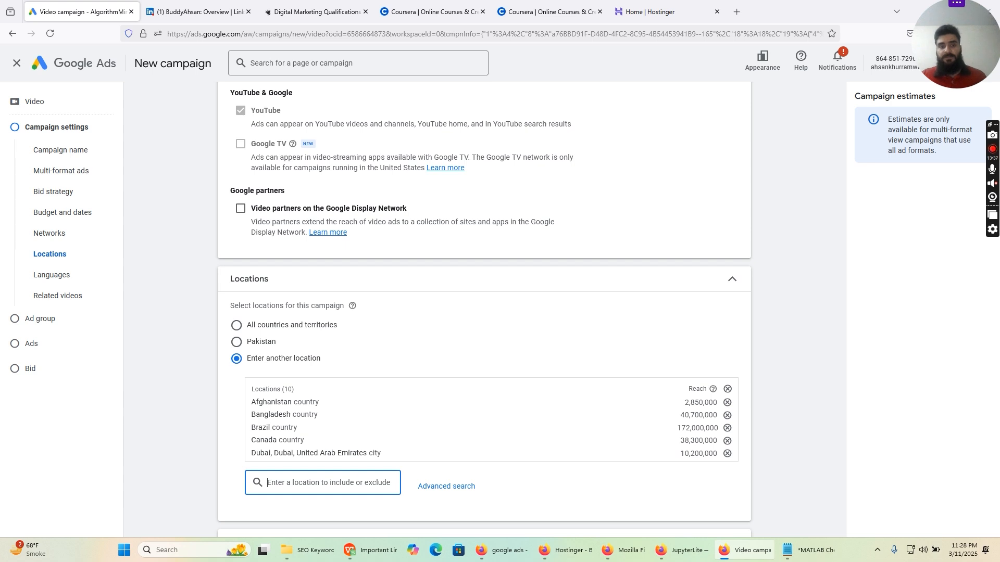
# Remove Afghanistan, Bangladesh, India, Iraq and Philippines from the campaign's targeted locations.
pyautogui.scroll(-2, 348, 422)
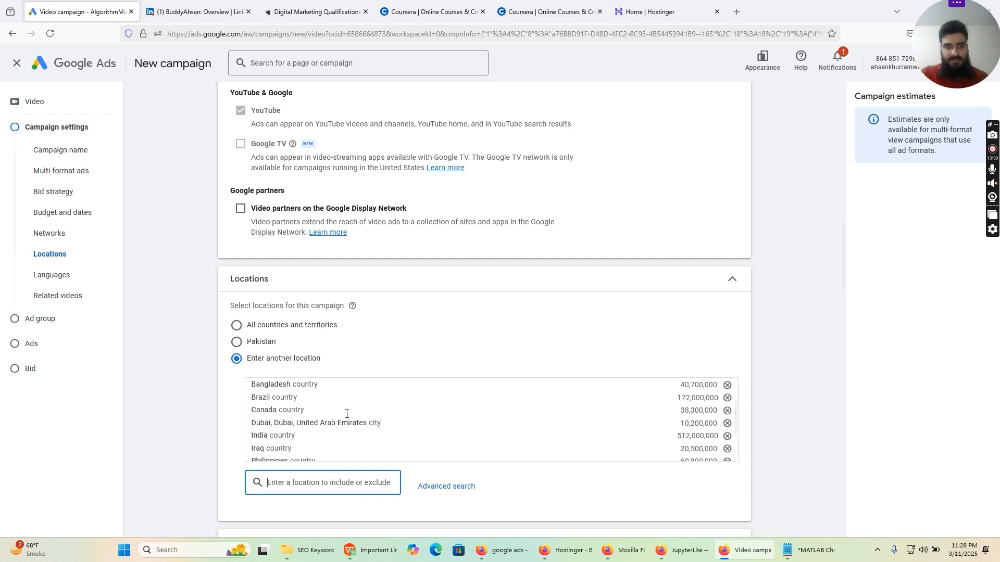
pyautogui.scroll(3, 348, 416)
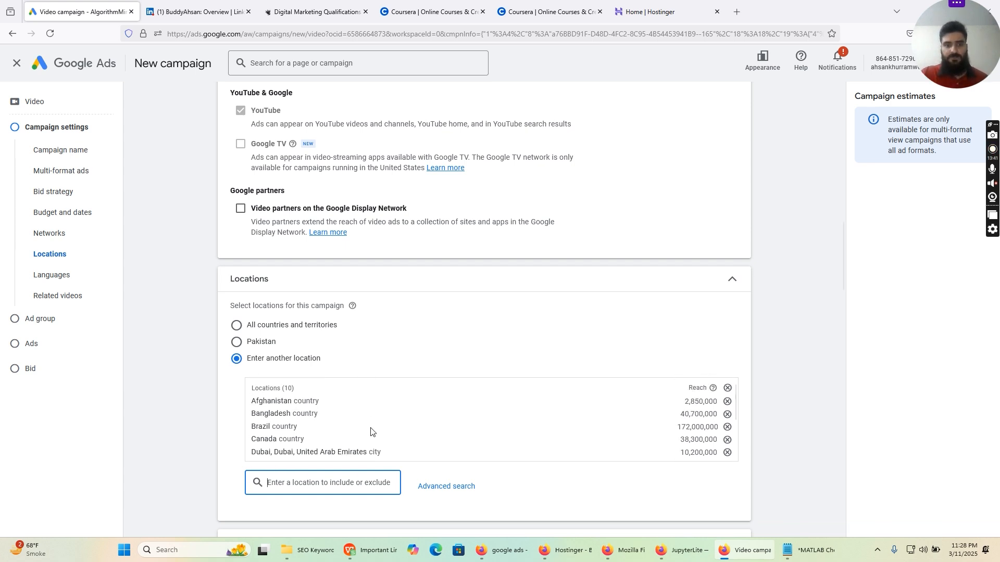
pyautogui.scroll(-3, 390, 430)
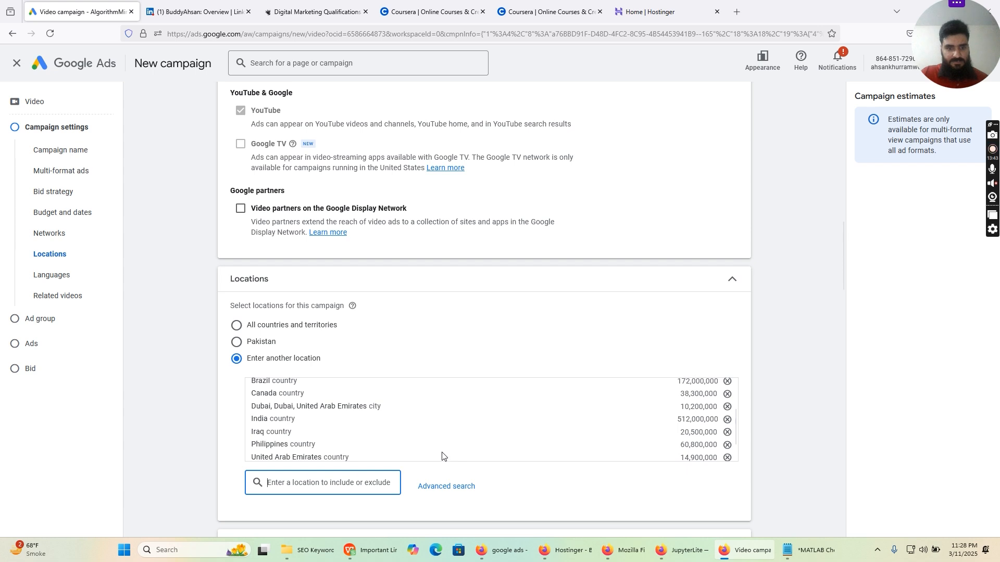
pyautogui.scroll(3, 317, 449)
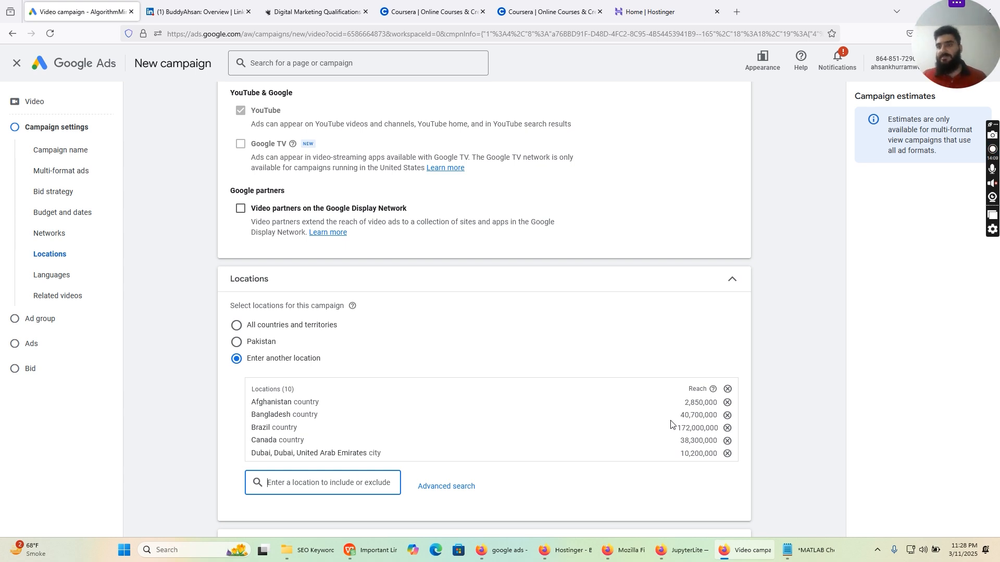
pyautogui.click(728, 403)
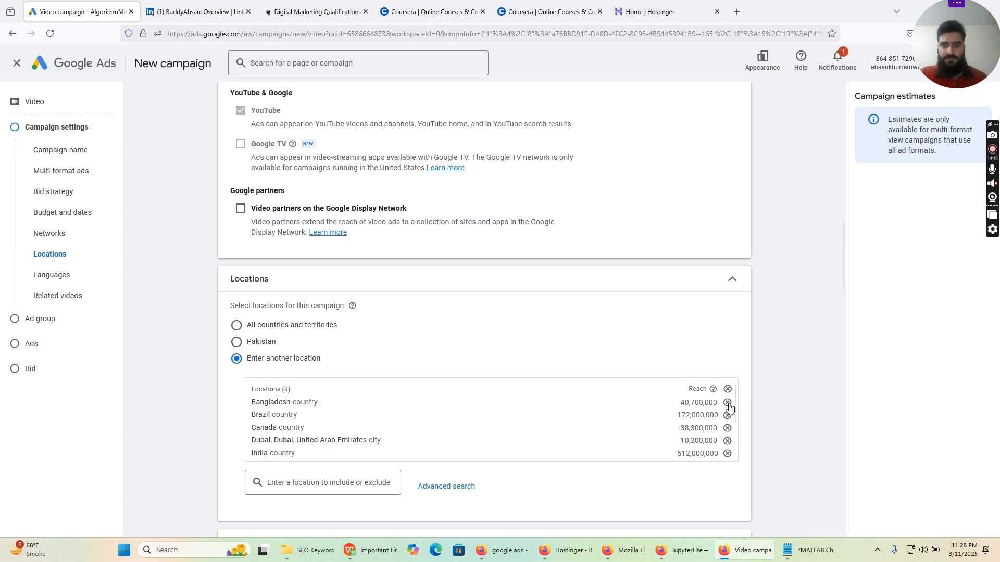
pyautogui.click(727, 403)
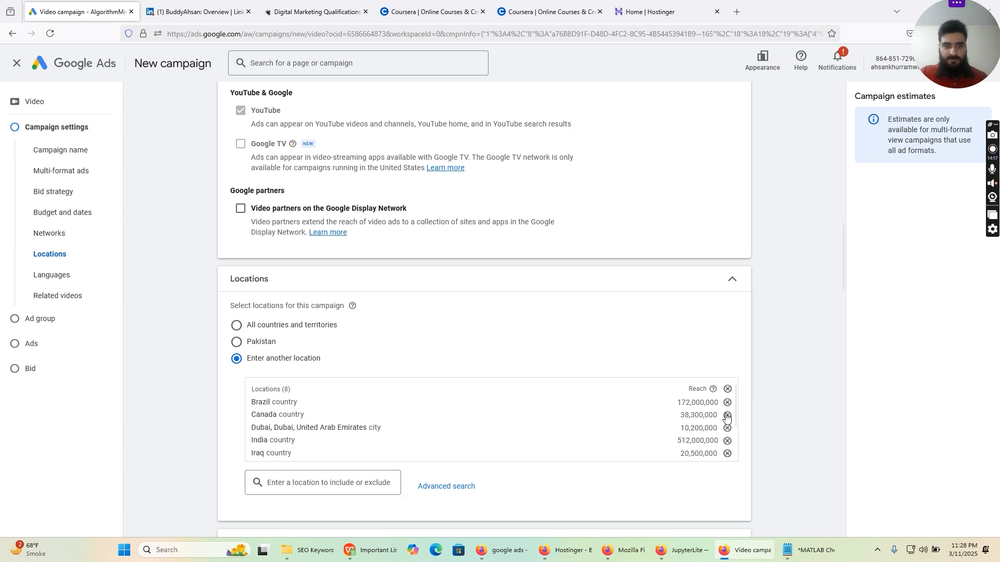
pyautogui.click(727, 441)
pyautogui.click(727, 441)
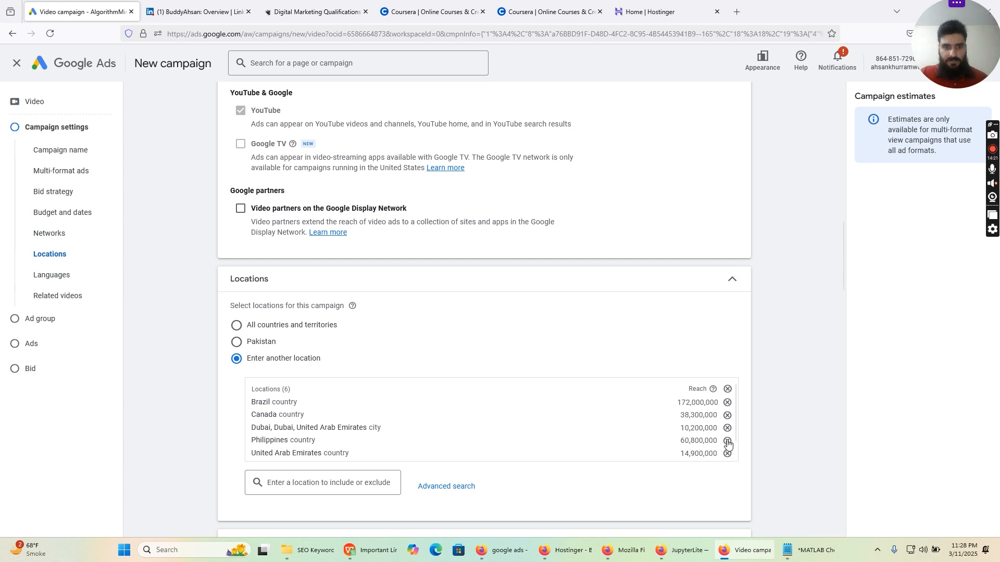
pyautogui.click(727, 441)
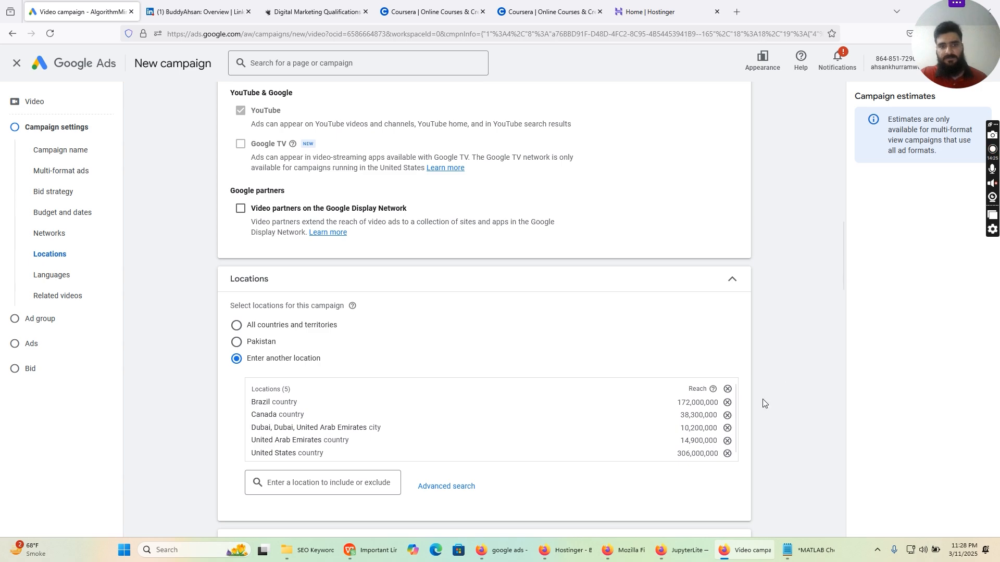
# Review the campaign's language selection and expand the Related videos settings.
pyautogui.scroll(-3, 791, 379)
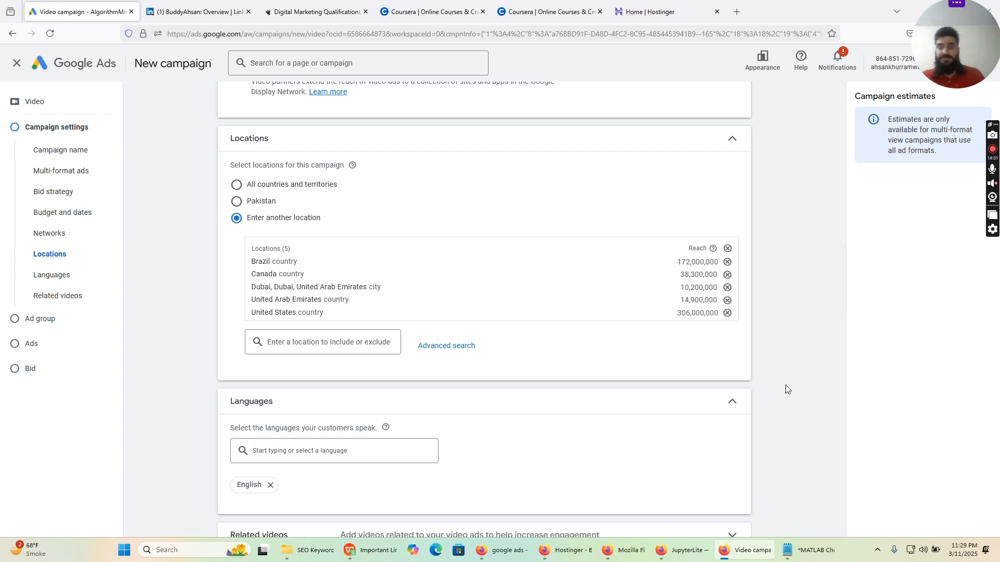
pyautogui.scroll(-2, 677, 417)
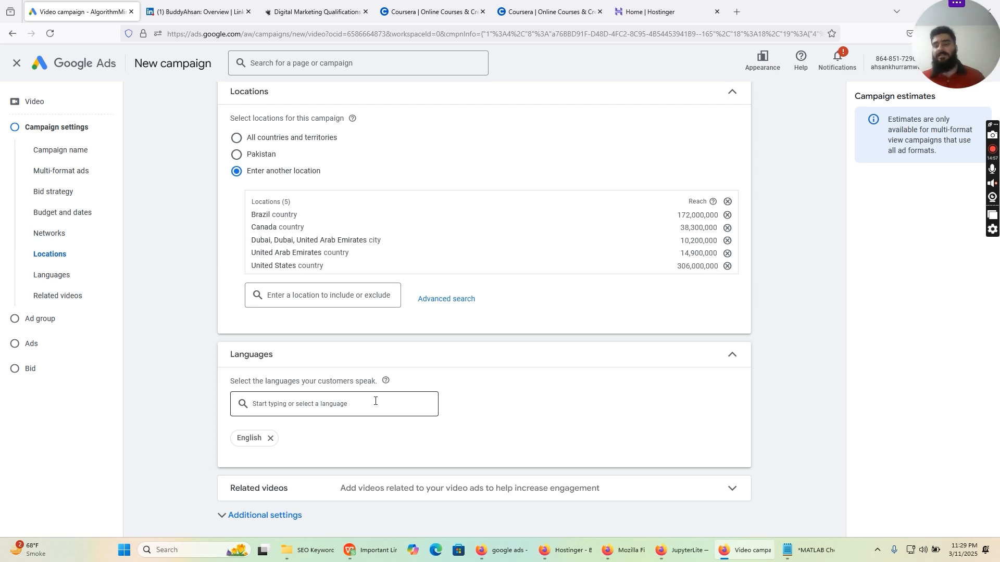
pyautogui.scroll(-1, 370, 407)
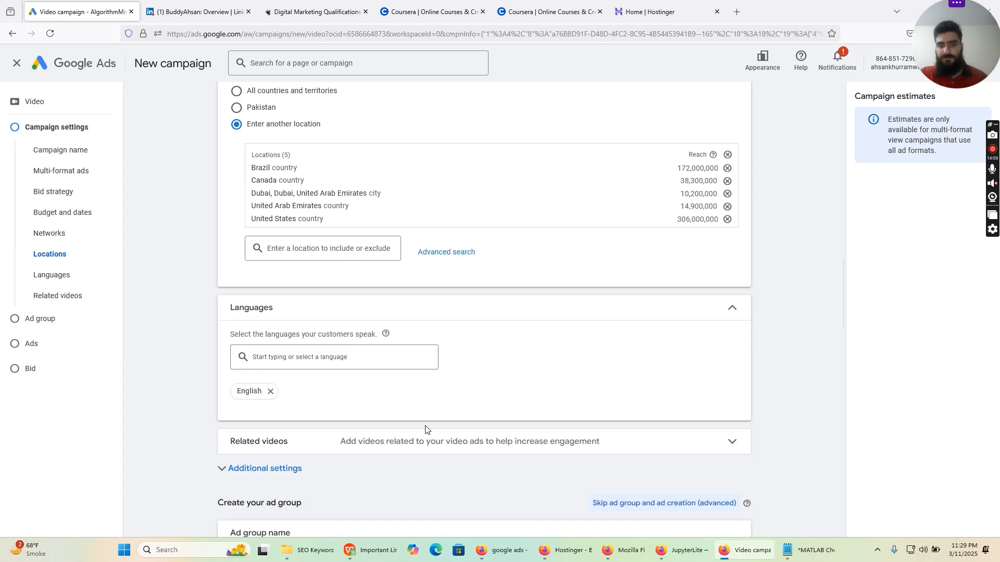
pyautogui.click(454, 451)
pyautogui.scroll(-2, 457, 451)
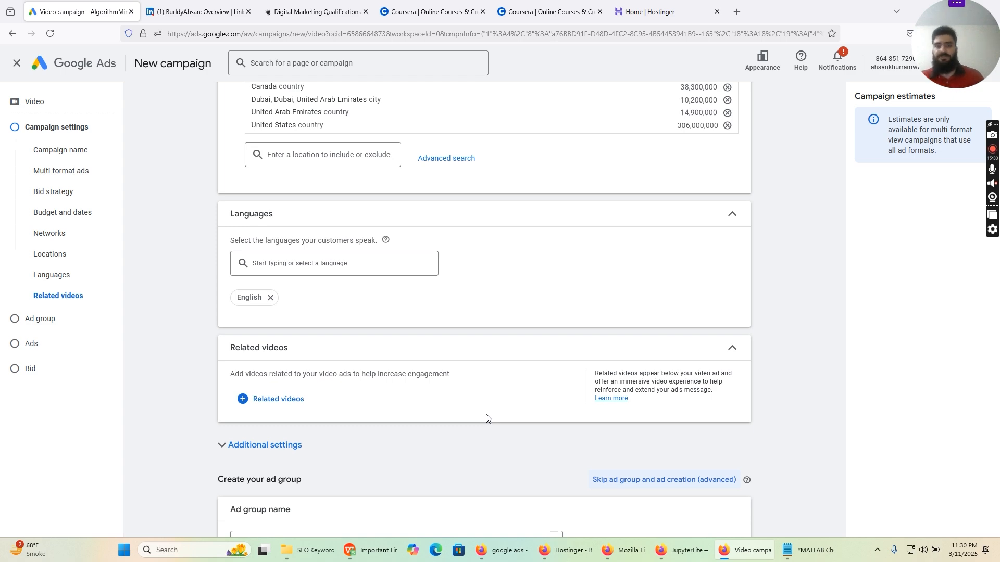
# Rename the ad group as "Programming Services Offered".
pyautogui.scroll(-4, 487, 416)
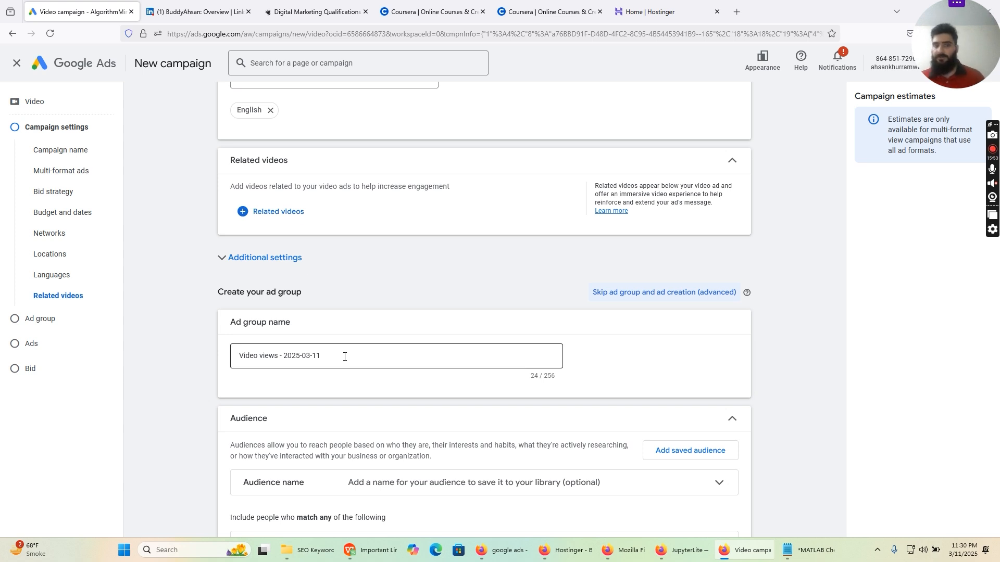
pyautogui.moveTo(344, 356); pyautogui.dragTo(230, 352)
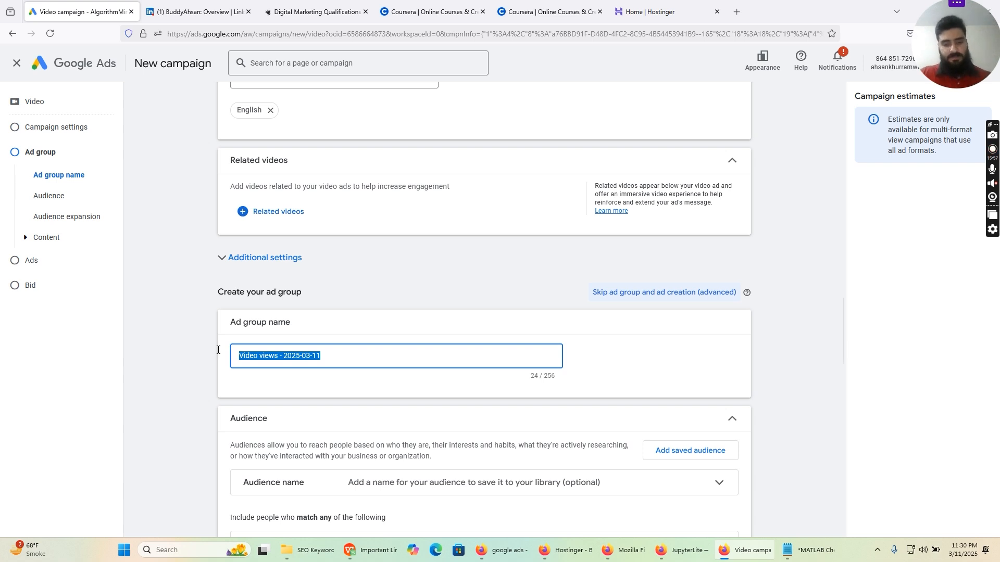
pyautogui.write('Prog')
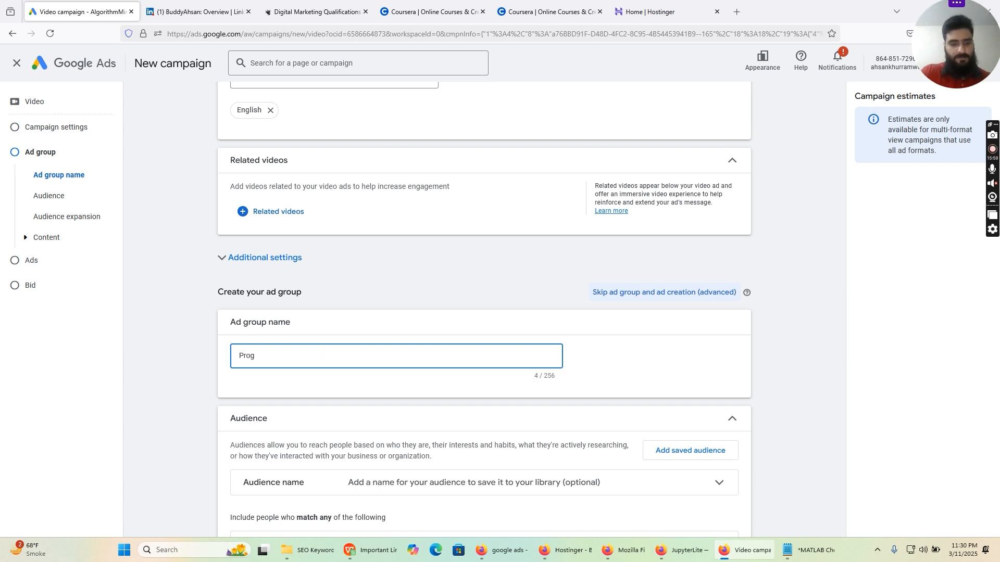
pyautogui.write('ramming S')
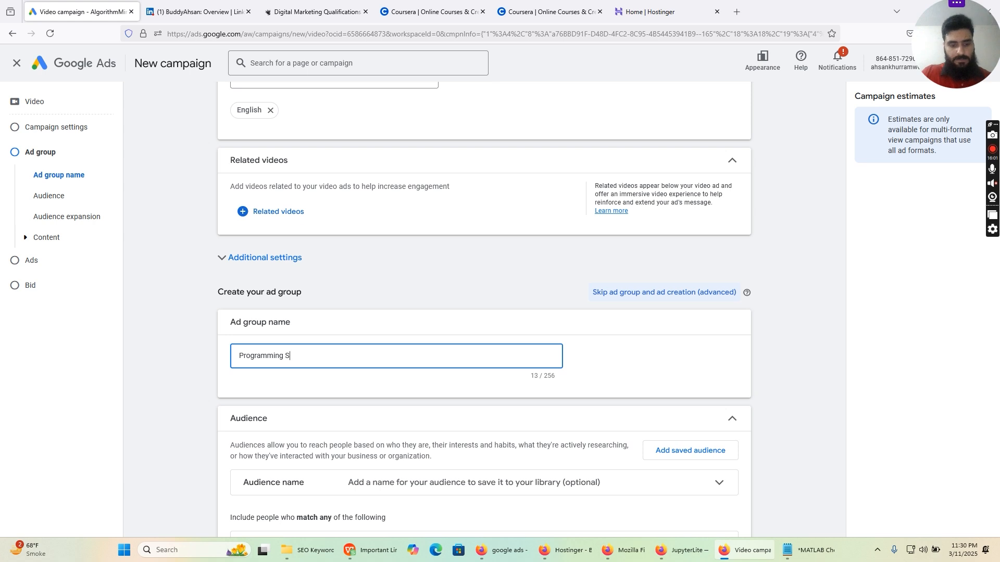
pyautogui.write('ervices ')
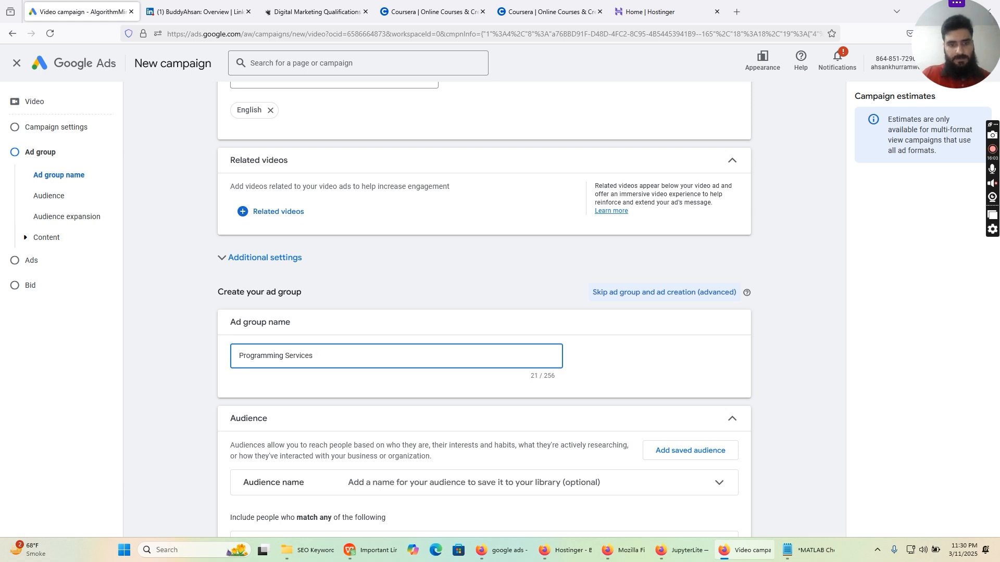
pyautogui.write('Offered')
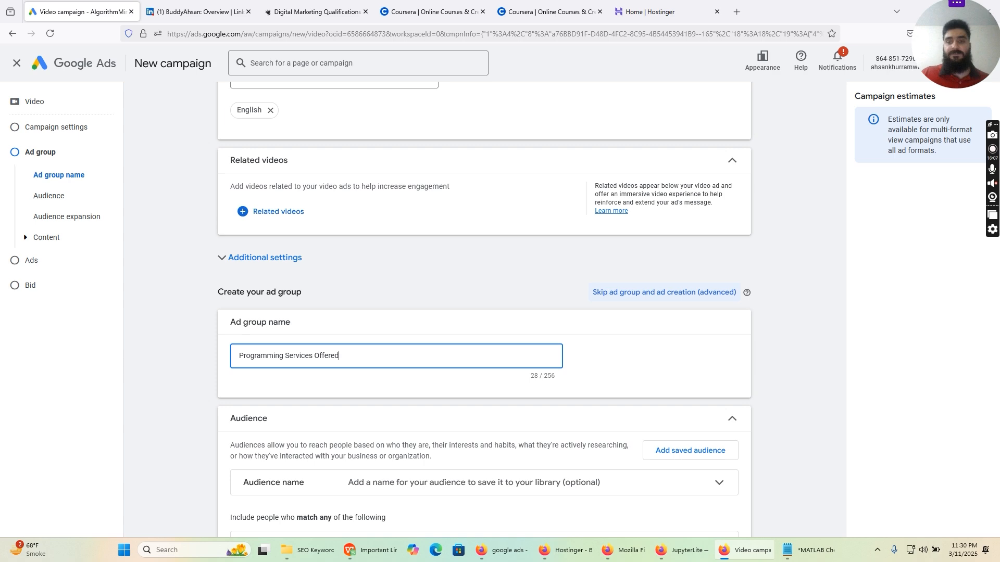
pyautogui.scroll(-3, 246, 348)
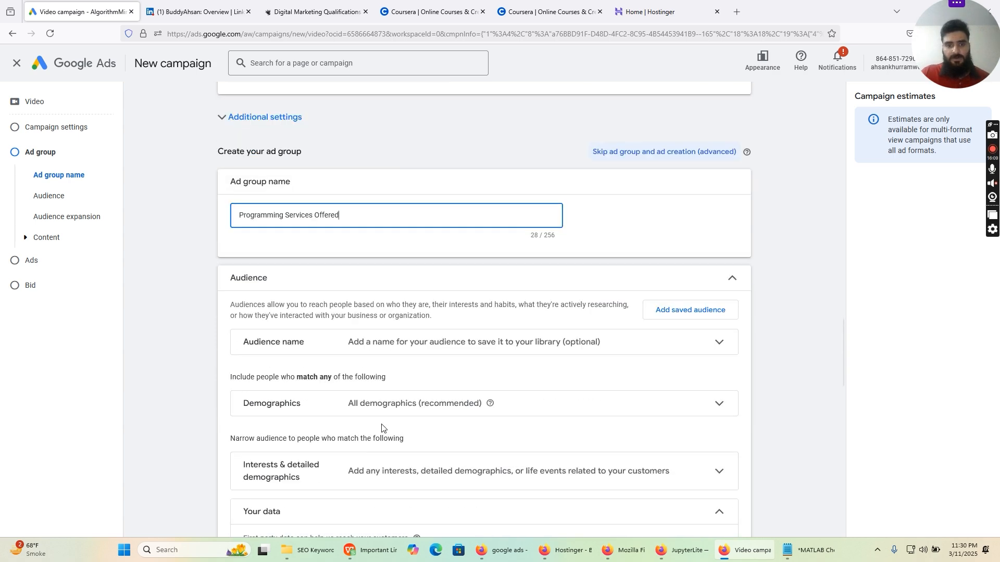
pyautogui.scroll(-1, 417, 407)
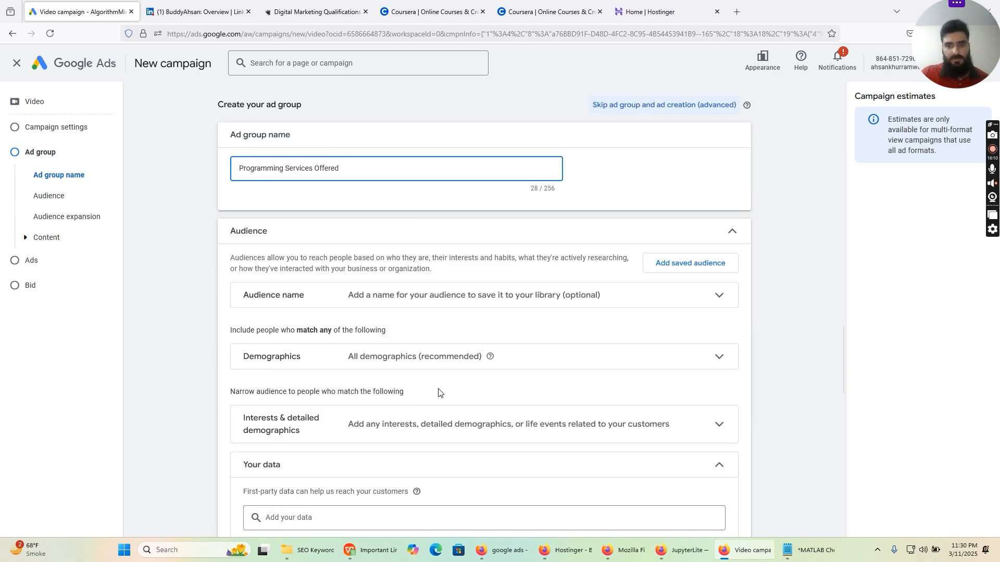
pyautogui.click(532, 307)
pyautogui.click(514, 353)
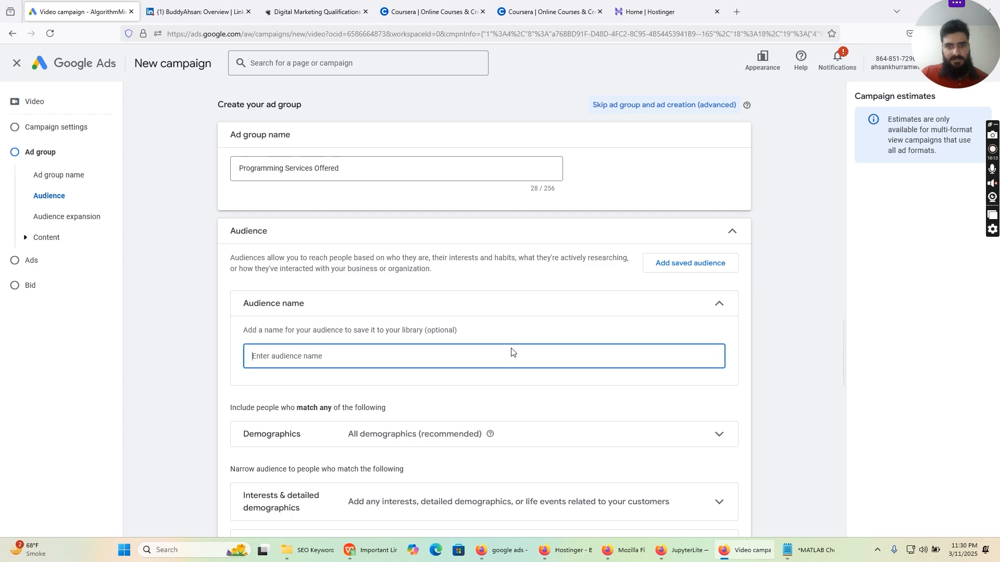
pyautogui.click(616, 305)
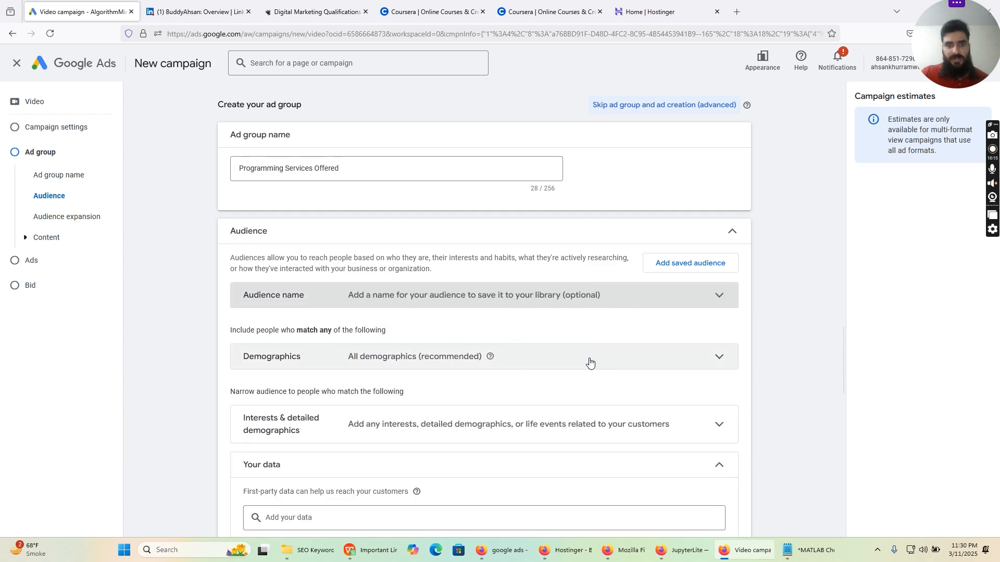
# Look over the ad group's audience options and expand the Demographics settings.
pyautogui.scroll(-1, 590, 363)
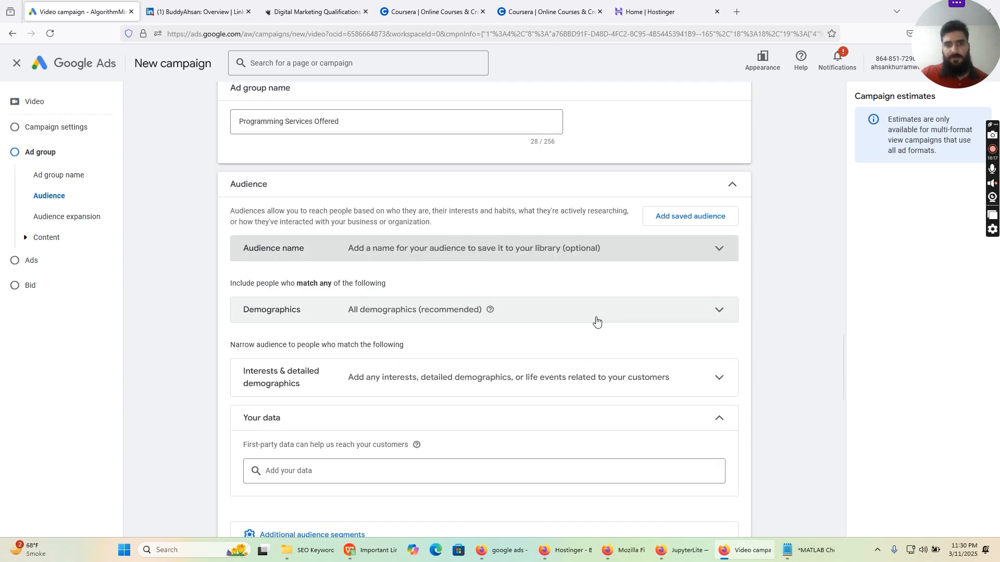
pyautogui.scroll(-2, 489, 354)
pyautogui.scroll(1, 572, 351)
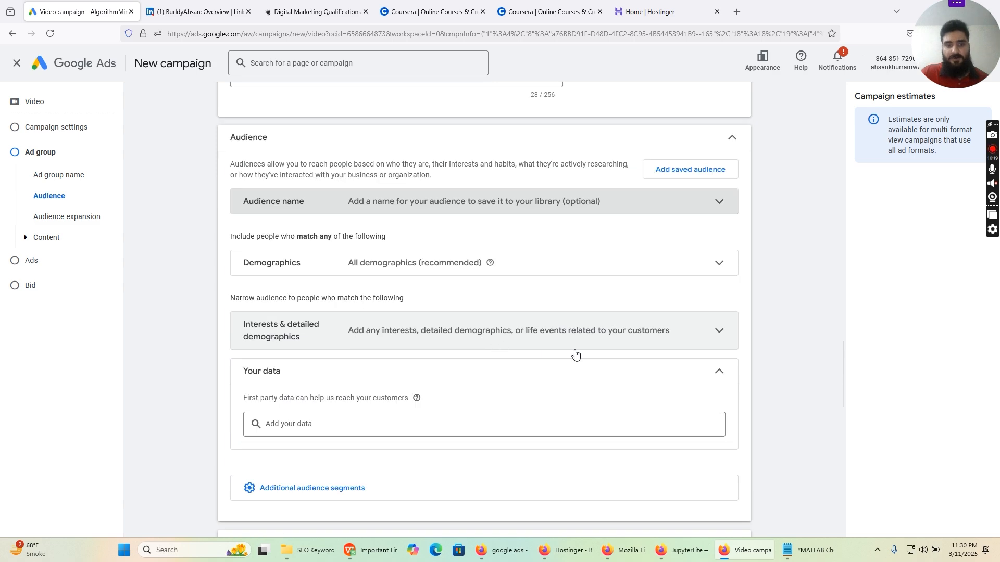
pyautogui.scroll(2, 575, 354)
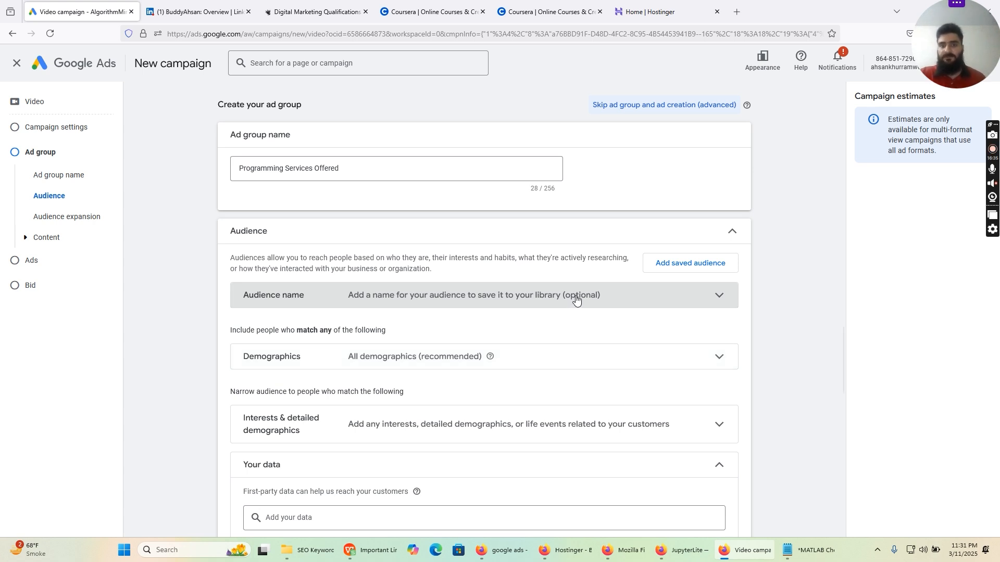
pyautogui.scroll(-2, 571, 371)
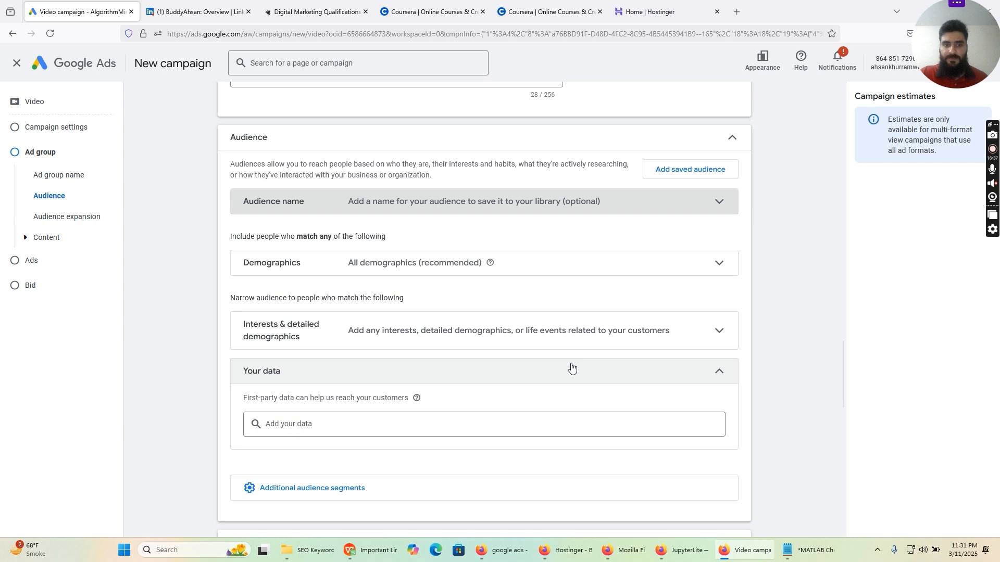
pyautogui.click(555, 276)
pyautogui.scroll(-1, 556, 276)
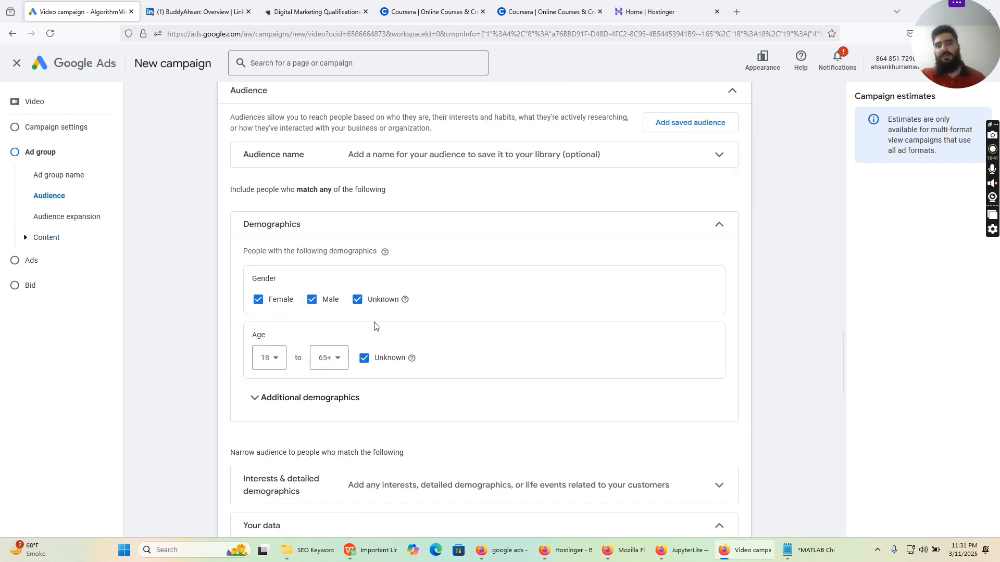
# Set the audience's age range to 18 to 44 and expand the additional demographics.
pyautogui.click(337, 362)
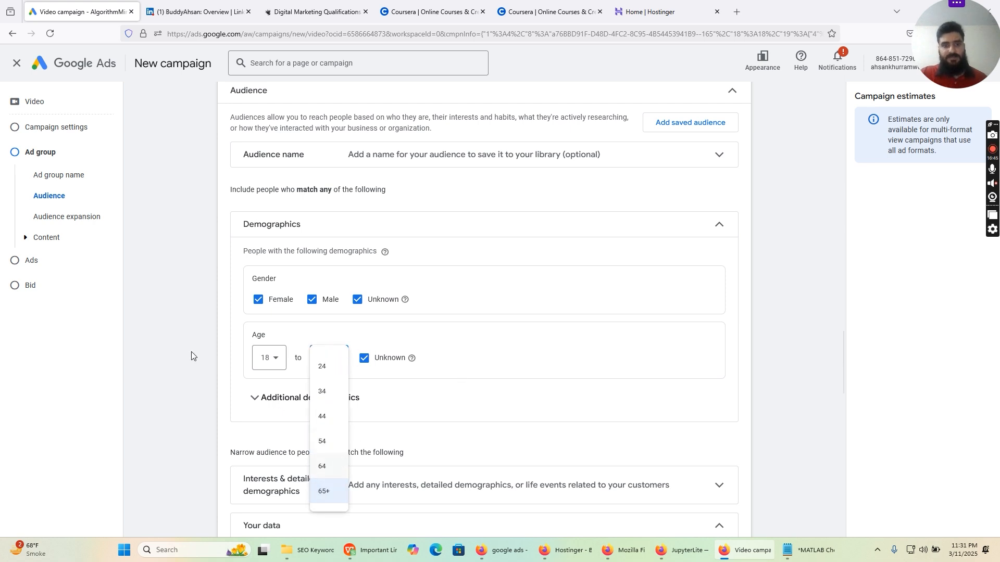
pyautogui.click(274, 358)
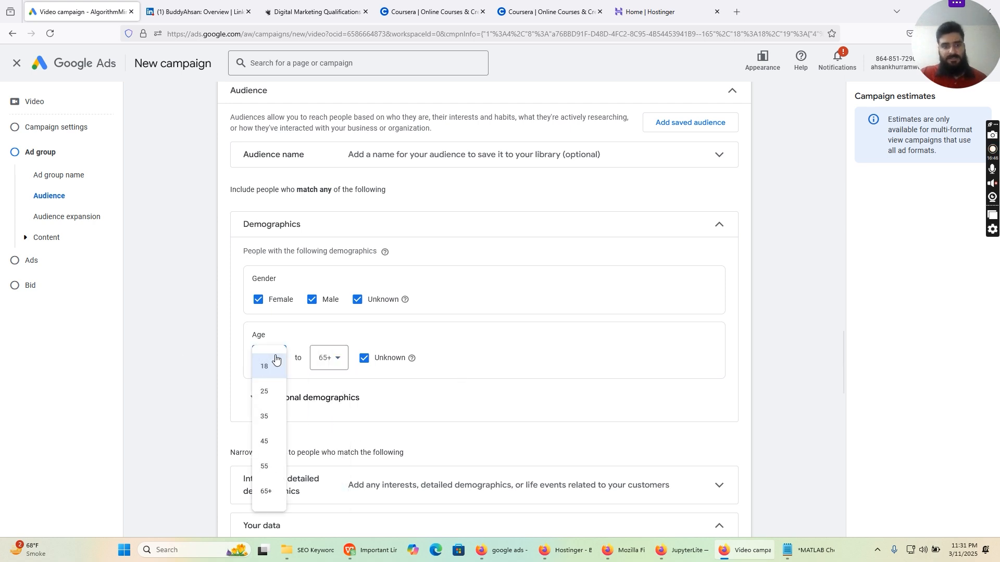
pyautogui.click(266, 393)
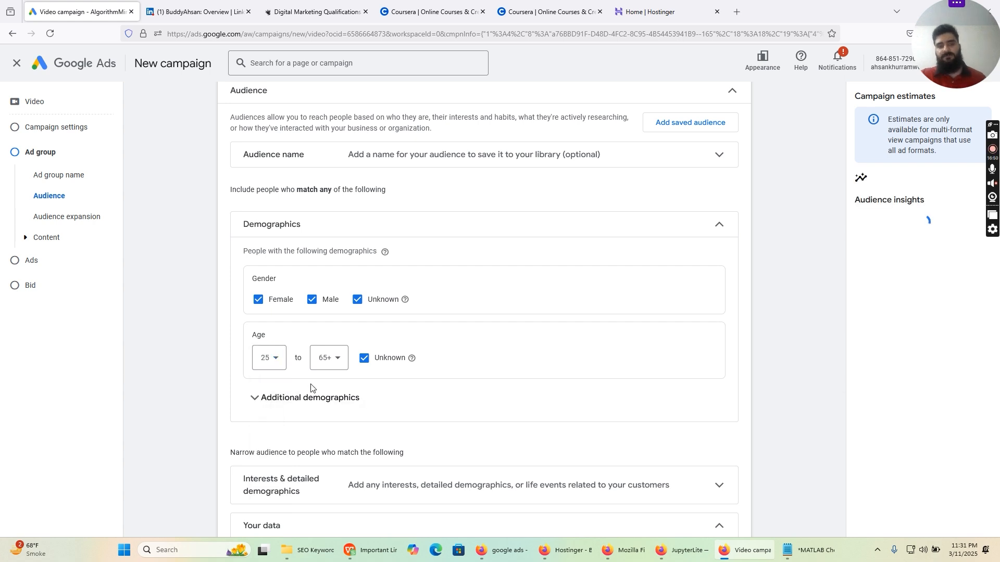
pyautogui.click(328, 362)
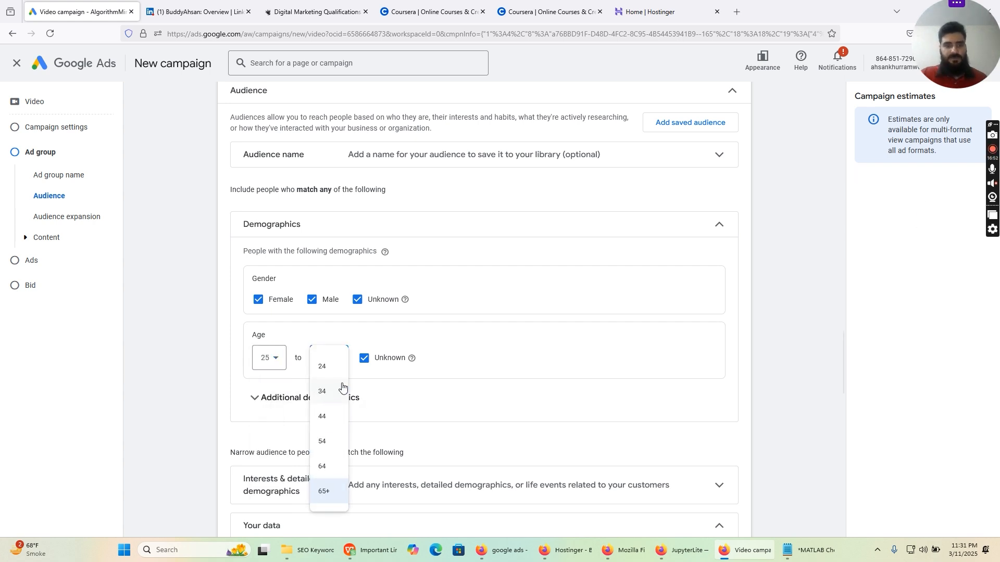
pyautogui.click(336, 424)
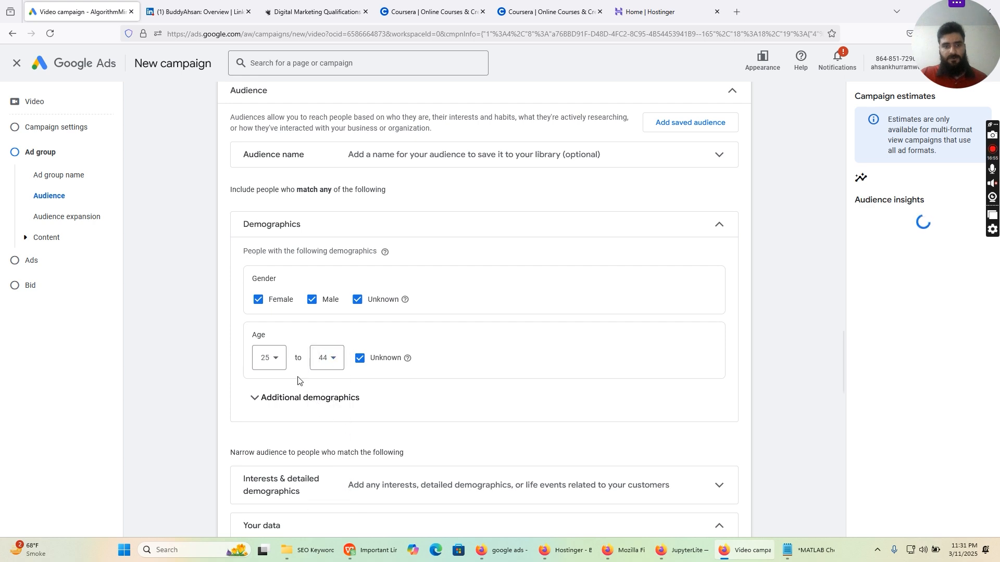
pyautogui.click(271, 362)
pyautogui.click(264, 366)
pyautogui.scroll(-1, 294, 389)
pyautogui.click(278, 359)
pyautogui.scroll(-1, 351, 395)
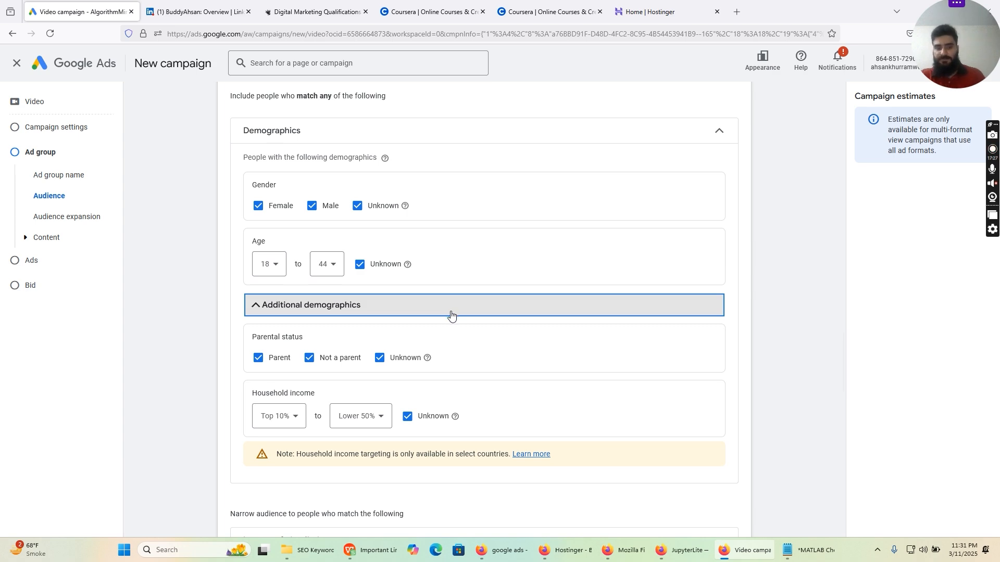
# Expand Interests & detailed demographics and add the suggested segments Education and Technology to the audience.
pyautogui.scroll(-4, 450, 314)
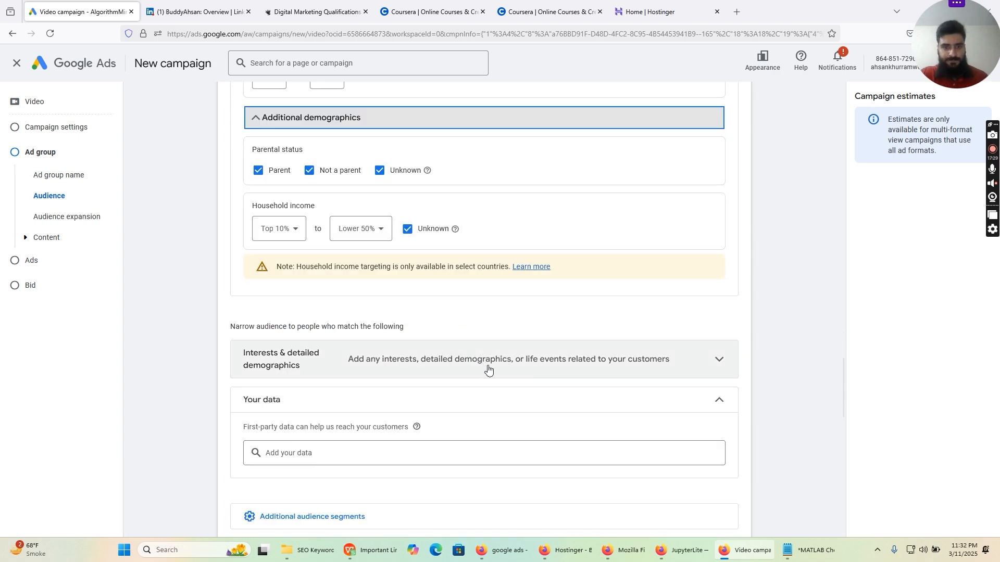
pyautogui.click(488, 368)
pyautogui.scroll(1, 518, 347)
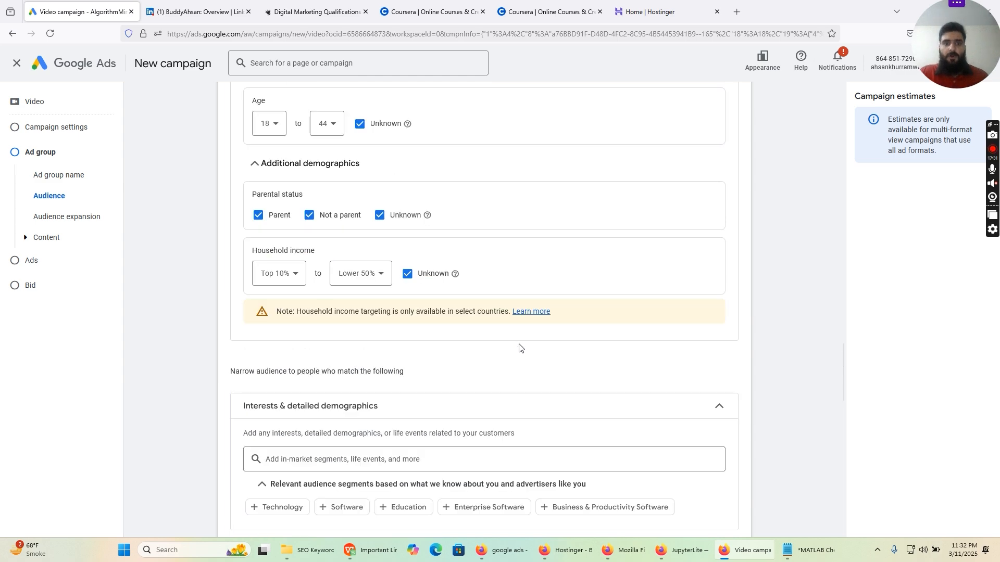
pyautogui.scroll(-3, 520, 345)
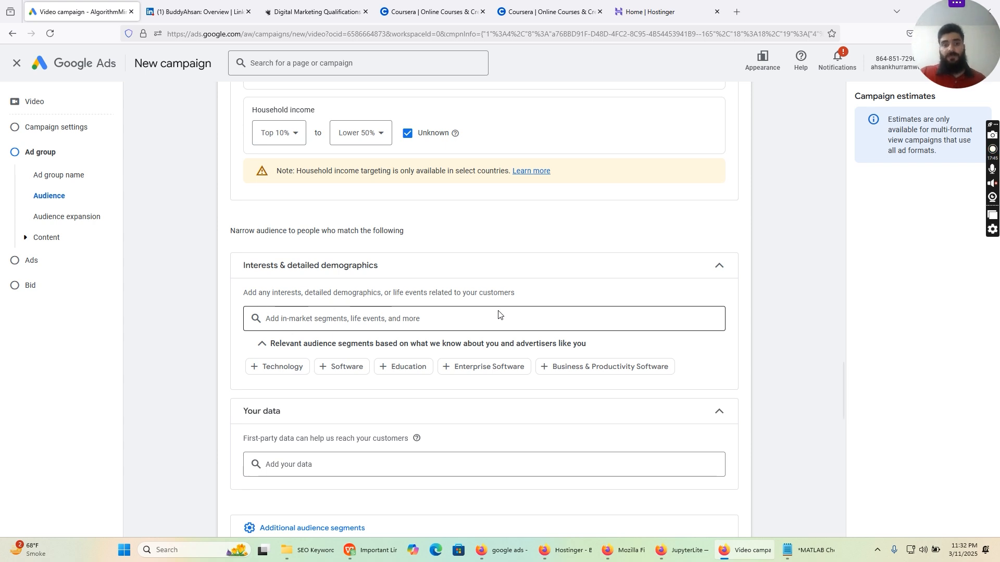
pyautogui.click(419, 379)
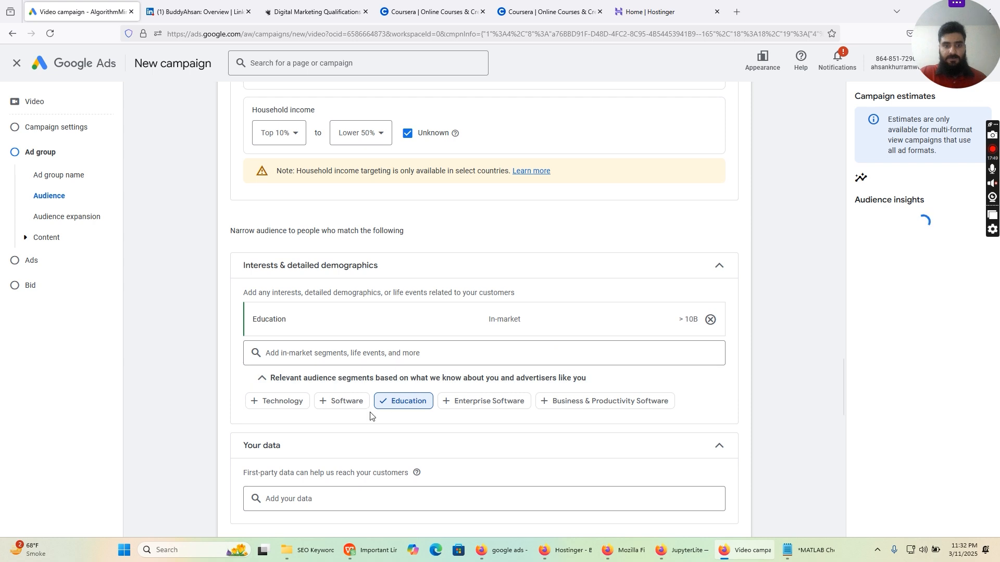
pyautogui.click(281, 402)
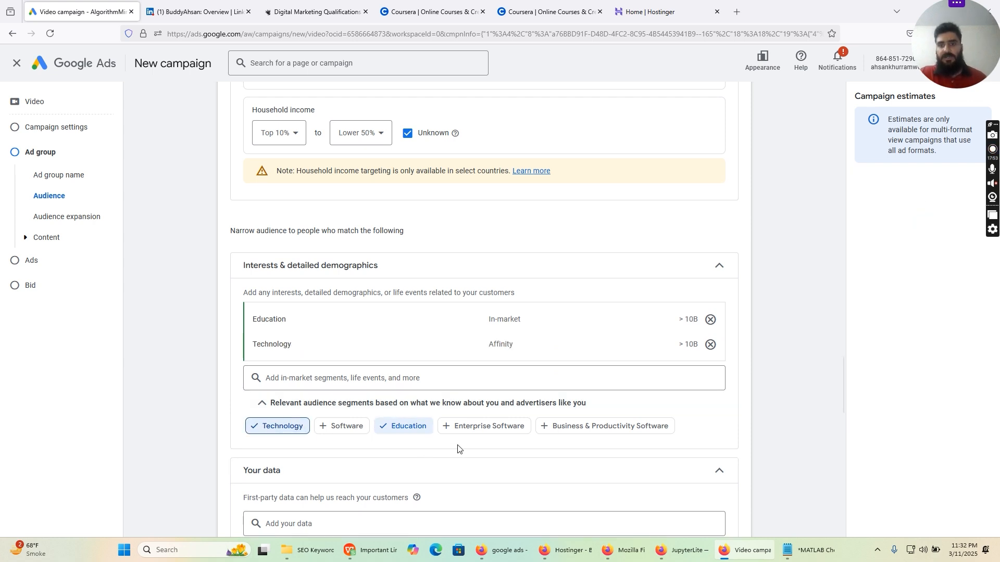
# Add the in-market segments Business Education and IT & Technical Jobs to the audience's interests.
pyautogui.click(452, 380)
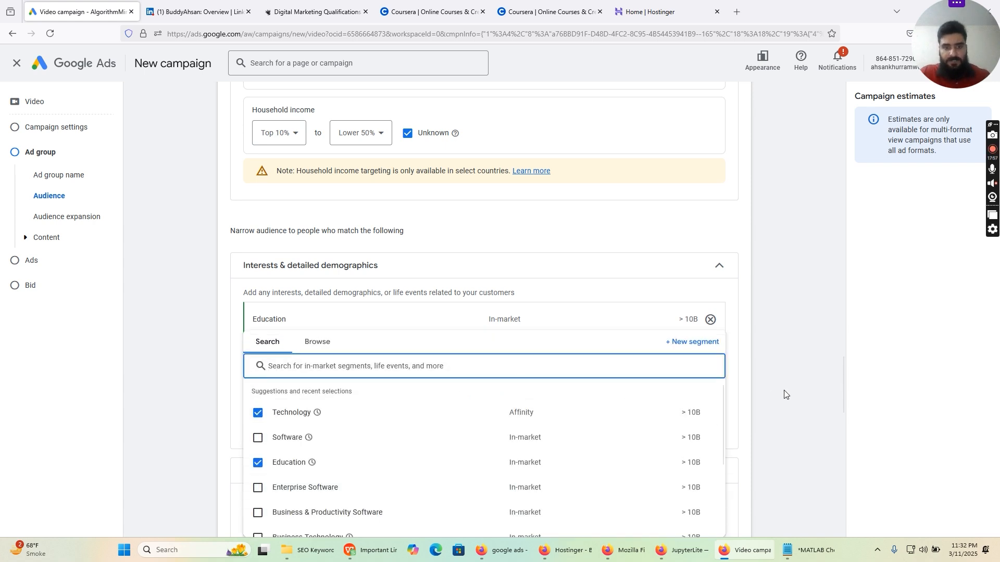
pyautogui.scroll(-2, 801, 393)
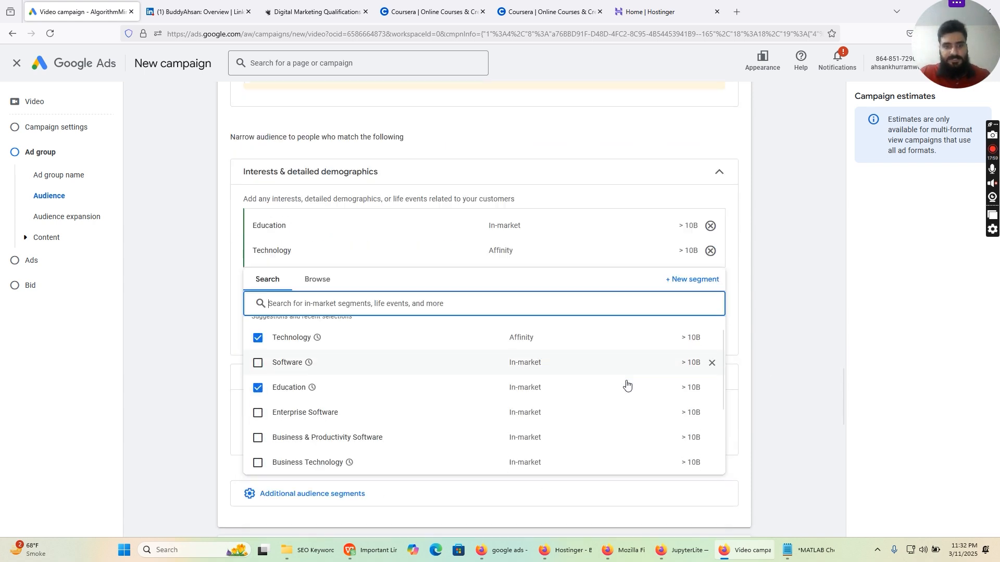
pyautogui.scroll(-1, 627, 385)
pyautogui.moveTo(338, 429)
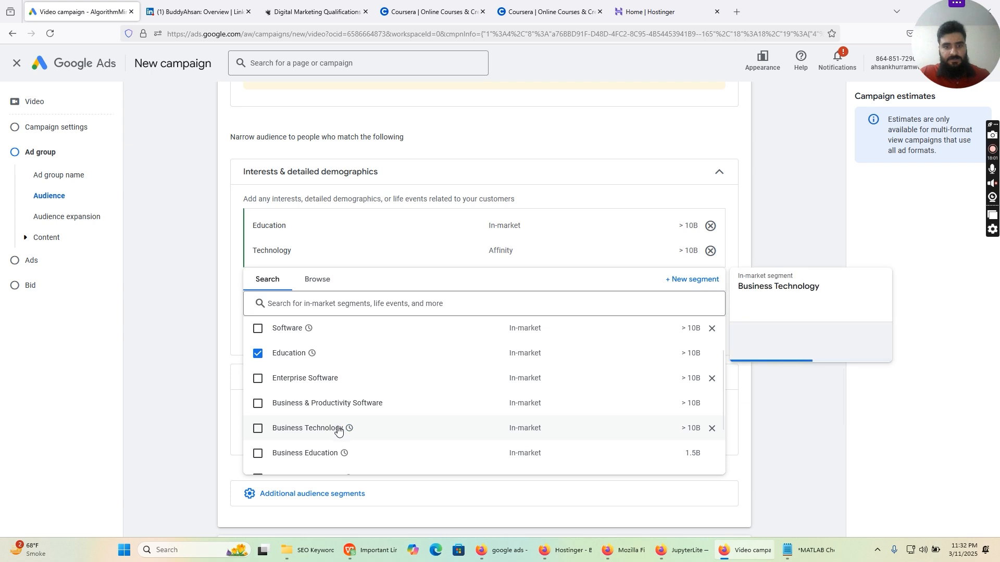
pyautogui.click(258, 453)
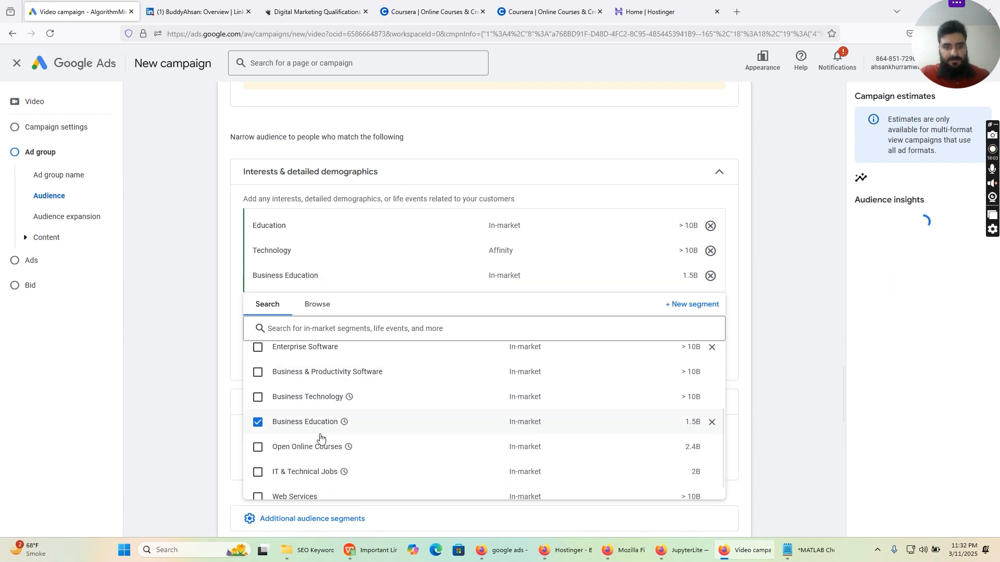
pyautogui.moveTo(324, 442)
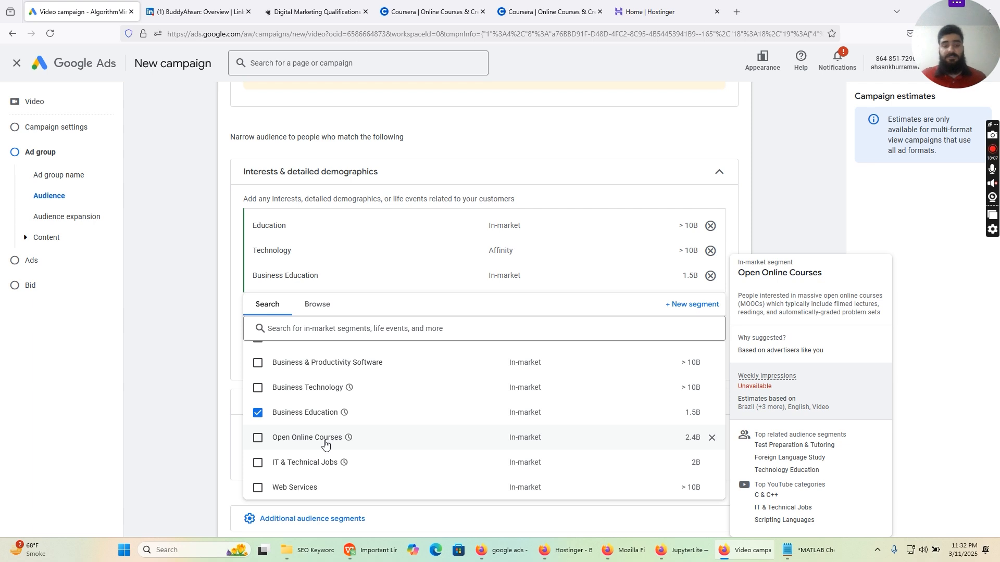
pyautogui.click(257, 463)
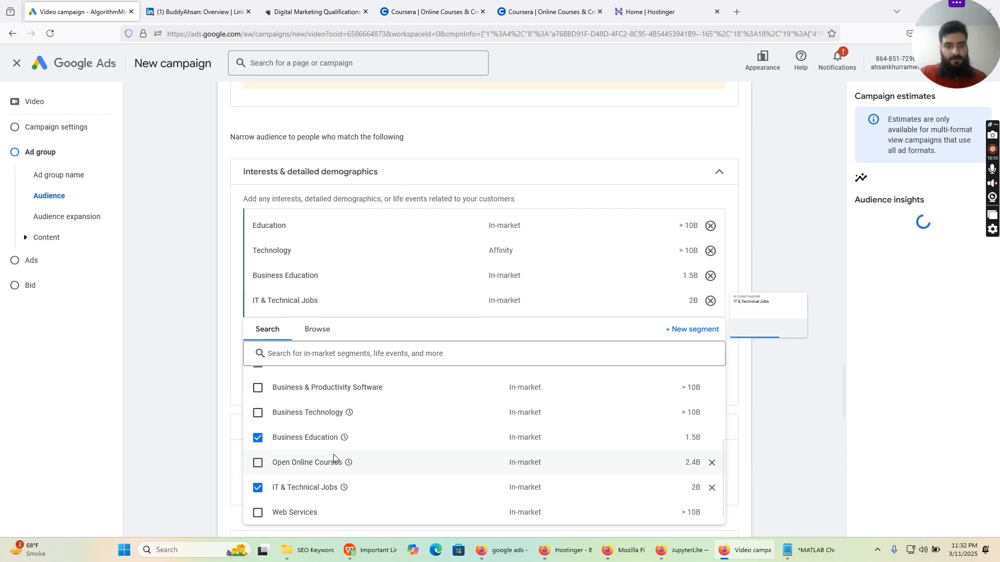
pyautogui.click(760, 341)
# Show the additional audience segment options and enable audience expansion for the ad group.
pyautogui.scroll(-1, 763, 337)
pyautogui.scroll(-2, 764, 333)
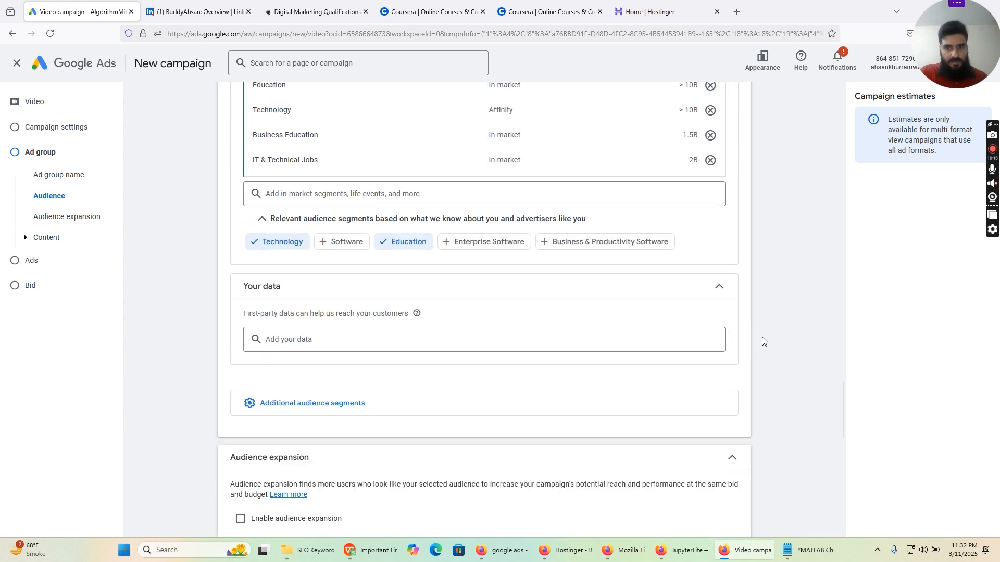
pyautogui.click(334, 403)
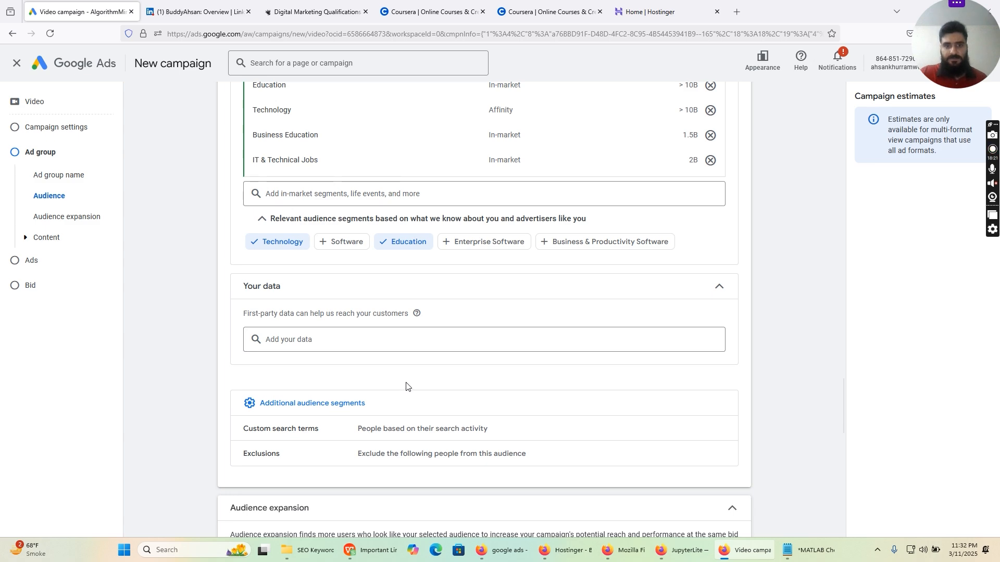
pyautogui.scroll(-2, 408, 383)
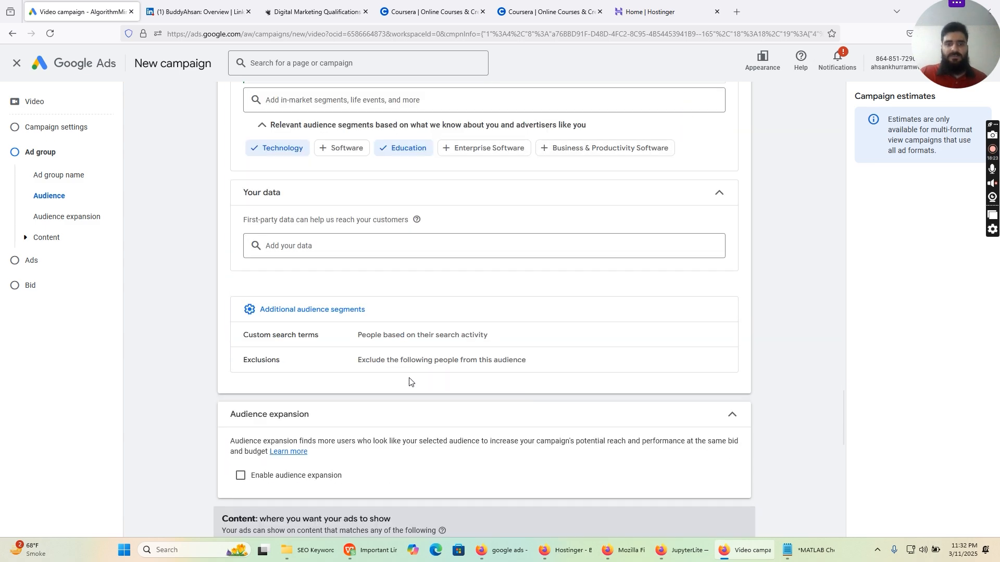
pyautogui.scroll(1, 408, 383)
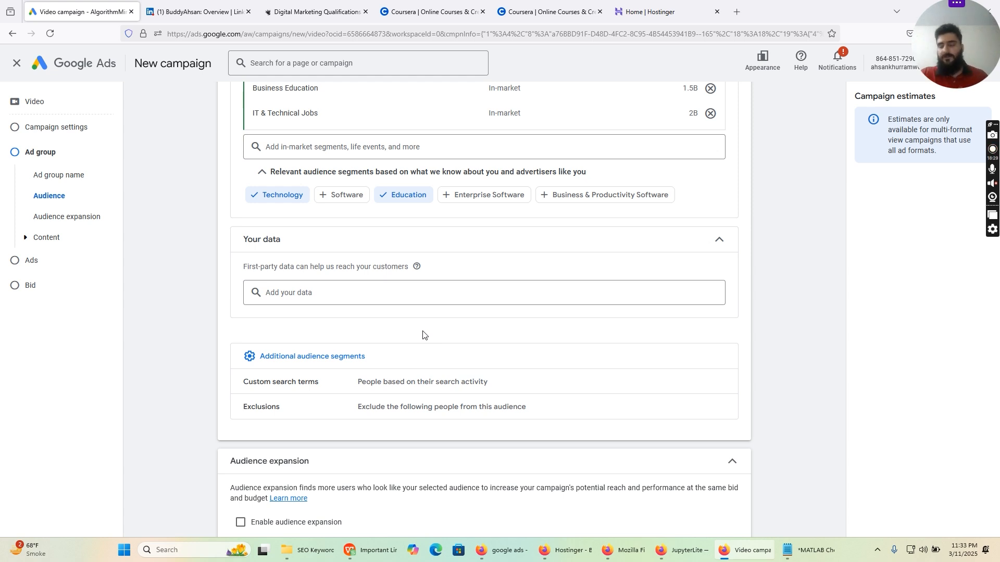
pyautogui.scroll(-2, 425, 332)
pyautogui.scroll(-2, 431, 322)
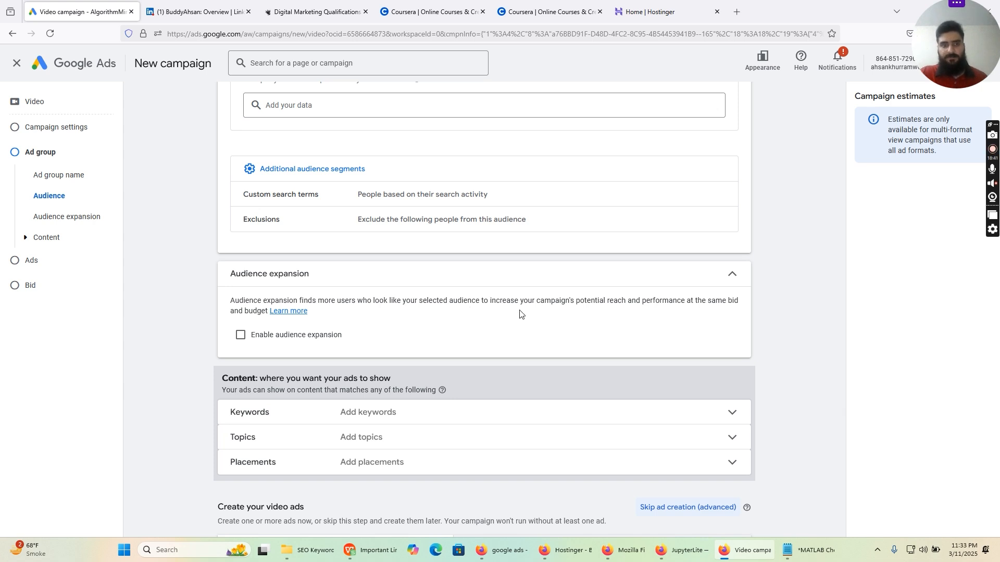
pyautogui.click(240, 335)
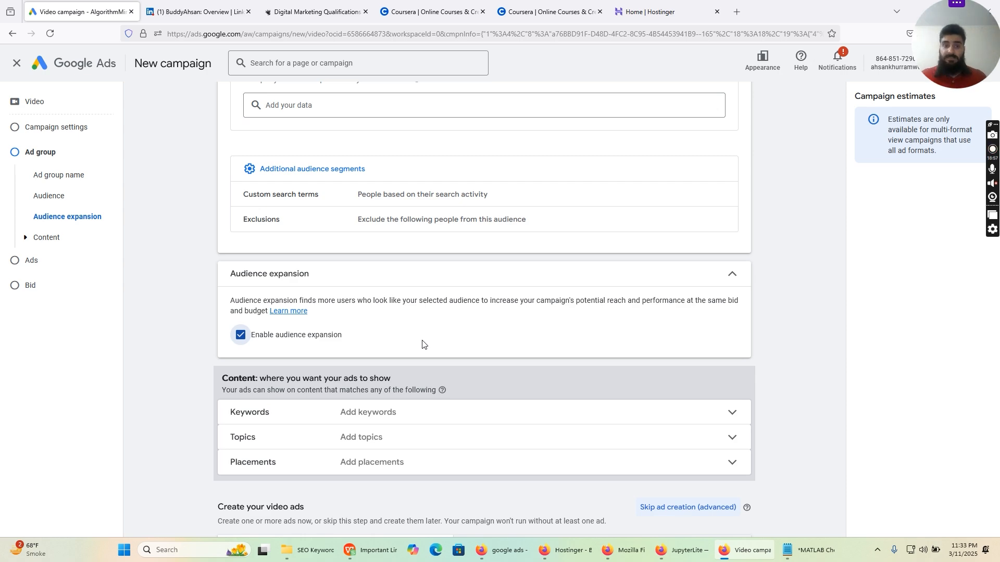
# Review the audience settings and expand the Keywords section under the ad group's content targeting.
pyautogui.scroll(5, 432, 333)
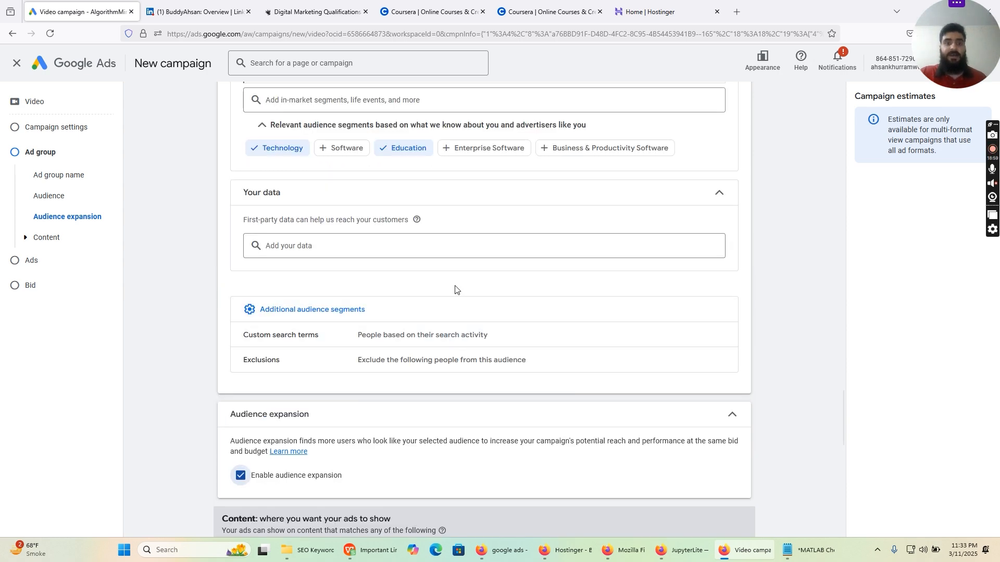
pyautogui.scroll(-7, 443, 295)
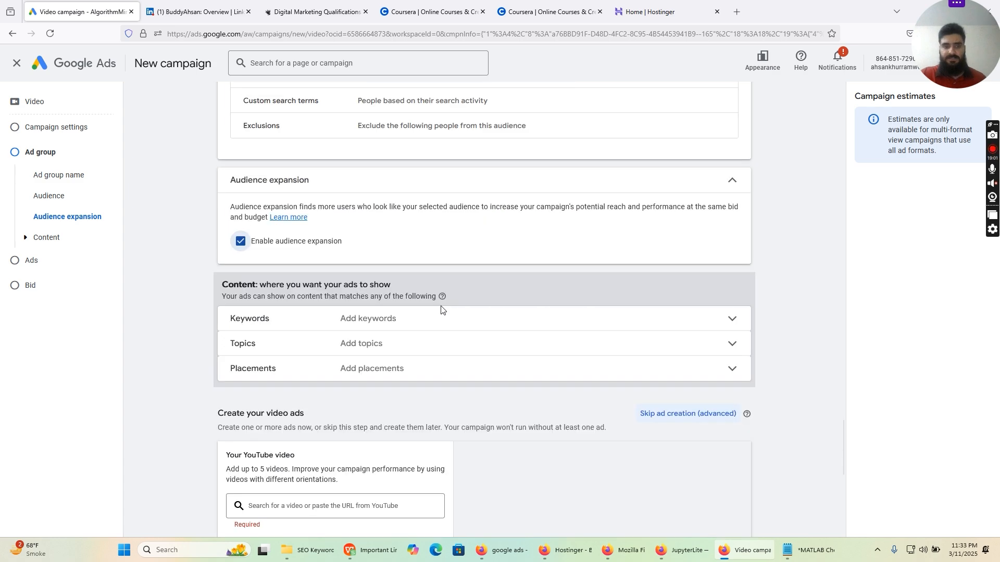
pyautogui.scroll(-1, 461, 371)
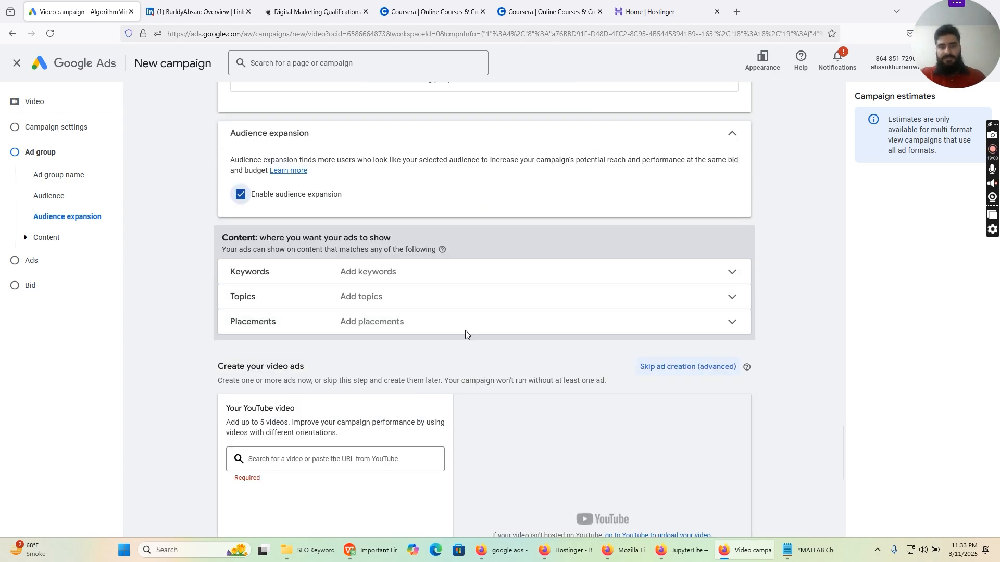
pyautogui.click(477, 278)
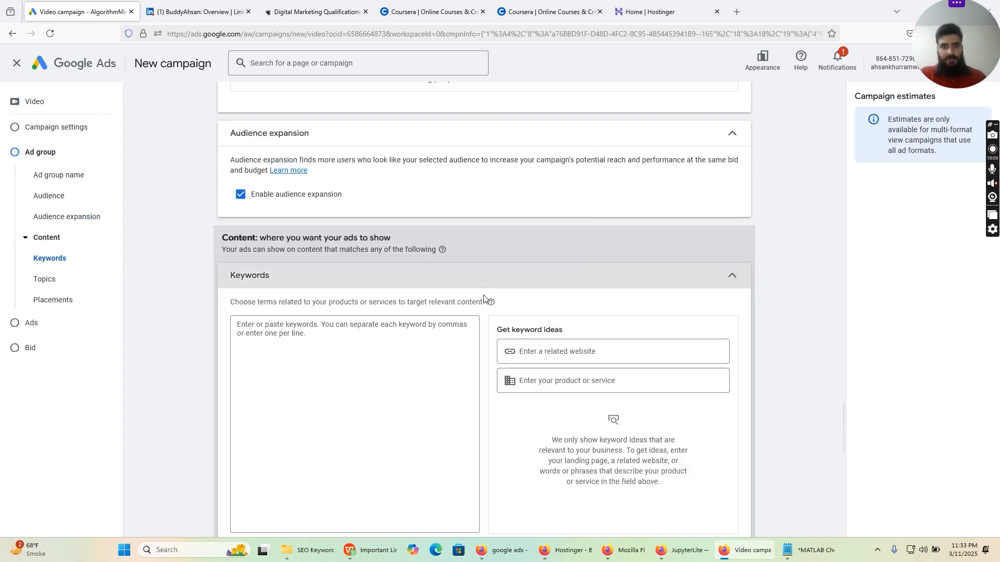
pyautogui.scroll(-1, 418, 356)
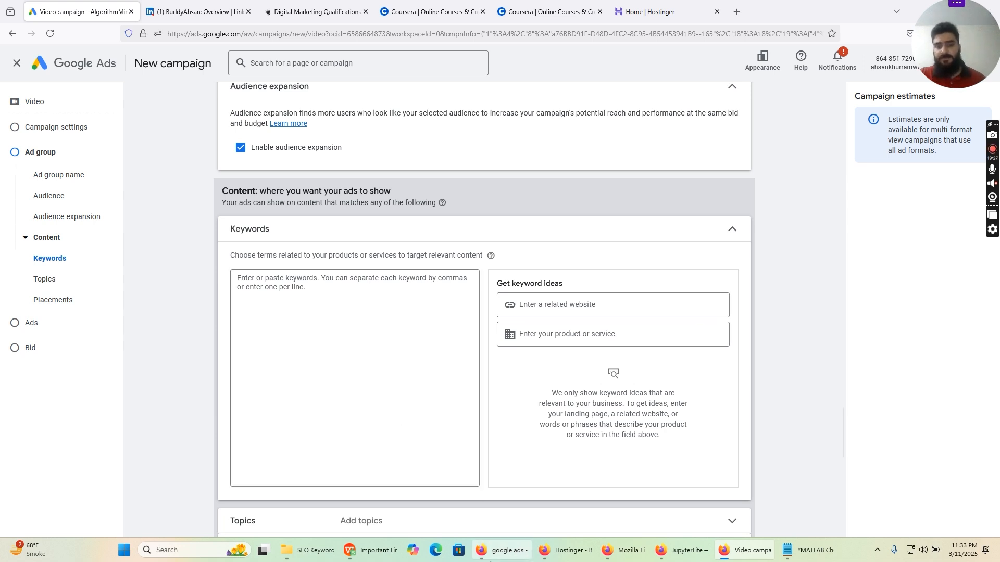
# Switch to Important Links.xlsx in WPS Office and copy the keyword list in cells G3 to G26 of Sheet1.
pyautogui.click(384, 549)
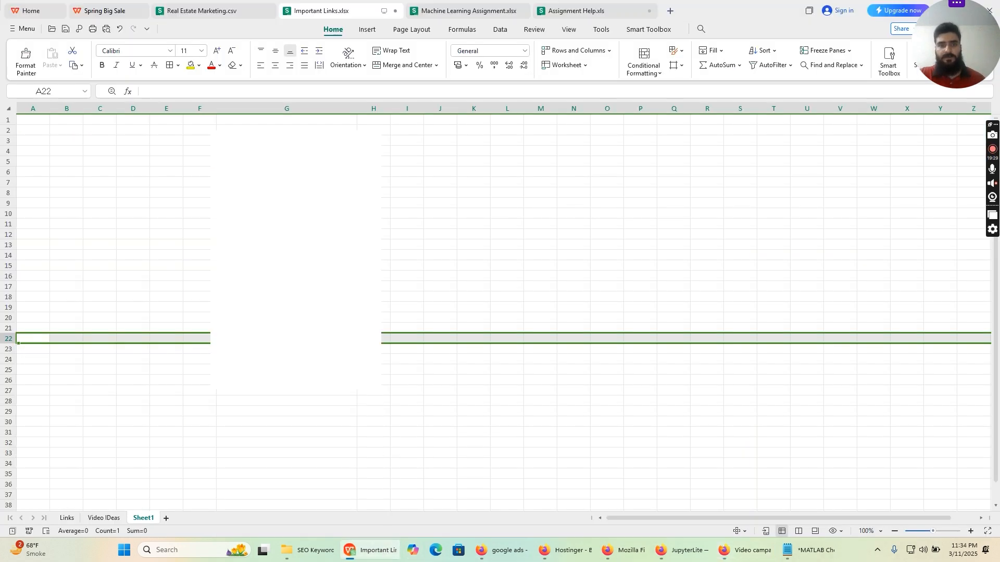
pyautogui.click(286, 140)
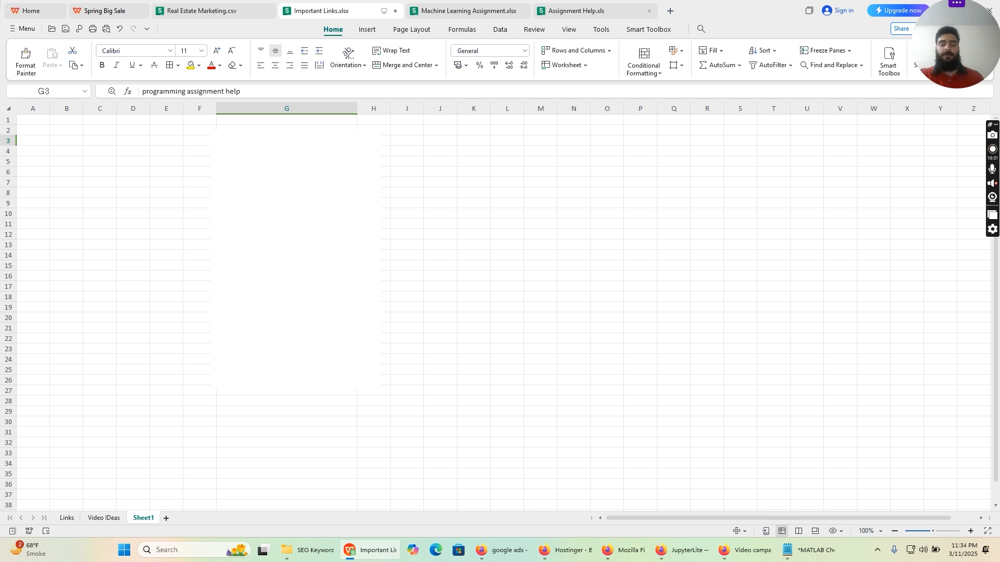
pyautogui.moveTo(286, 140); pyautogui.dragTo(273, 381)
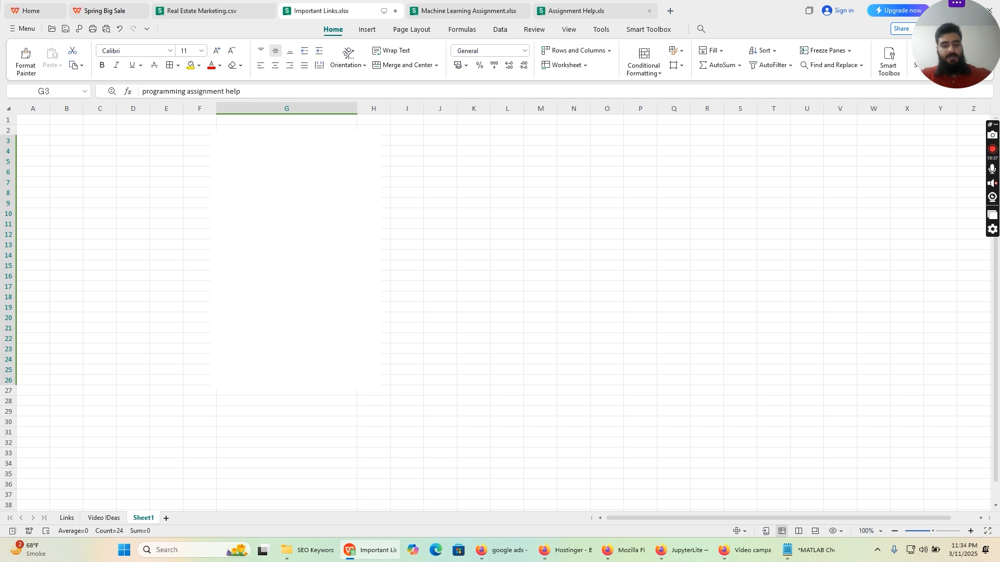
pyautogui.hotkey('ctrl', 'c')
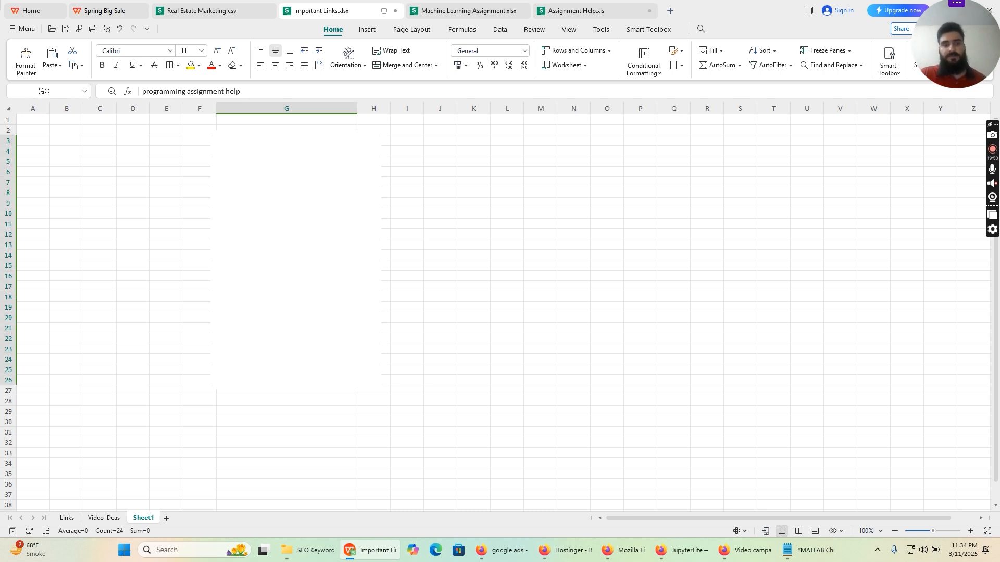
pyautogui.rightClick(280, 260)
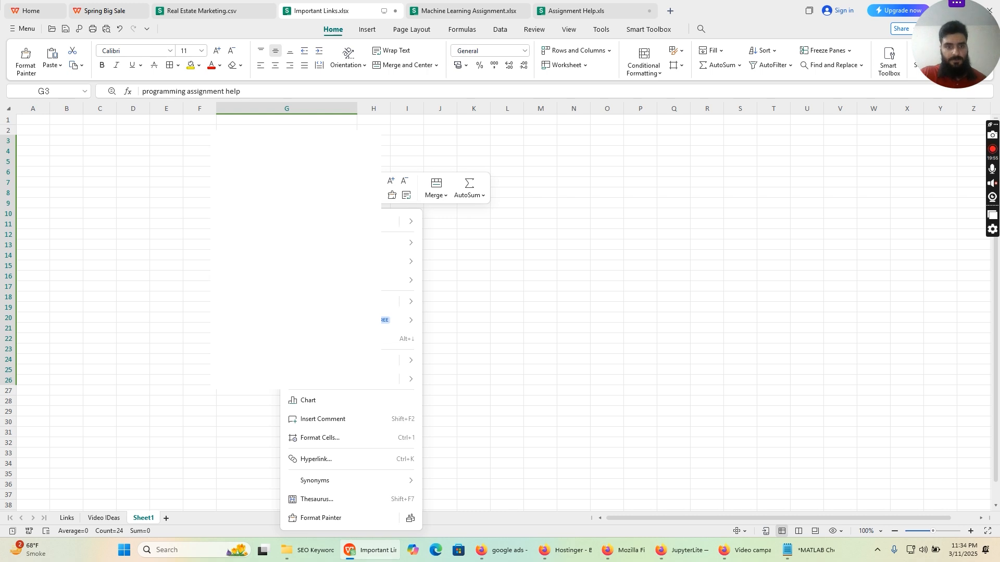
pyautogui.press('Escape')
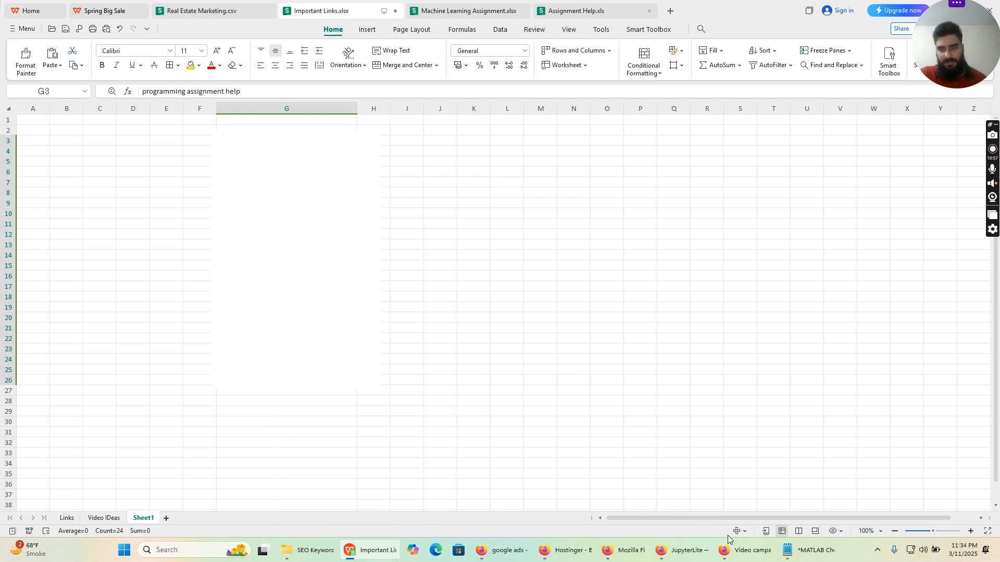
# Switch back to the Google Ads campaign and paste the copied keyword list into the ad group's content keywords.
pyautogui.click(745, 547)
pyautogui.click(383, 330)
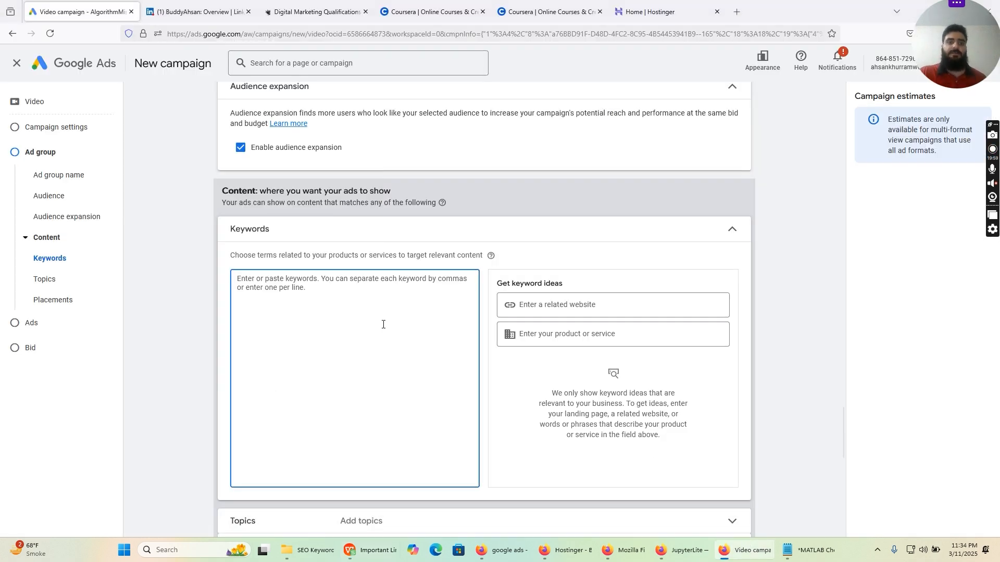
pyautogui.hotkey('ctrl', 'v')
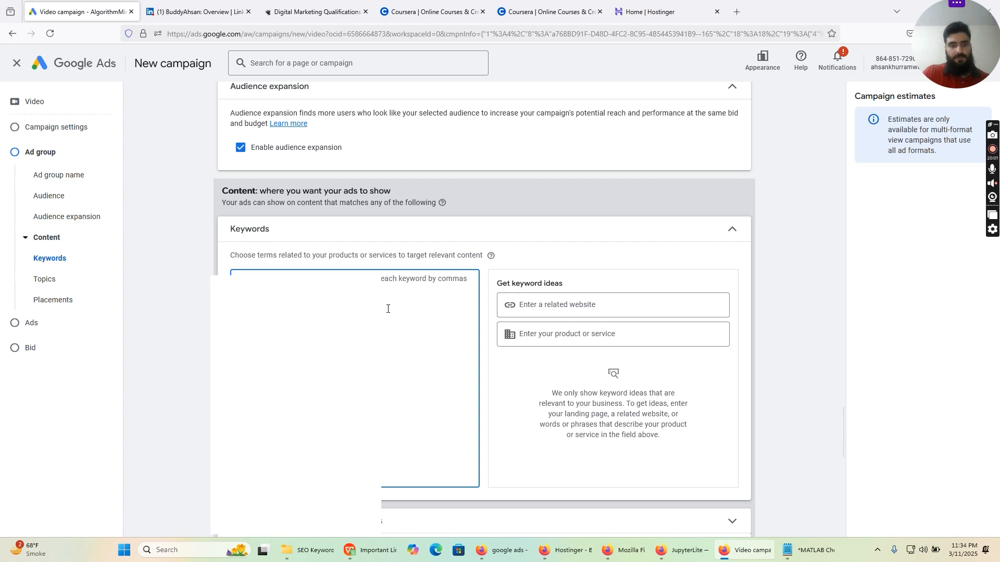
pyautogui.scroll(2, 396, 361)
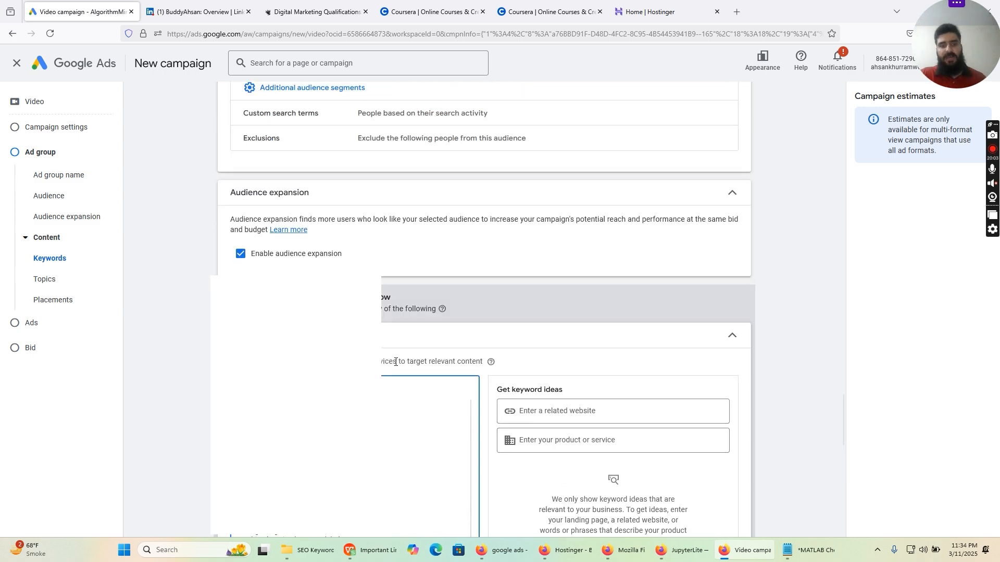
pyautogui.scroll(-2, 395, 364)
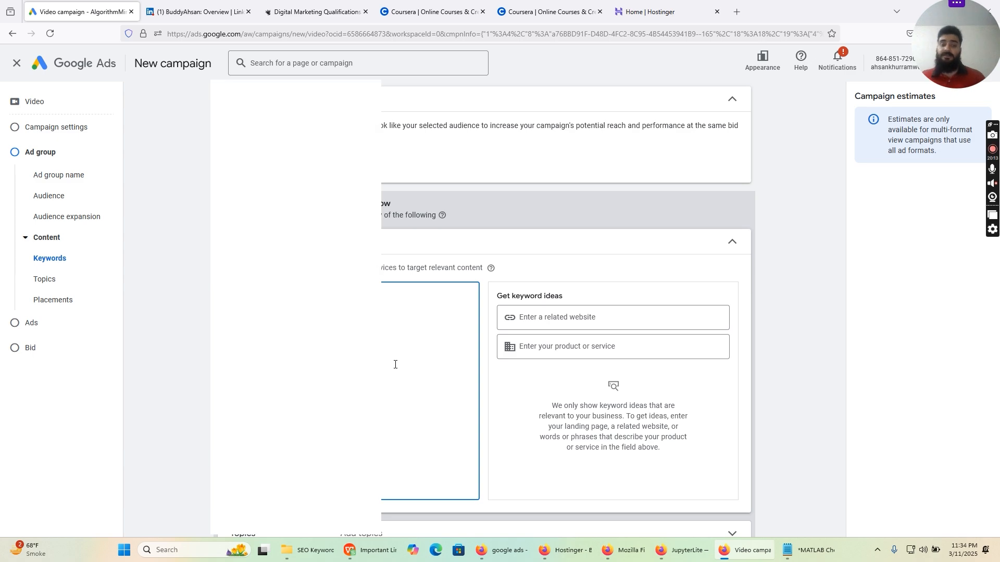
pyautogui.scroll(-2, 410, 360)
pyautogui.scroll(1, 410, 360)
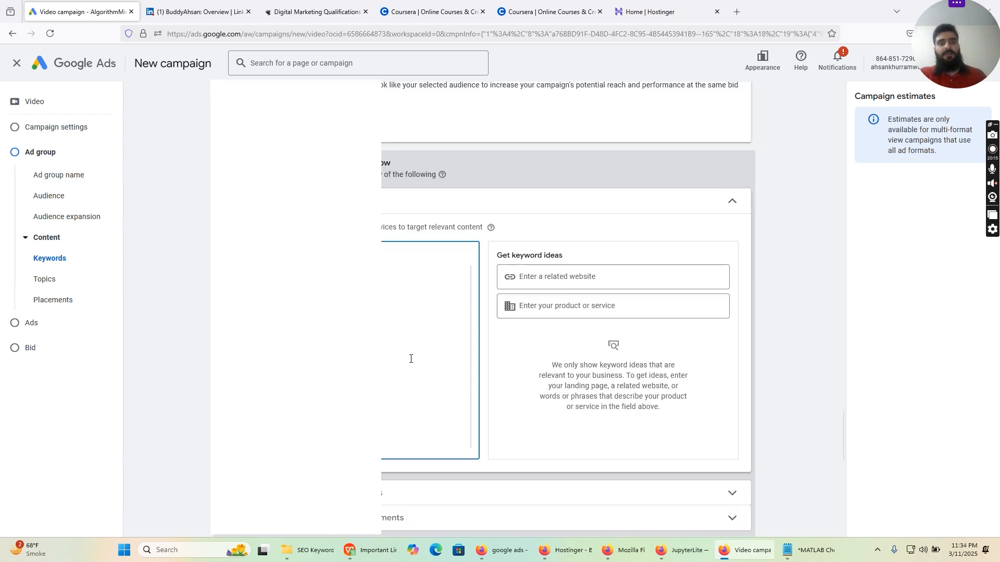
# Expand the Placements and Topics sections of the ad group's content targeting.
pyautogui.scroll(-3, 417, 360)
pyautogui.click(423, 384)
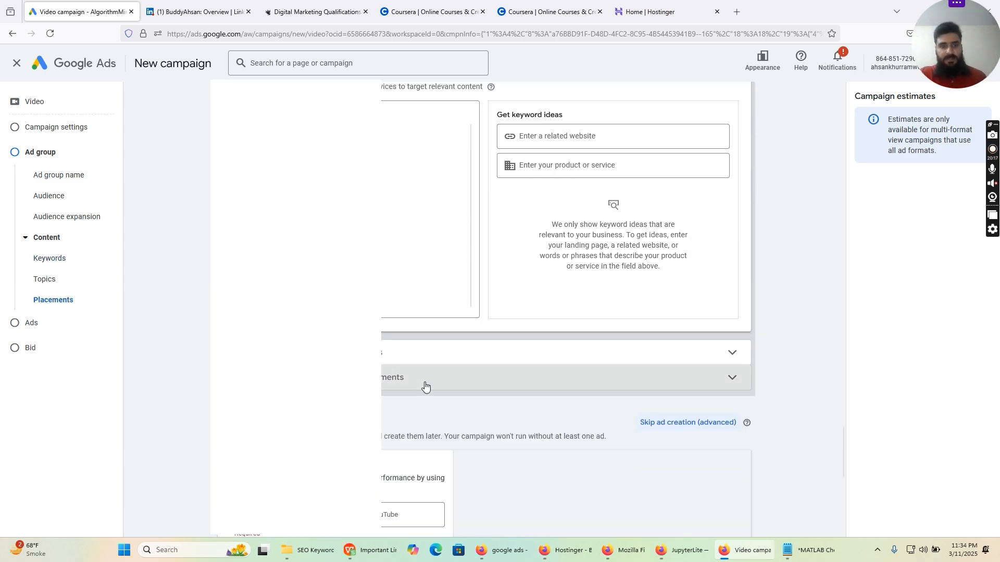
pyautogui.click(428, 359)
pyautogui.scroll(-1, 424, 379)
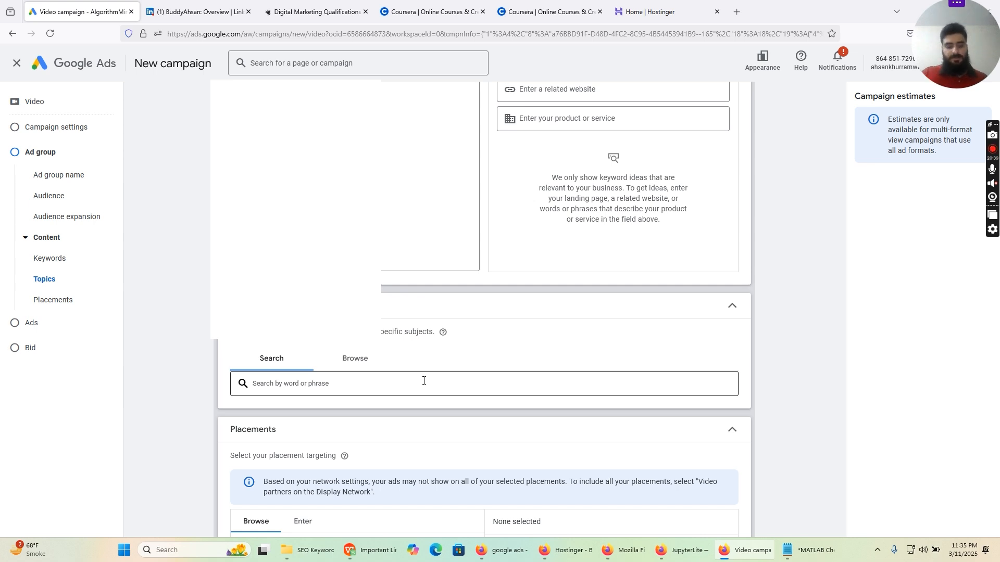
# Search the content topics for "Data Sc" and clear the search.
pyautogui.hotkey('shift', 'd')
pyautogui.press('space')
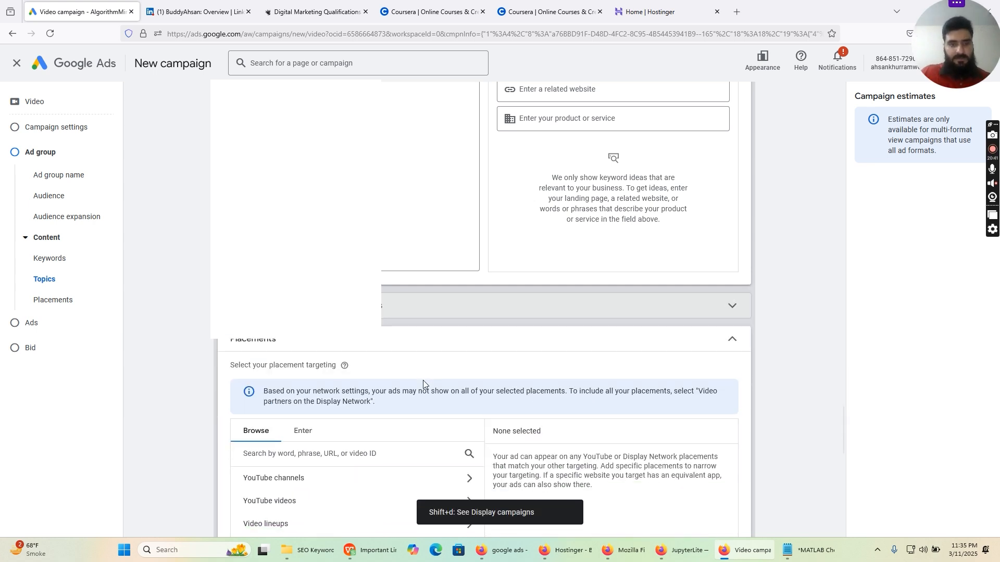
pyautogui.click(410, 314)
pyautogui.click(346, 386)
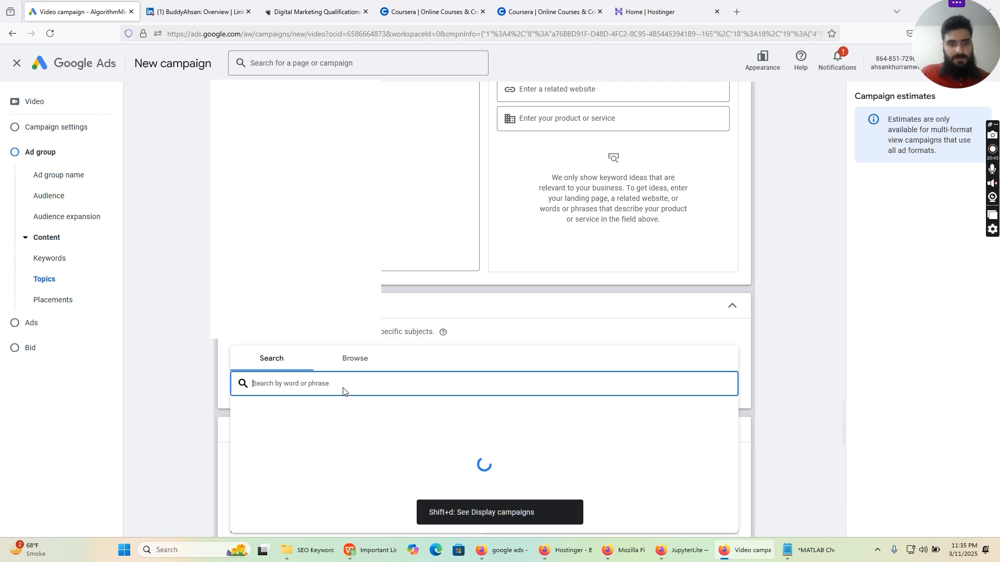
pyautogui.write('Data')
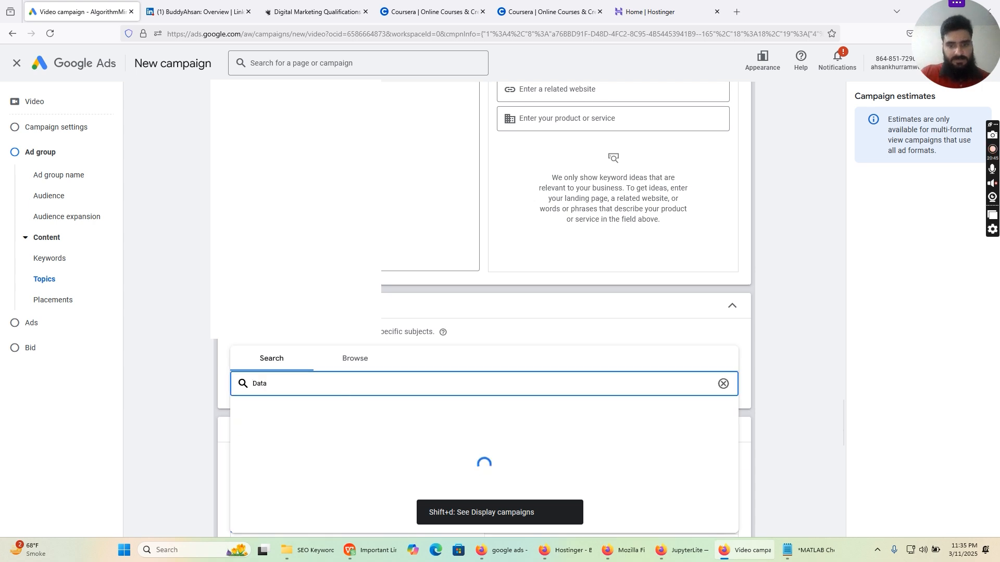
pyautogui.write(' Sc')
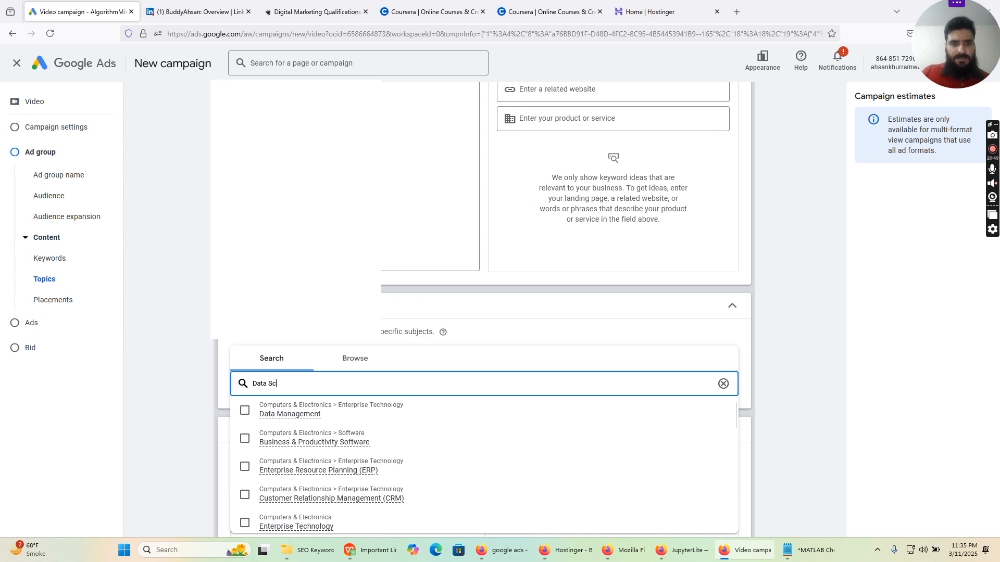
pyautogui.click(722, 384)
# Review the content targeting sections and check the YouTube channels option under the placements.
pyautogui.scroll(3, 685, 339)
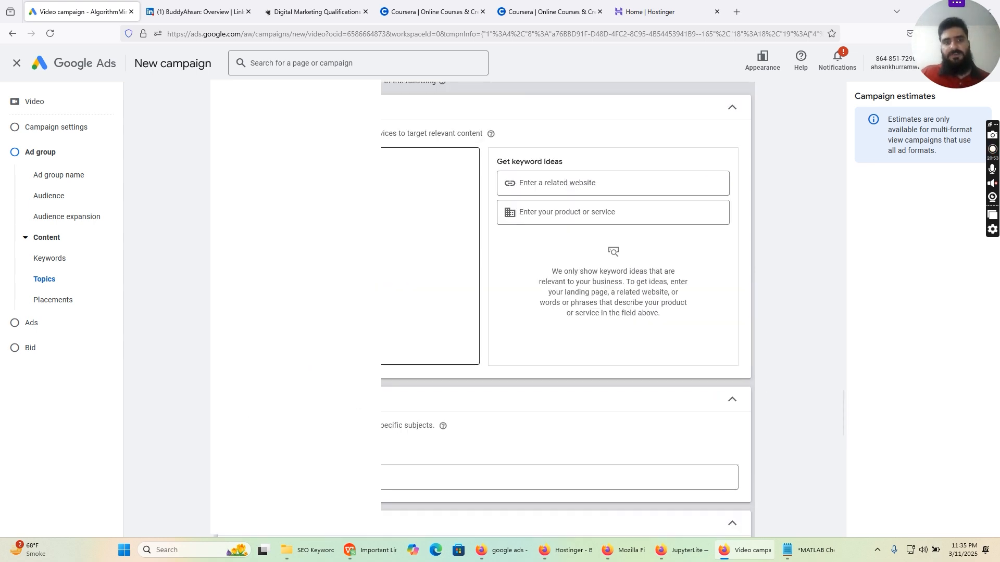
pyautogui.click(416, 309)
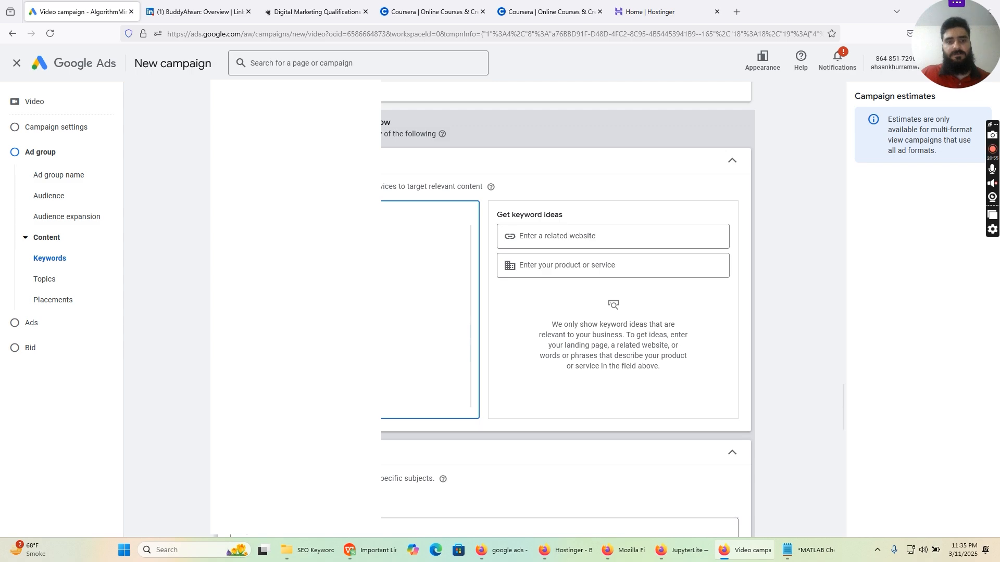
pyautogui.scroll(1, 417, 309)
pyautogui.scroll(-5, 567, 312)
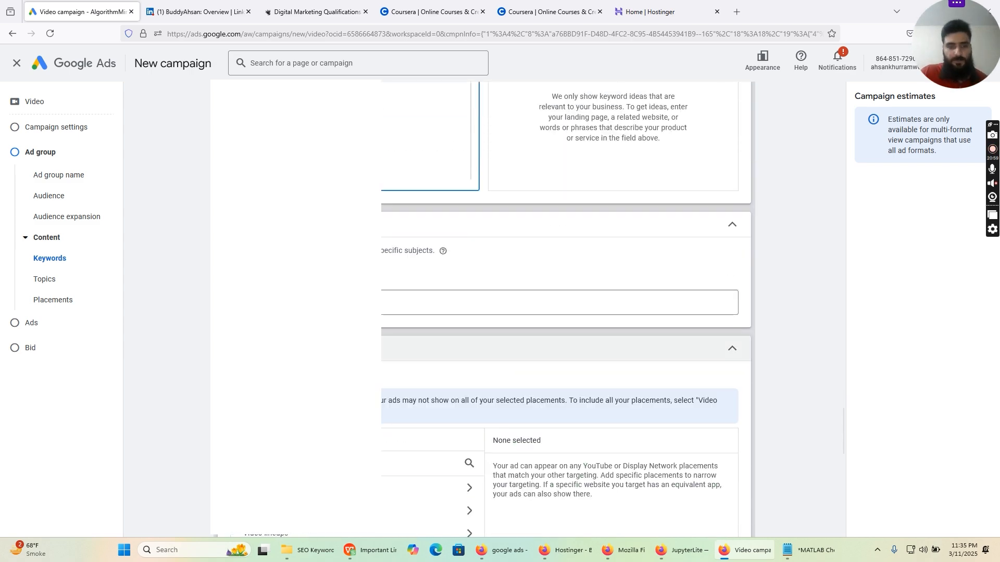
pyautogui.scroll(-3, 375, 339)
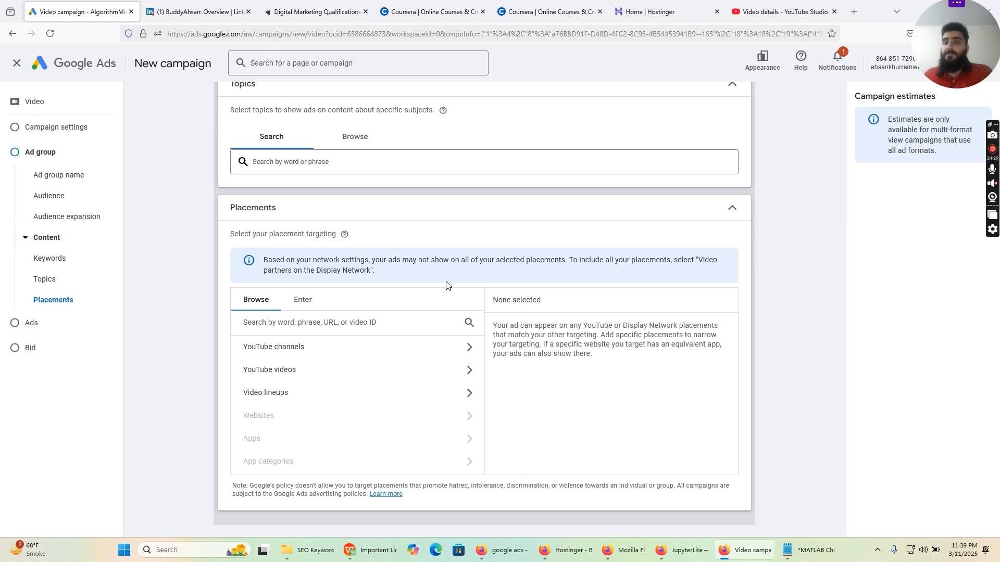
pyautogui.click(304, 352)
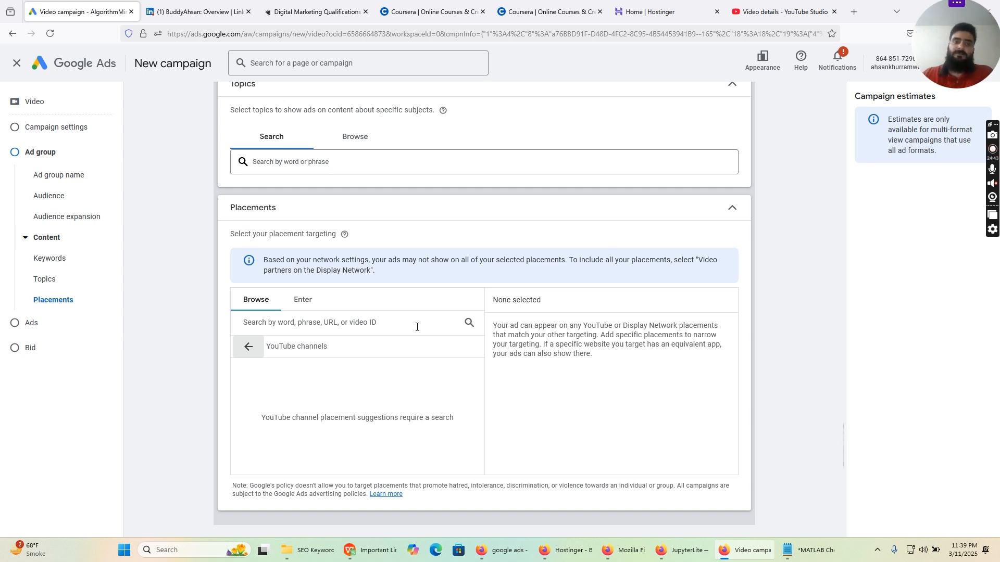
pyautogui.click(245, 344)
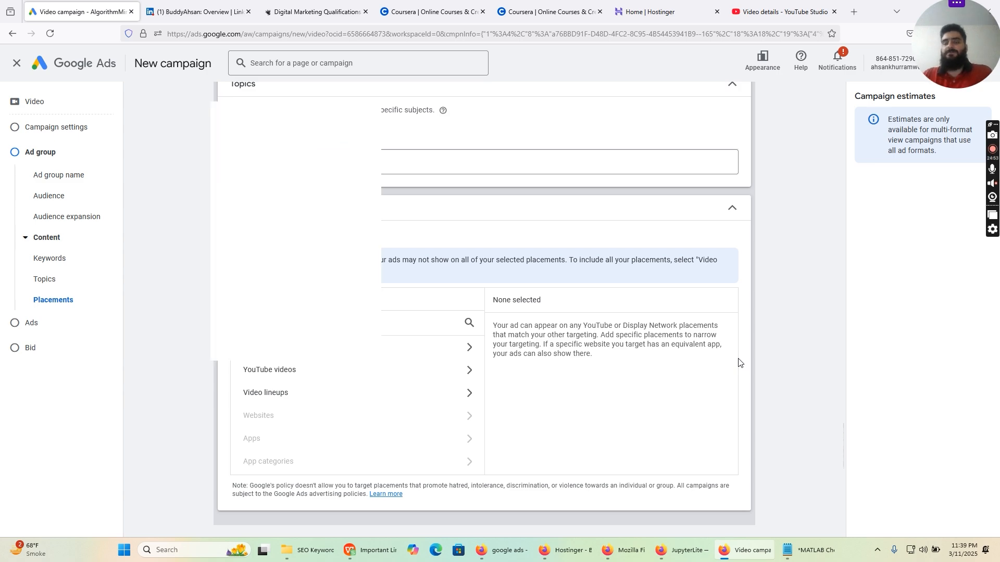
pyautogui.scroll(5, 732, 326)
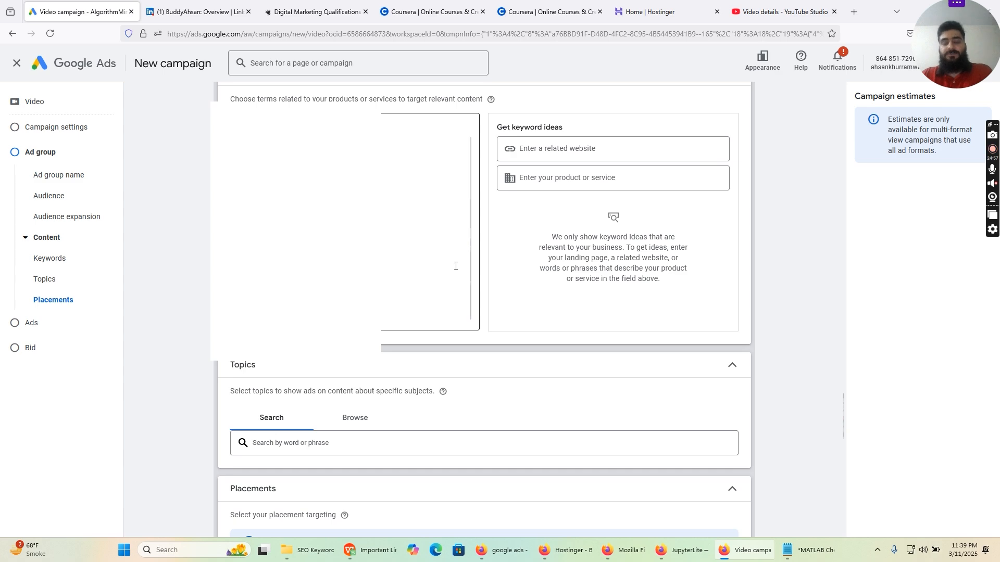
pyautogui.scroll(1, 735, 271)
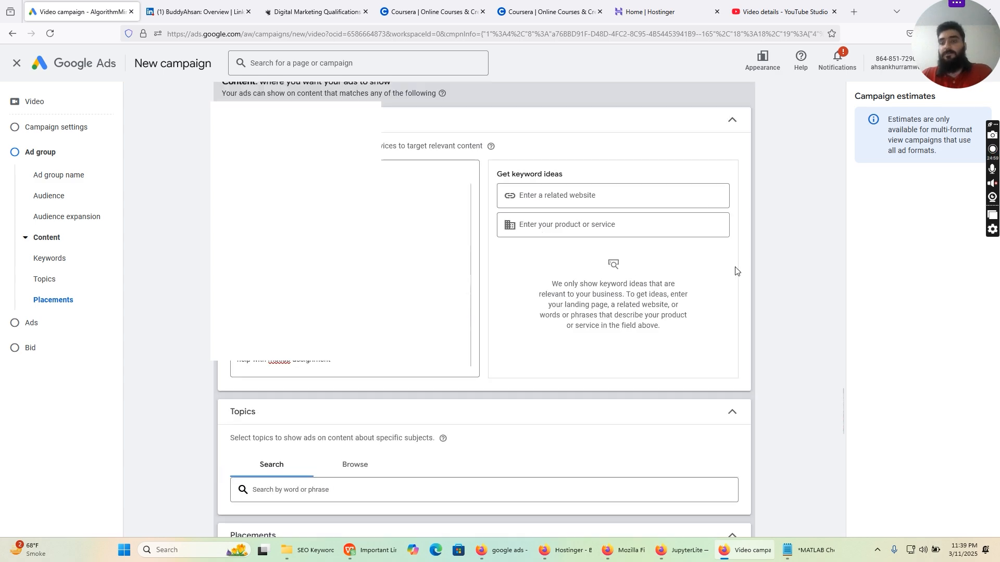
# Add the Algorithm Minds data science and machine learning video to the video ad using its copied YouTube URL.
pyautogui.scroll(-15, 772, 277)
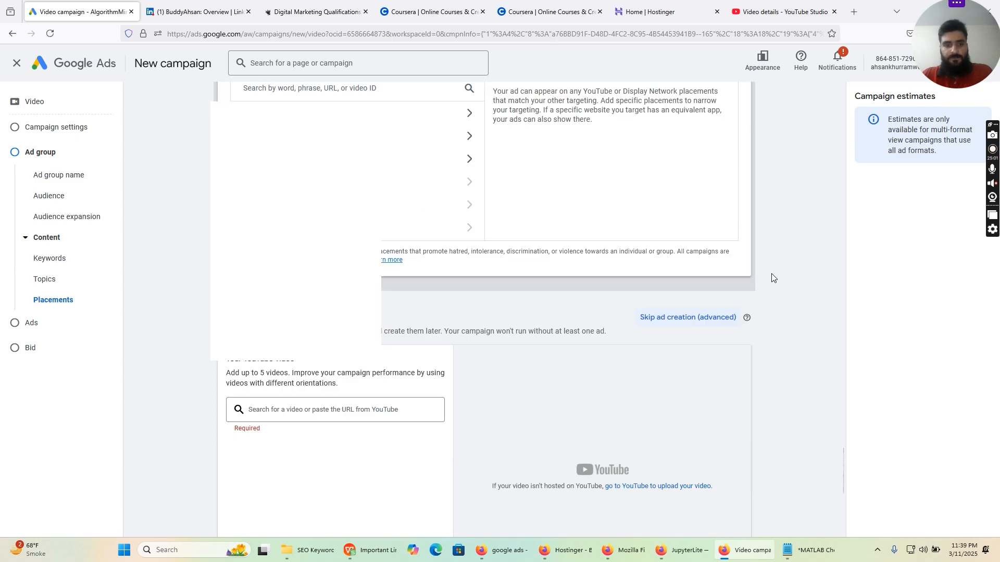
pyautogui.click(384, 312)
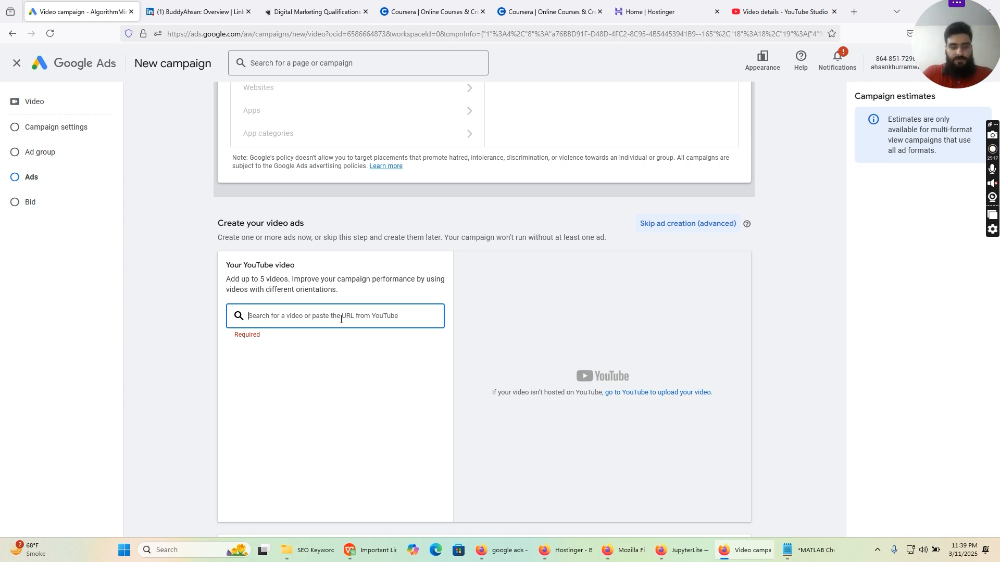
pyautogui.hotkey('ctrl', 'v')
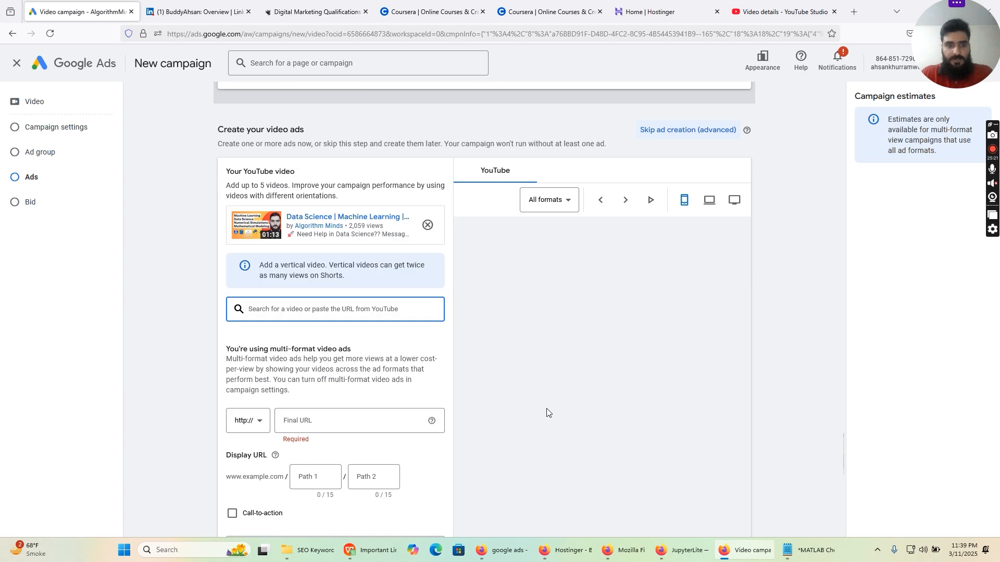
pyautogui.scroll(-2, 547, 412)
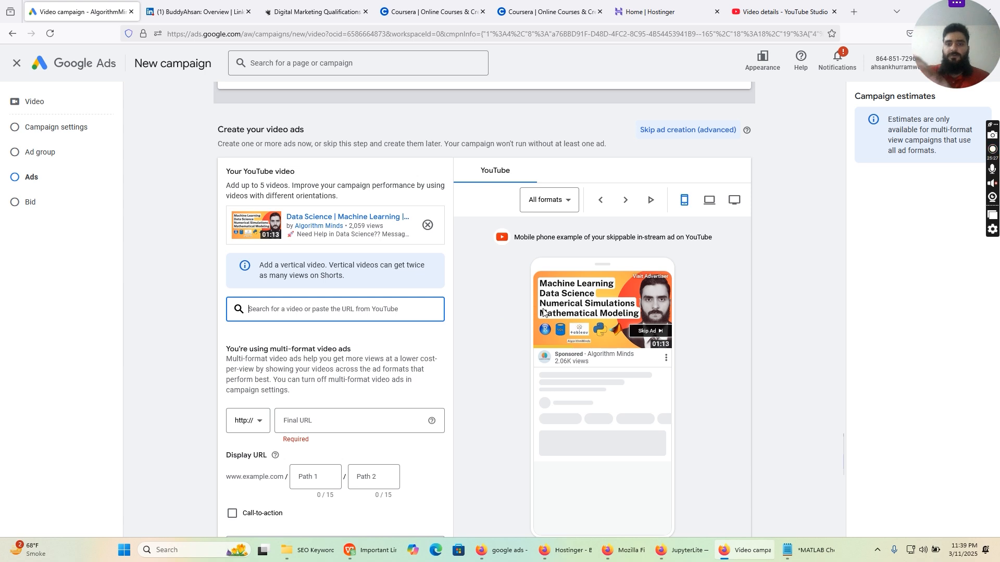
pyautogui.scroll(-1, 615, 352)
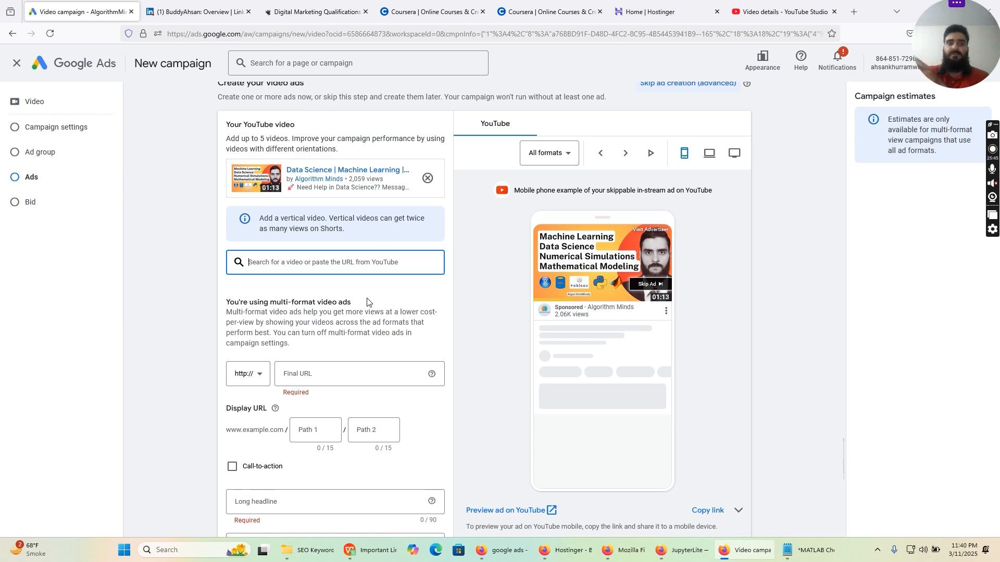
pyautogui.scroll(-2, 373, 291)
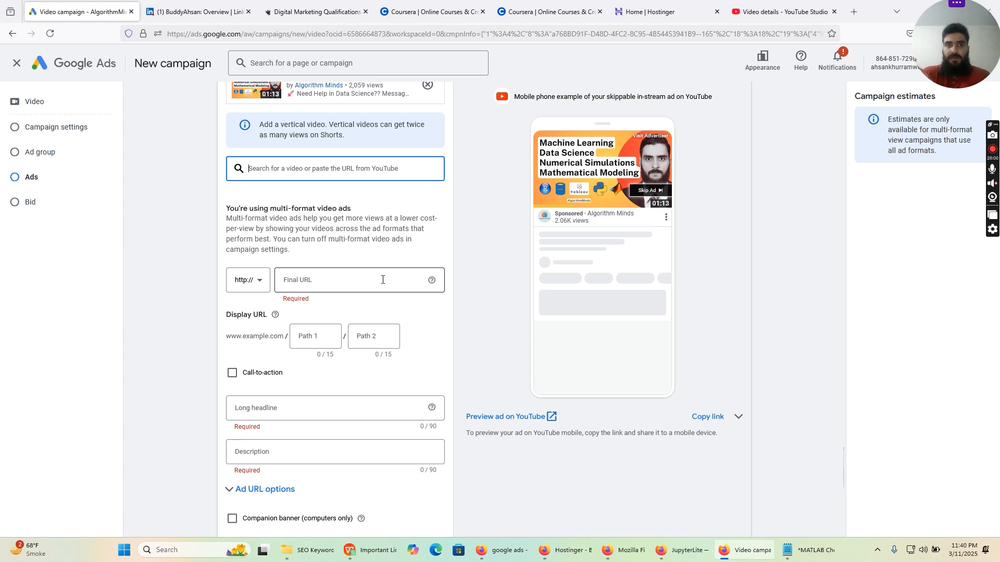
# Open the algorithmminds.com home page in a new browser tab and select its web address for copying.
pyautogui.click(853, 12)
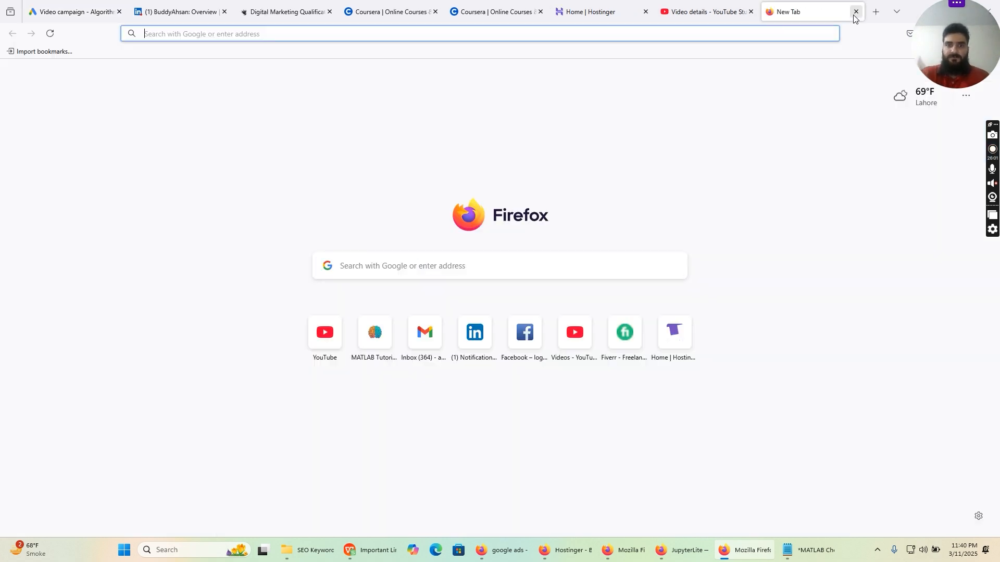
pyautogui.click(376, 333)
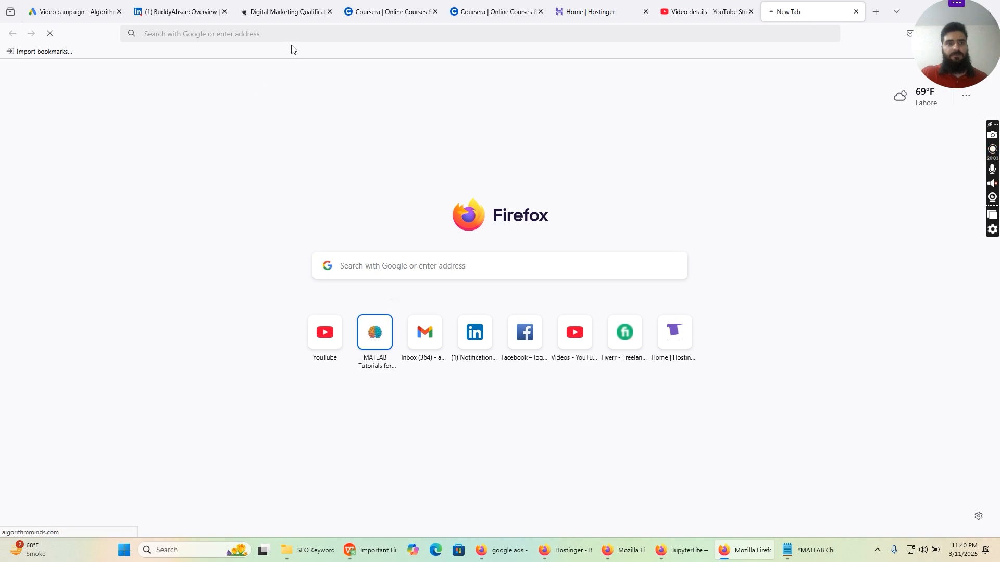
pyautogui.click(273, 34)
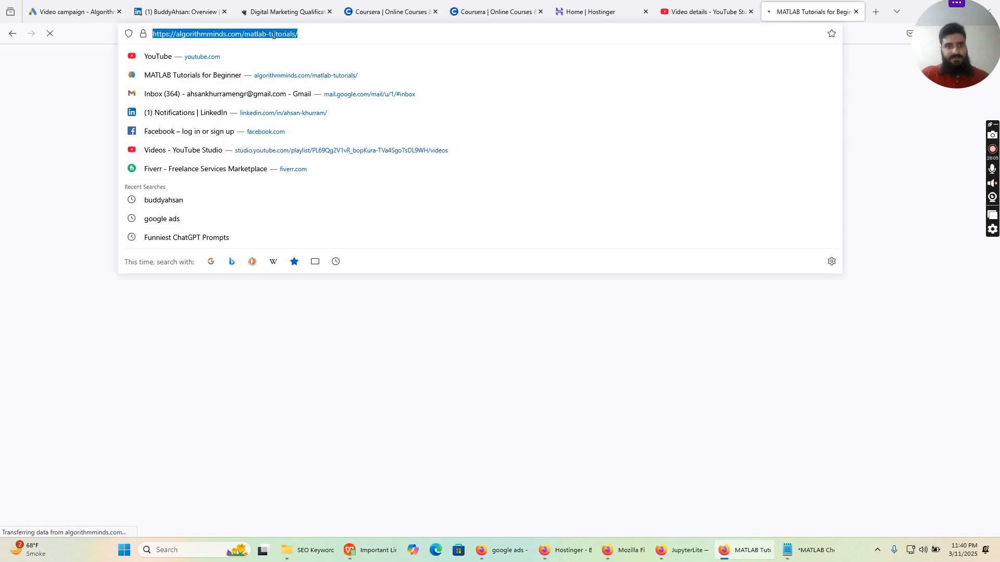
pyautogui.click(219, 37)
pyautogui.click(53, 89)
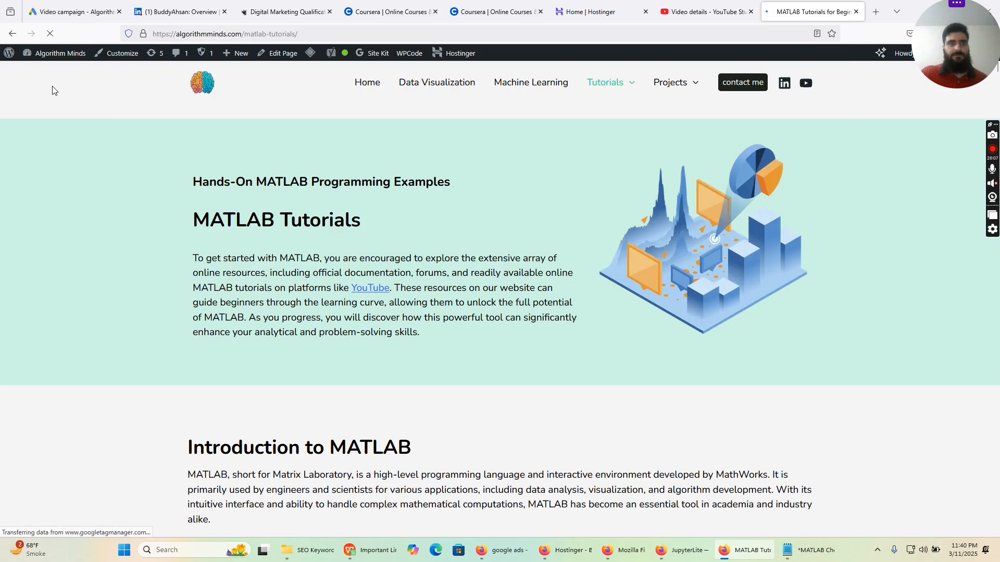
pyautogui.click(206, 85)
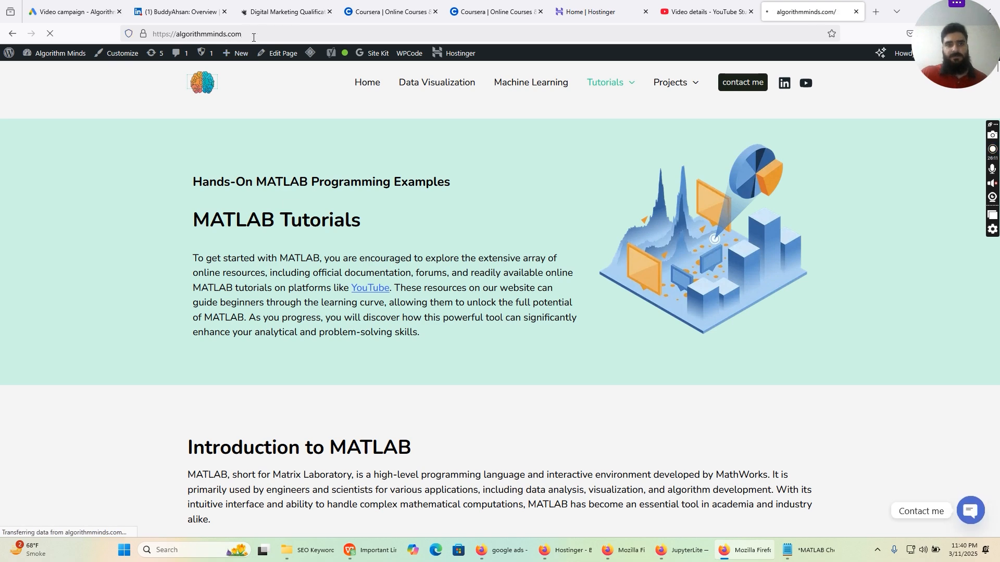
pyautogui.click(253, 36)
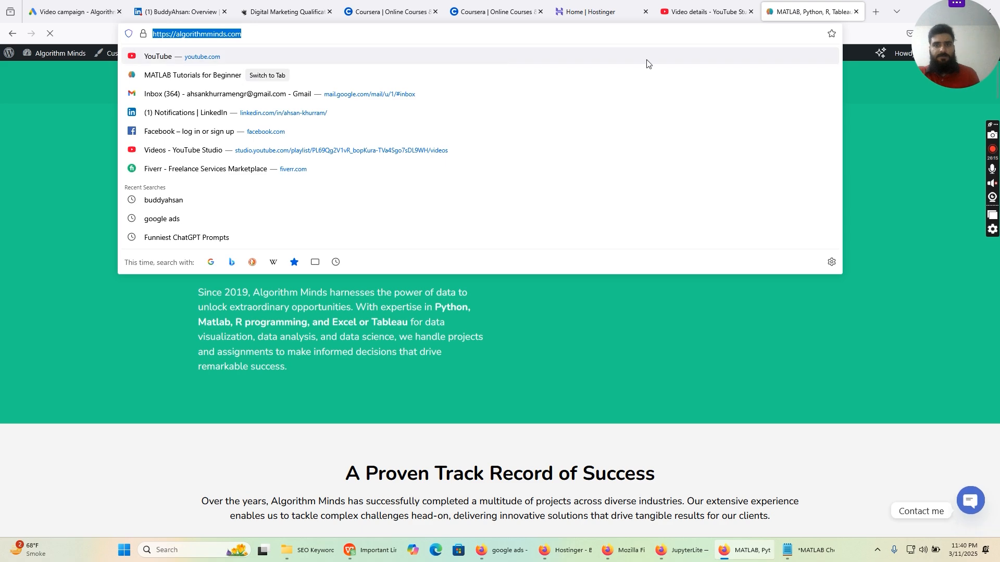
pyautogui.click(703, 16)
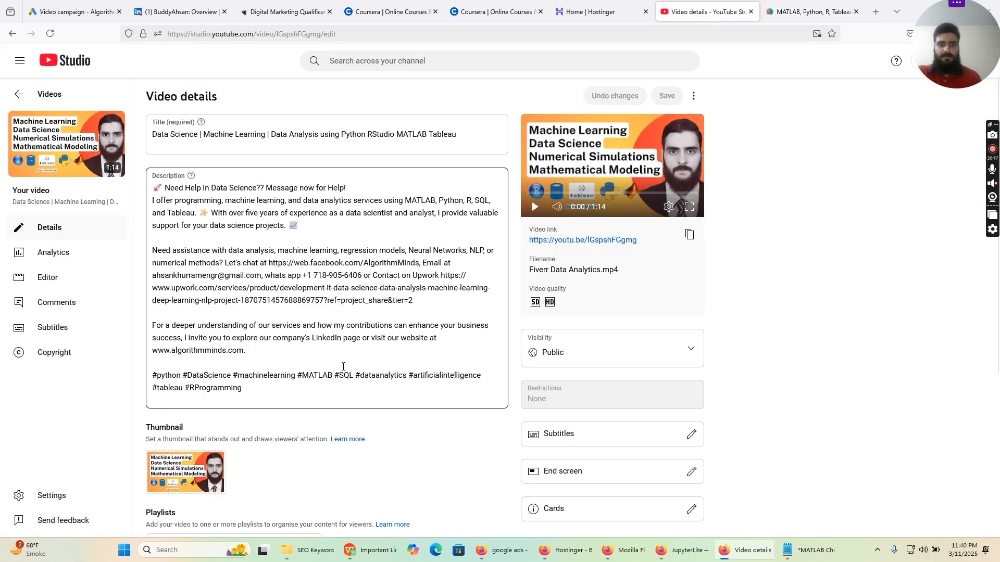
pyautogui.scroll(-4, 379, 294)
pyautogui.click(75, 11)
pyautogui.scroll(-2, 219, 265)
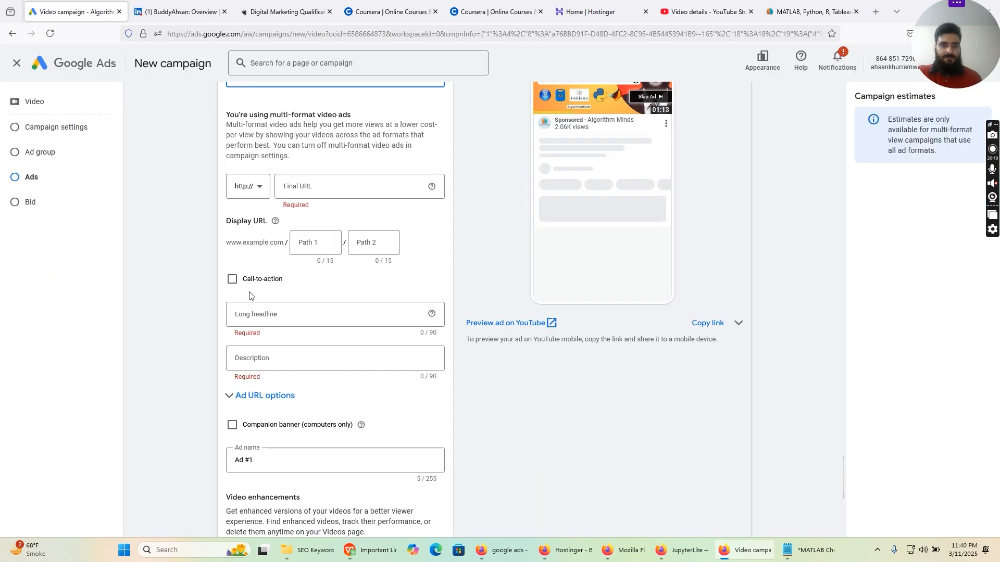
pyautogui.scroll(1, 291, 289)
pyautogui.click(314, 236)
pyautogui.write('algorithmminds.com/')
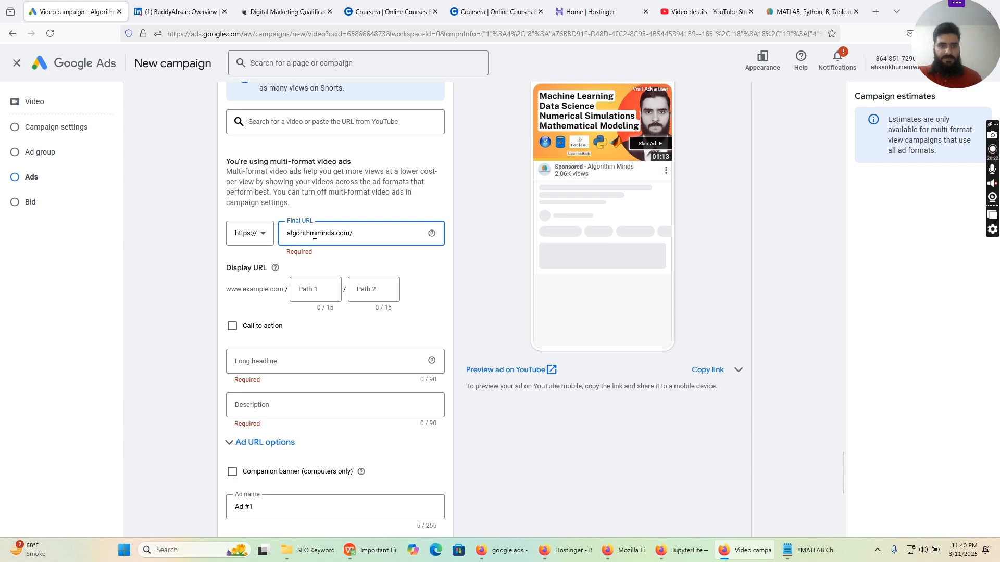
# Set the ad's display URL paths to Programming and Help.
pyautogui.click(323, 289)
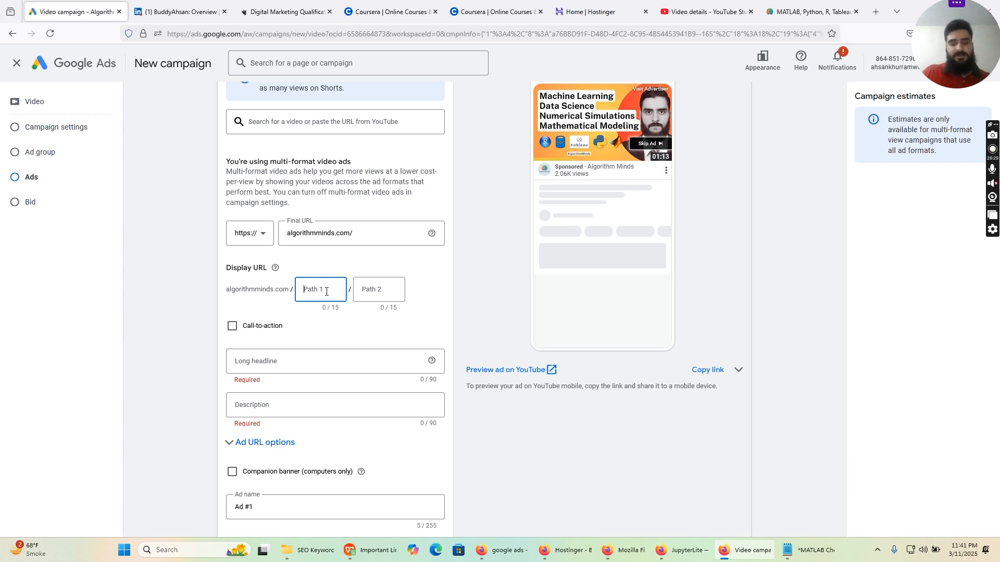
pyautogui.write('Pro')
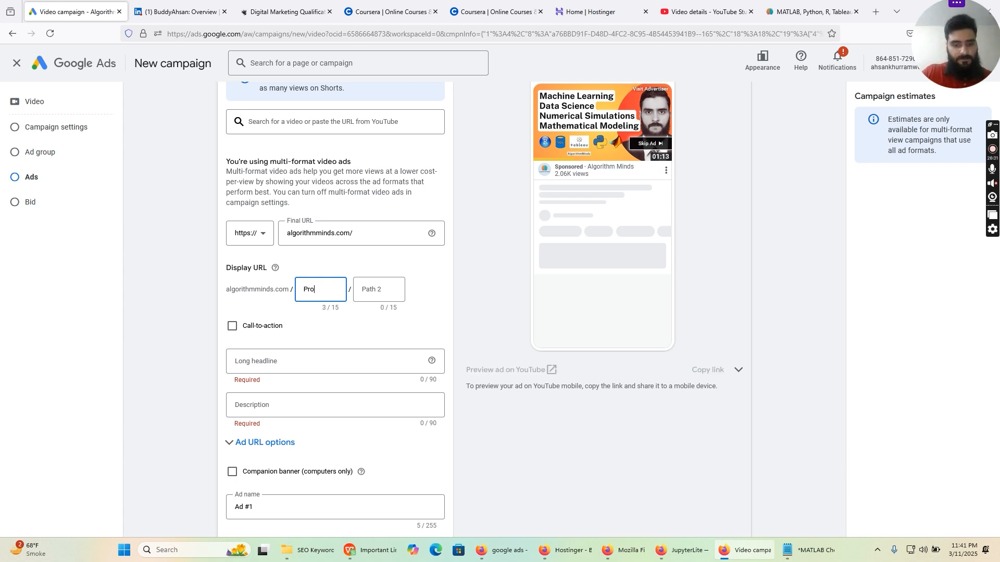
pyautogui.write('gramm')
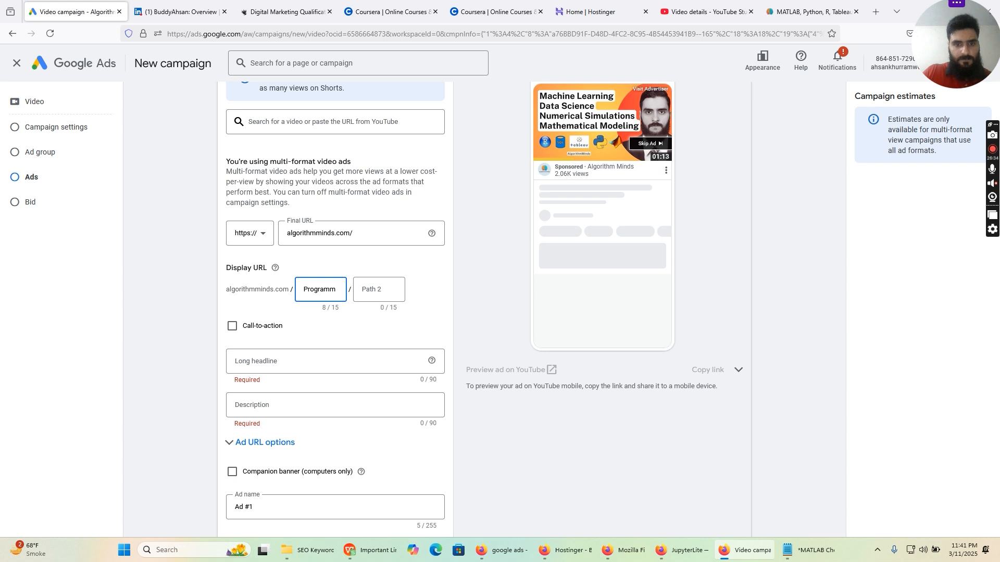
pyautogui.write('ing')
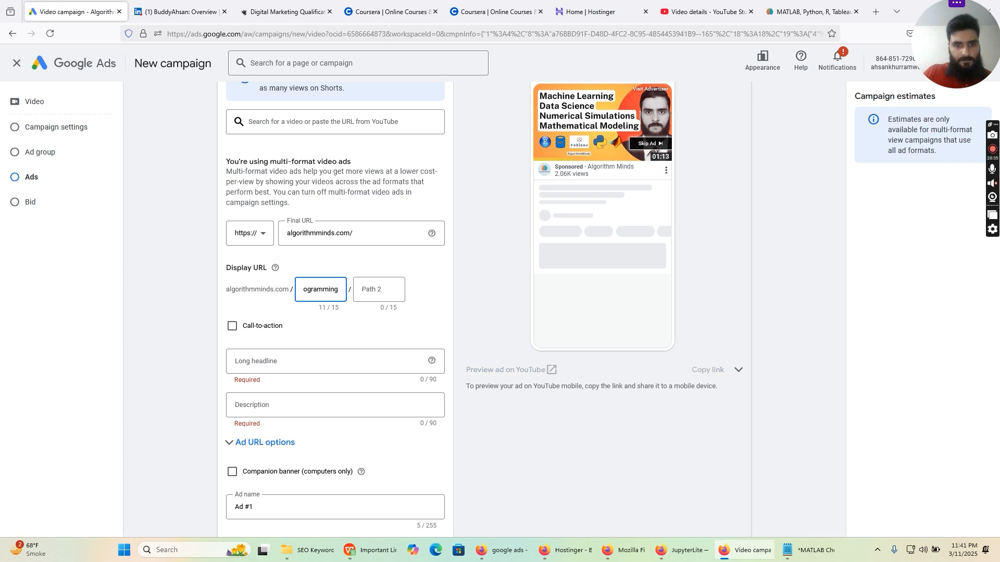
pyautogui.click(356, 297)
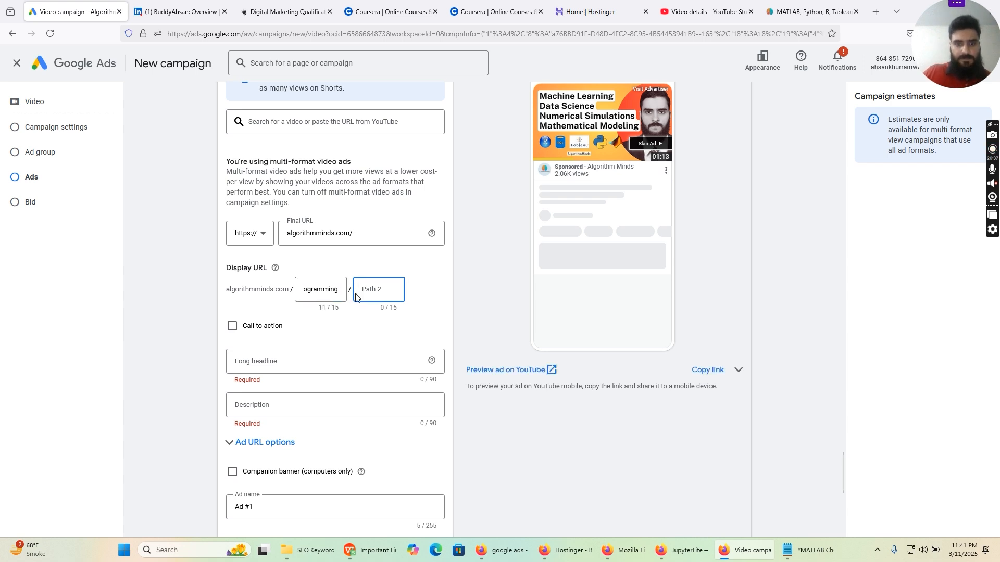
pyautogui.write('Help')
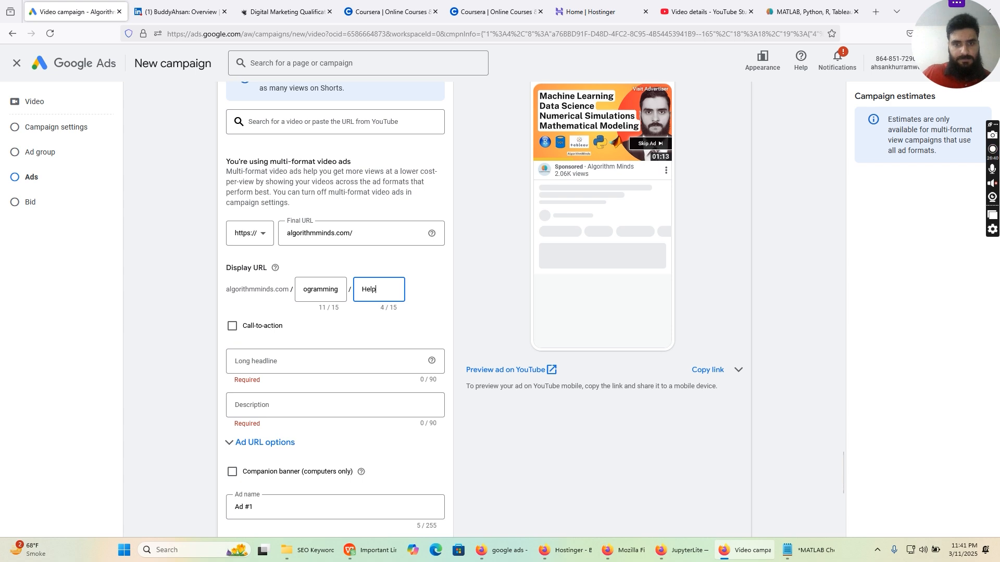
pyautogui.click(379, 358)
pyautogui.scroll(-1, 379, 358)
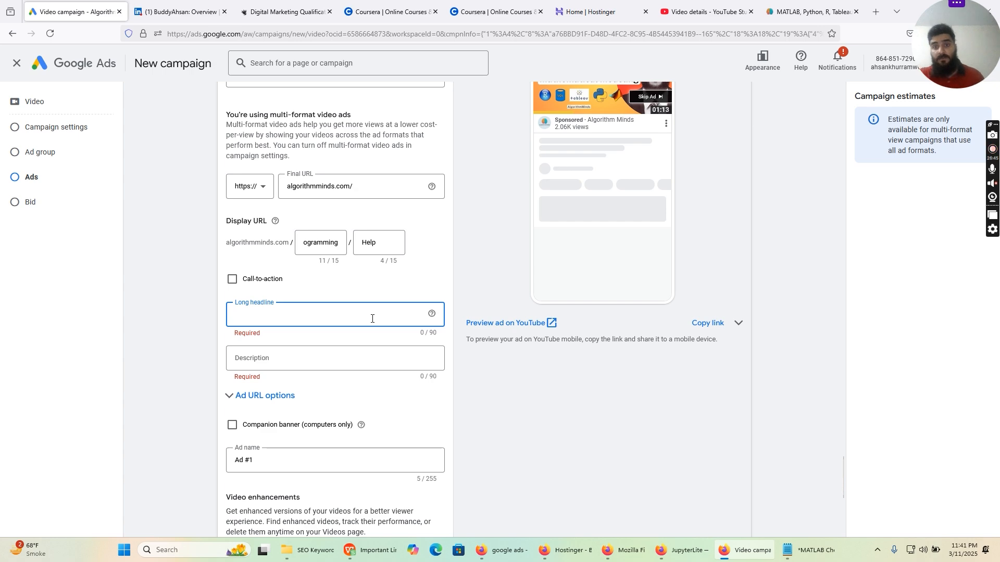
pyautogui.scroll(2, 436, 250)
pyautogui.scroll(-1, 452, 293)
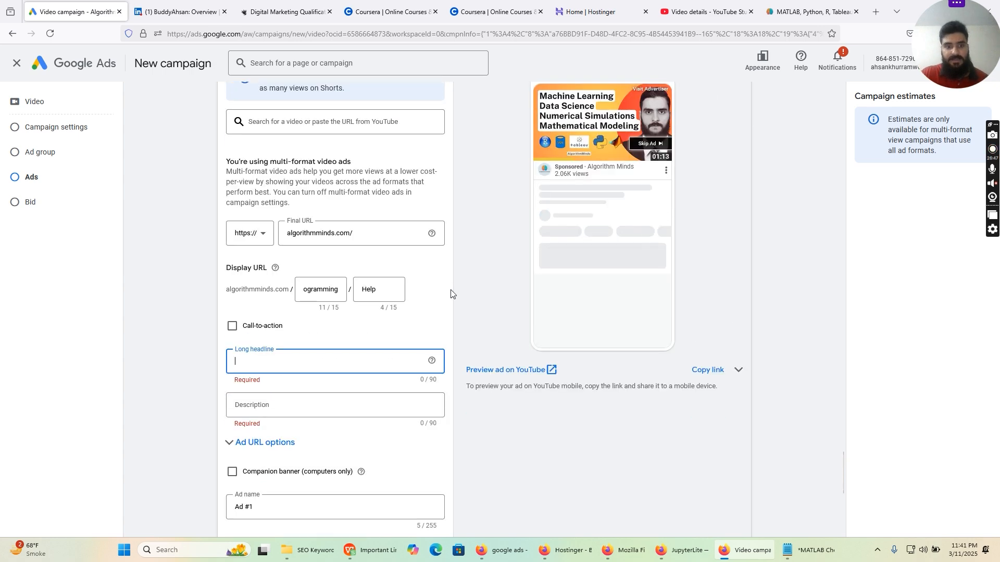
pyautogui.scroll(-1, 364, 400)
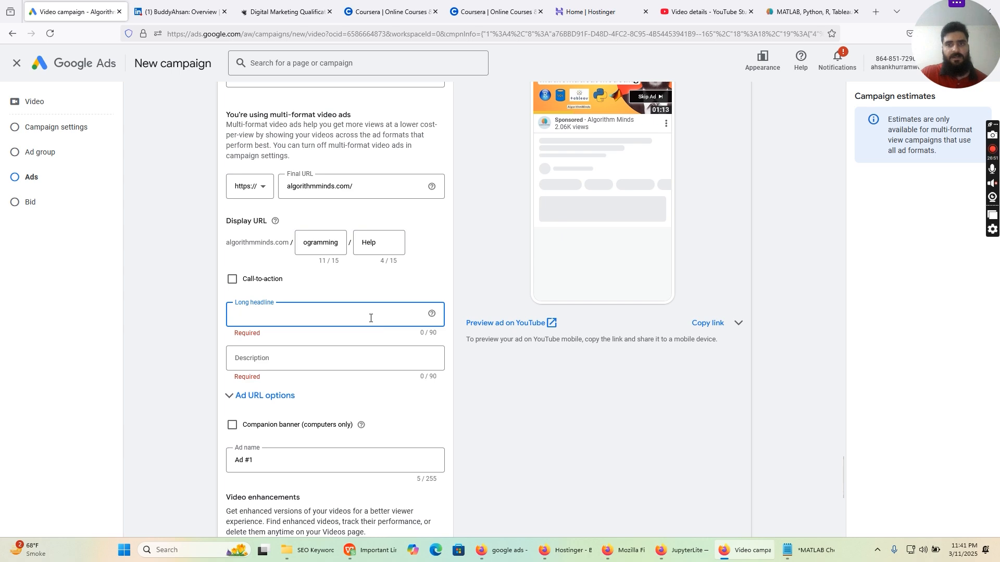
# Look through the algorithmminds.com home page, including its footer, for text that describes the programming services.
pyautogui.click(786, 21)
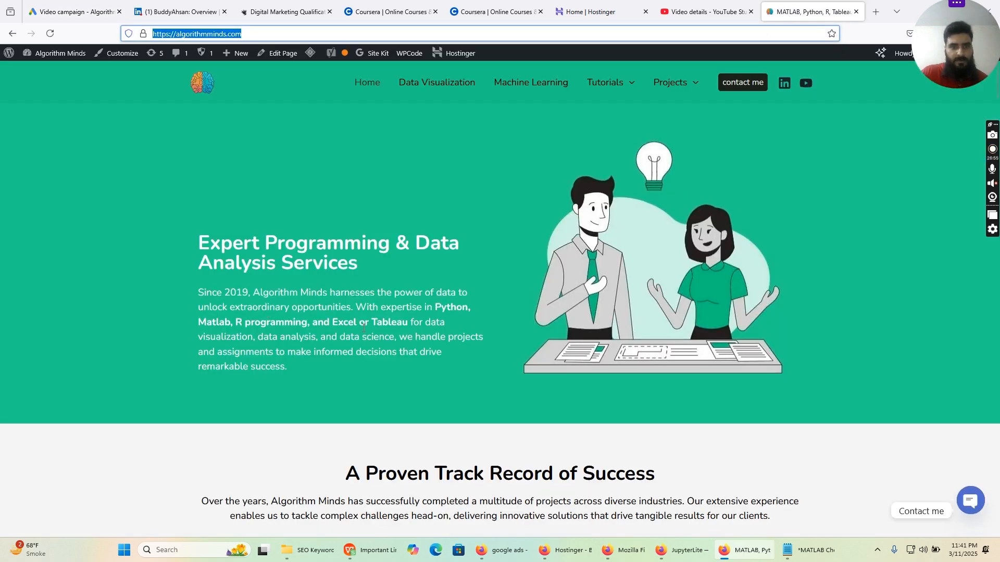
pyautogui.click(358, 308)
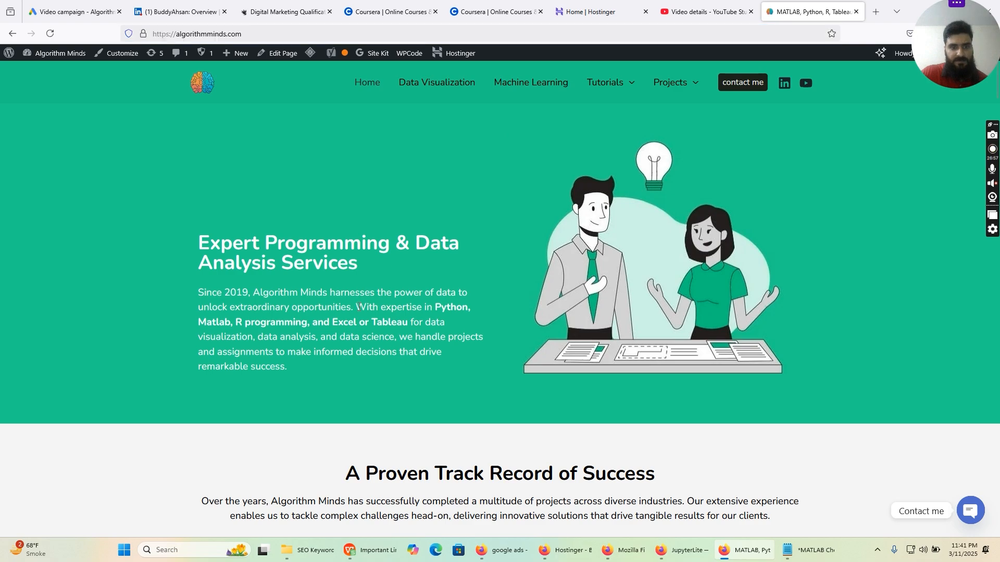
pyautogui.doubleClick(364, 307)
pyautogui.scroll(-15, 514, 309)
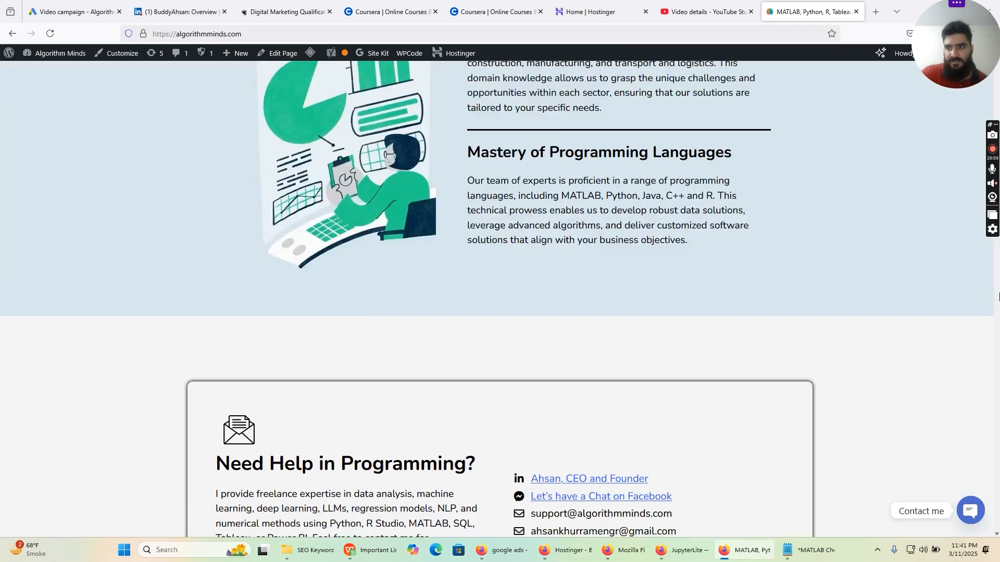
pyautogui.scroll(-20, 938, 343)
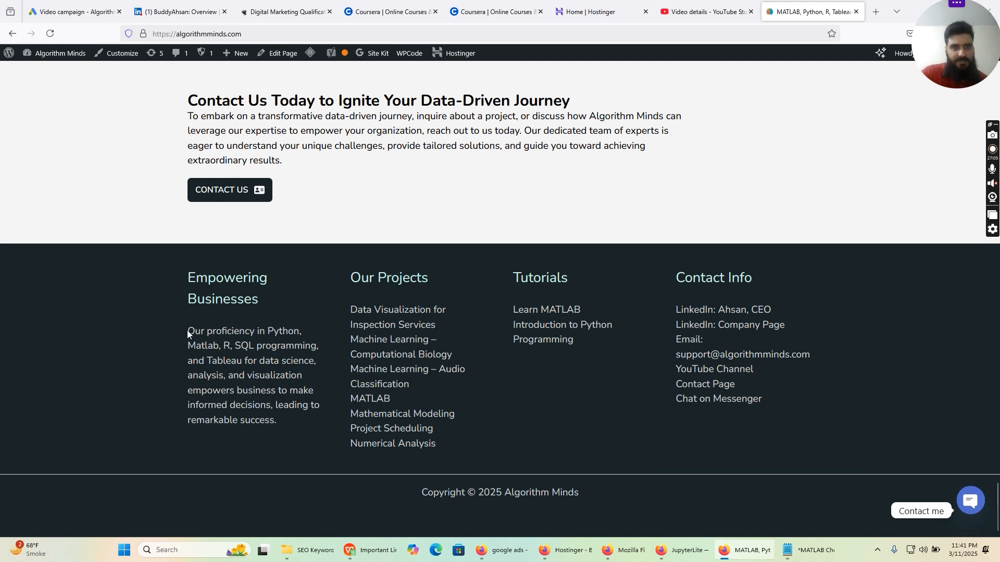
pyautogui.moveTo(186, 330); pyautogui.dragTo(275, 406)
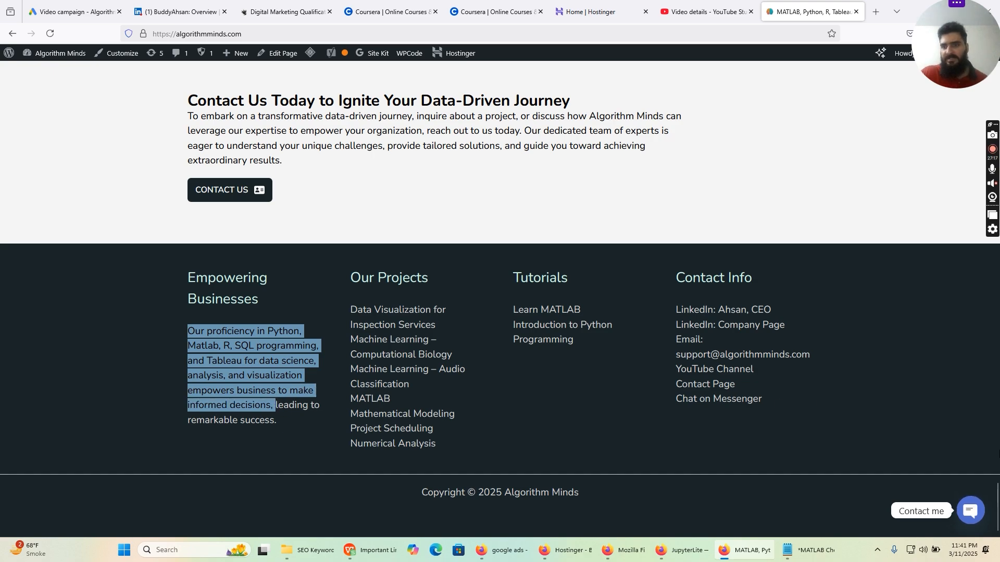
pyautogui.moveTo(997, 505); pyautogui.dragTo(997, 65)
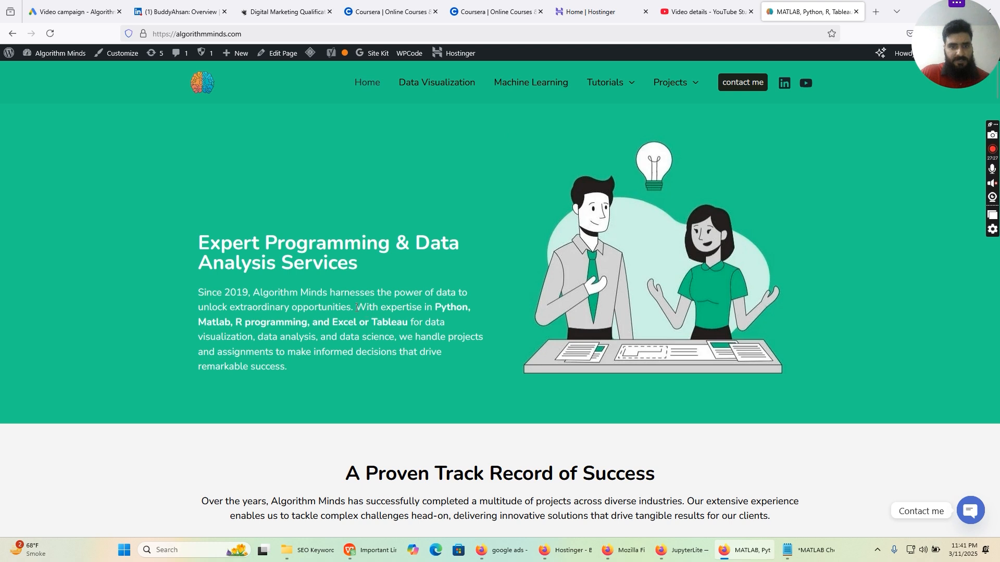
# Copy the home page sentence beginning "With expertise in Python, Matlab, R programming" into the video ad's description.
pyautogui.moveTo(356, 307); pyautogui.dragTo(291, 369)
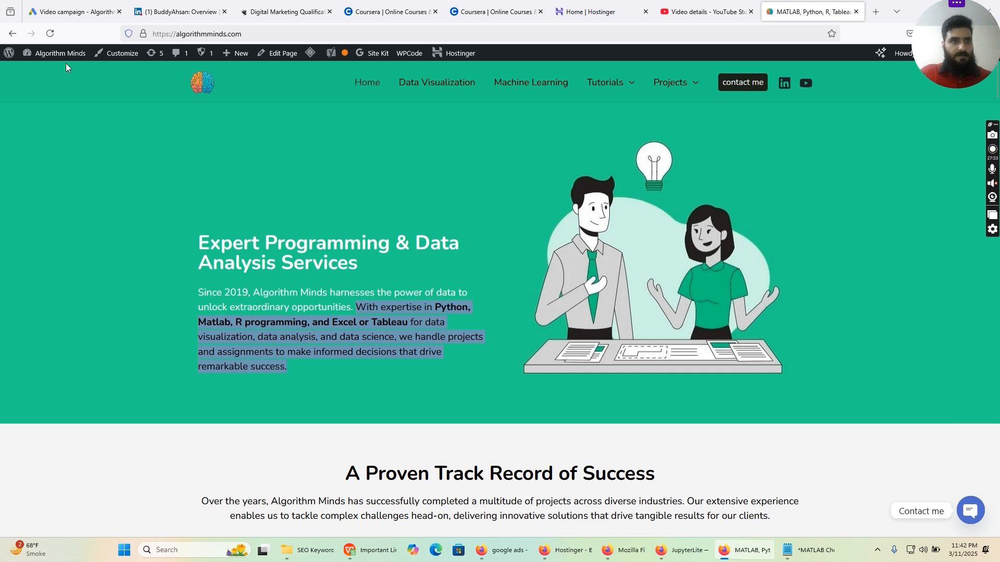
pyautogui.click(73, 11)
pyautogui.click(357, 367)
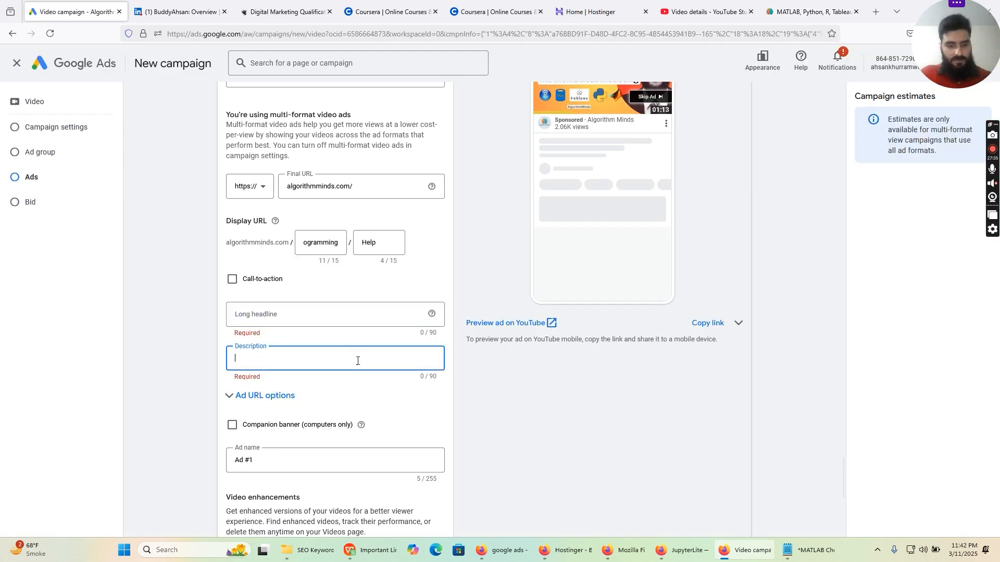
pyautogui.hotkey('ctrl', 'v')
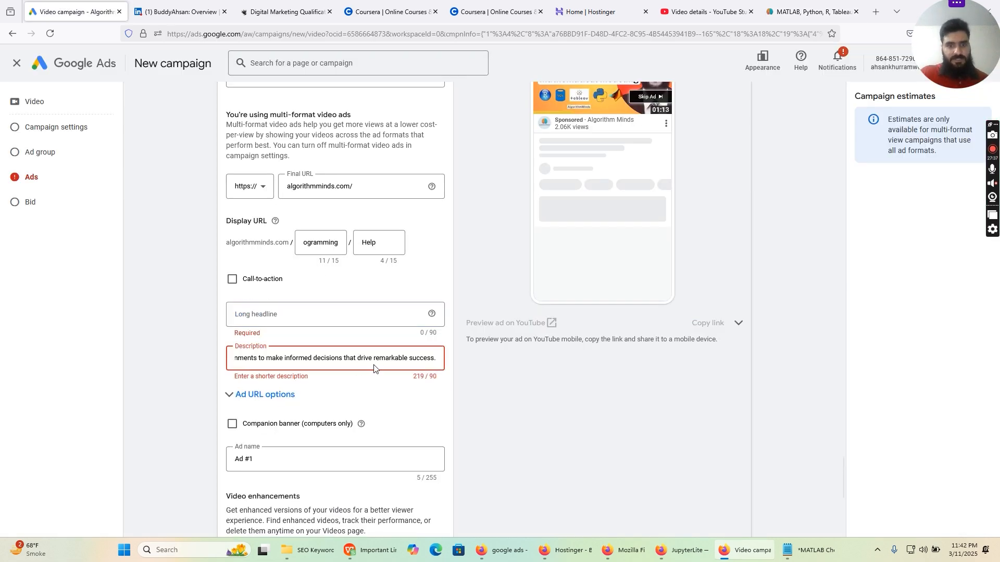
# Reword the beginning of the ad description to "Our expertise lies in Python, Matlab, R programming".
pyautogui.moveTo(379, 359); pyautogui.dragTo(188, 360)
pyautogui.click(328, 360)
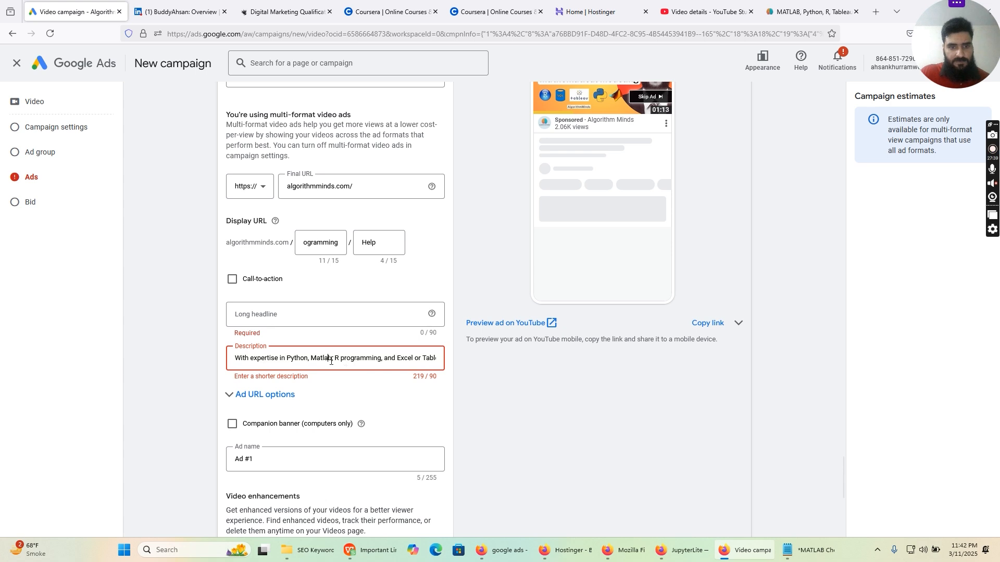
pyautogui.moveTo(387, 359); pyautogui.dragTo(160, 373)
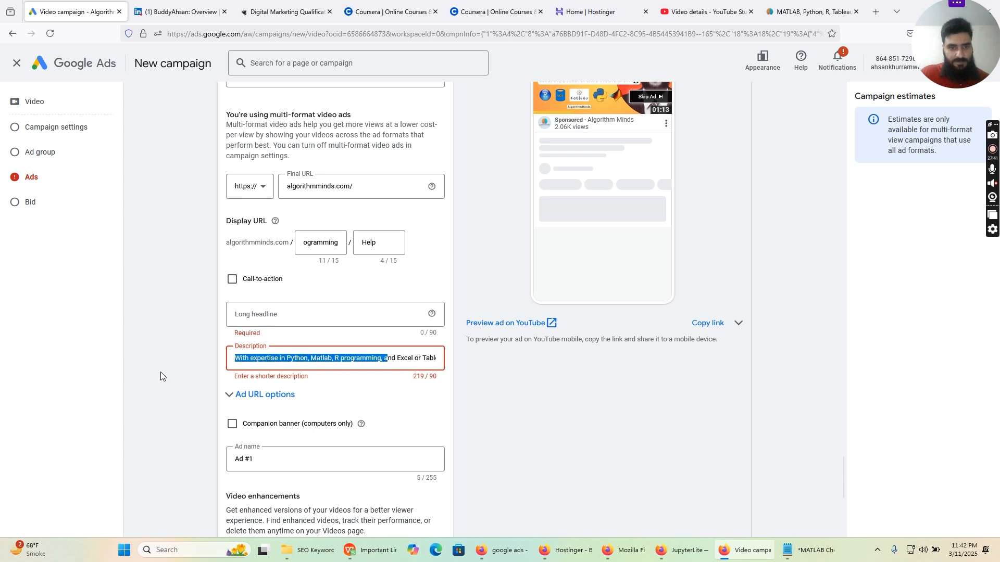
pyautogui.click(243, 360)
pyautogui.doubleClick(243, 360)
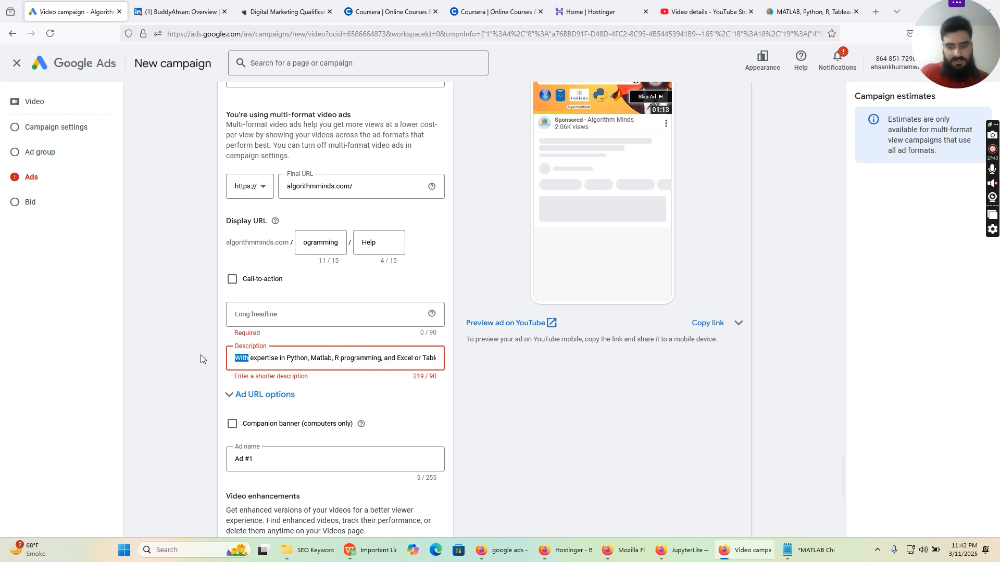
pyautogui.write('Our')
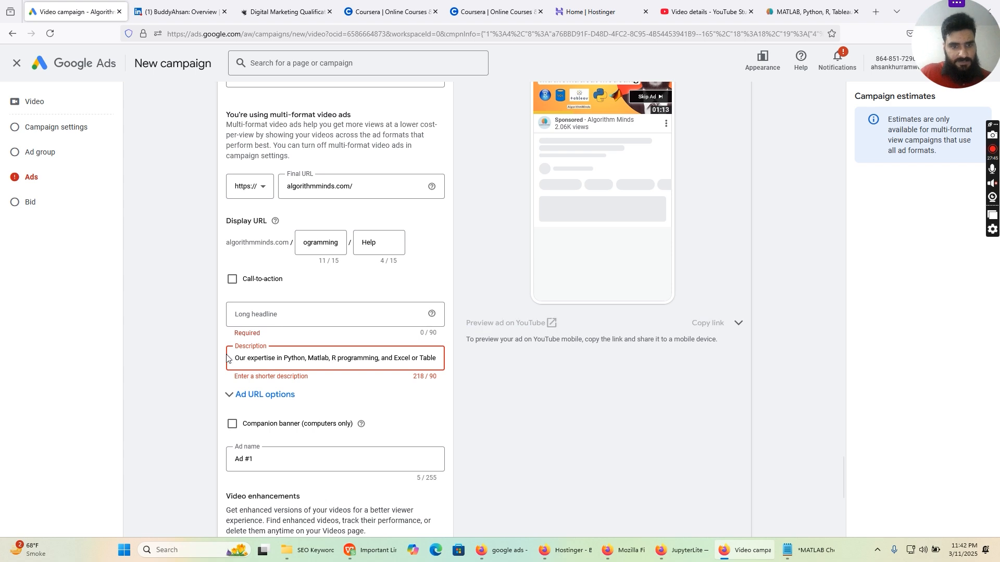
pyautogui.click(277, 358)
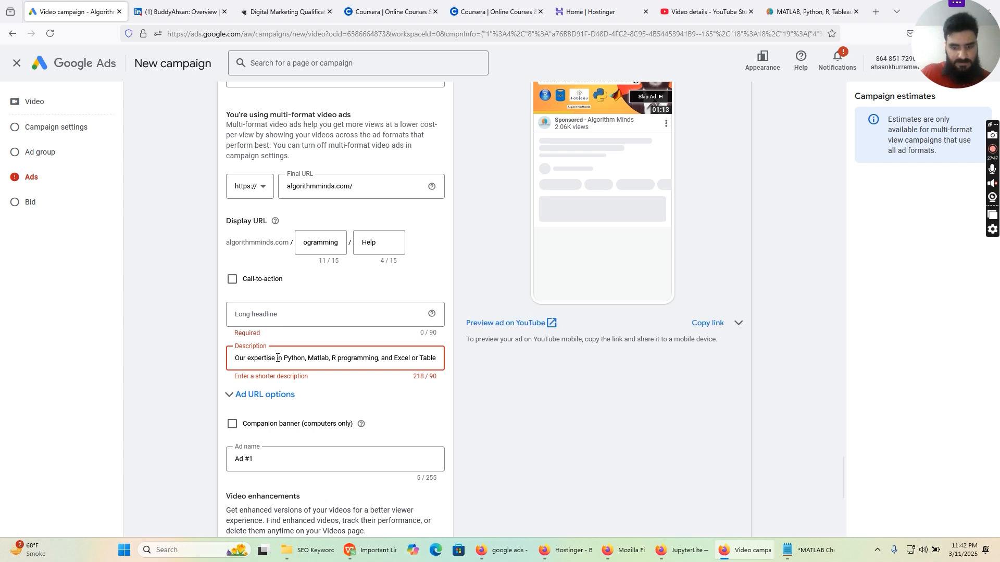
pyautogui.write('lies')
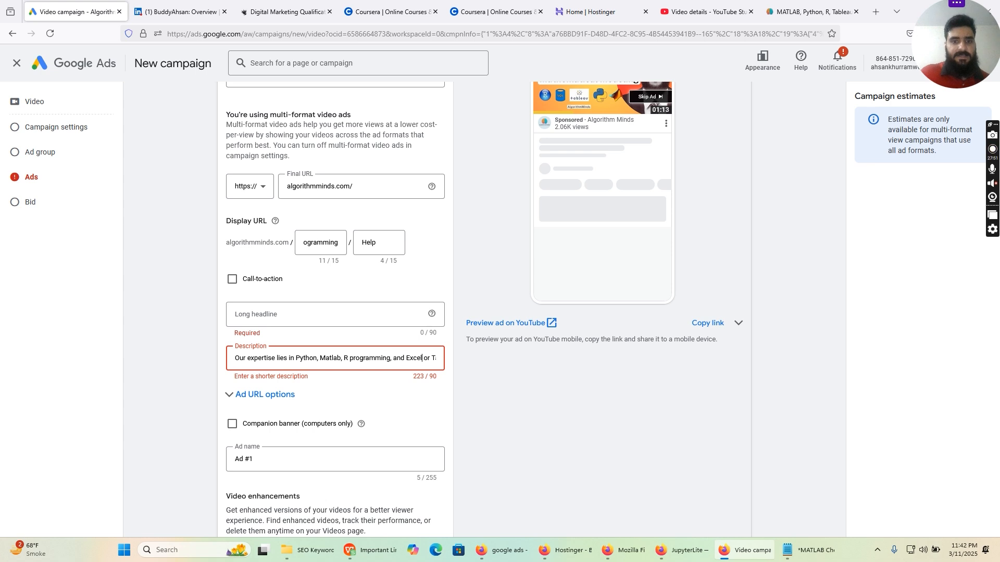
# Shorten the ad description by deleting everything after "and Excel or Tableau".
pyautogui.press('Right')
pyautogui.press('Right')
pyautogui.press('Right')
pyautogui.press('Right')
pyautogui.press('Right')
pyautogui.press('Right')
pyautogui.press('Right')
pyautogui.press('Right')
pyautogui.press('Right')
pyautogui.press('Right')
pyautogui.press('Right')
pyautogui.press('Right')
pyautogui.press('Right')
pyautogui.press('Right')
pyautogui.press('Right')
pyautogui.press('Right')
pyautogui.press('Right')
pyautogui.press('Right')
pyautogui.press('Right')
pyautogui.press('Right')
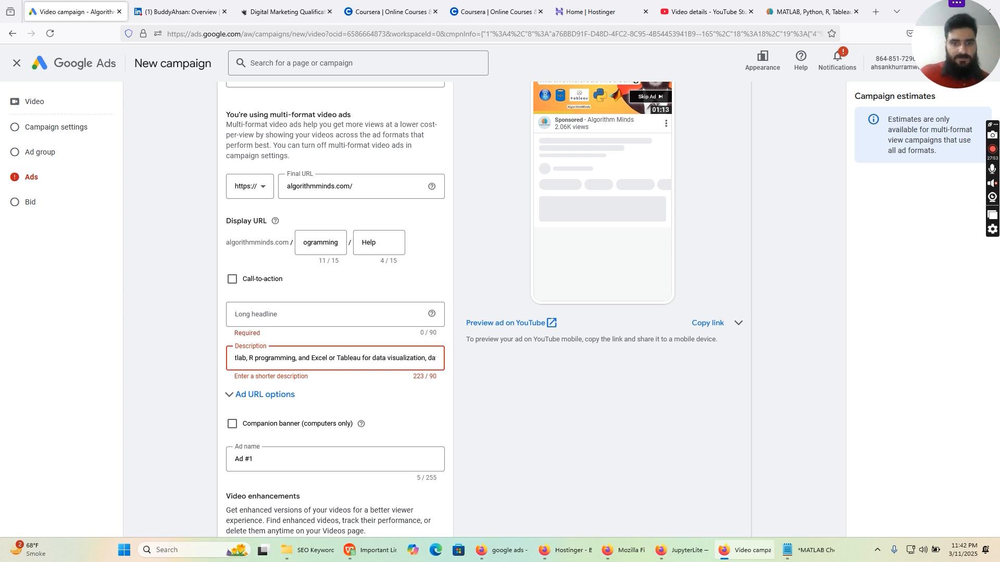
pyautogui.moveTo(429, 358); pyautogui.dragTo(488, 359)
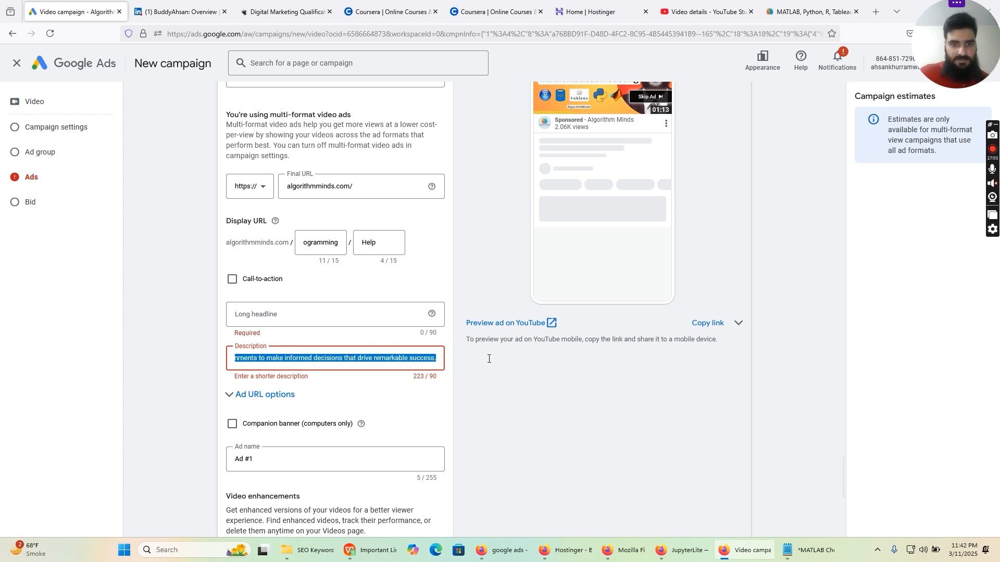
pyautogui.press('BackSpace')
pyautogui.press('BackSpace')
pyautogui.press('BackSpace')
pyautogui.press('BackSpace')
pyautogui.press('BackSpace')
pyautogui.press('BackSpace')
pyautogui.press('BackSpace')
pyautogui.press('BackSpace')
pyautogui.press('BackSpace')
pyautogui.press('BackSpace')
pyautogui.press('BackSpace')
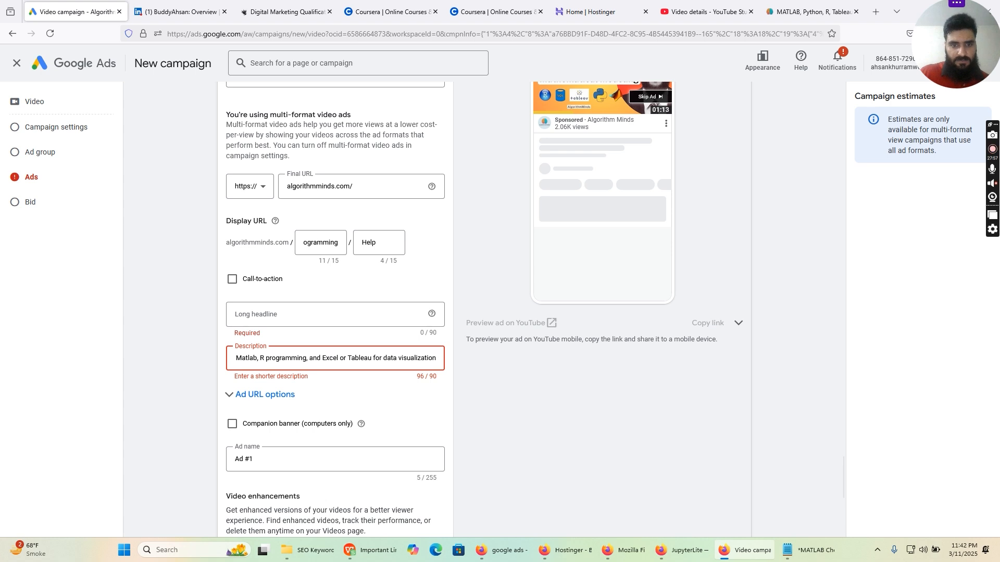
pyautogui.press('BackSpace')
pyautogui.press('BackSpace')
pyautogui.press('BackSpace')
pyautogui.press('BackSpace')
pyautogui.press('BackSpace')
pyautogui.press('BackSpace')
pyautogui.press('BackSpace')
pyautogui.press('BackSpace')
pyautogui.press('BackSpace')
pyautogui.press('BackSpace')
pyautogui.press('BackSpace')
pyautogui.press('BackSpace')
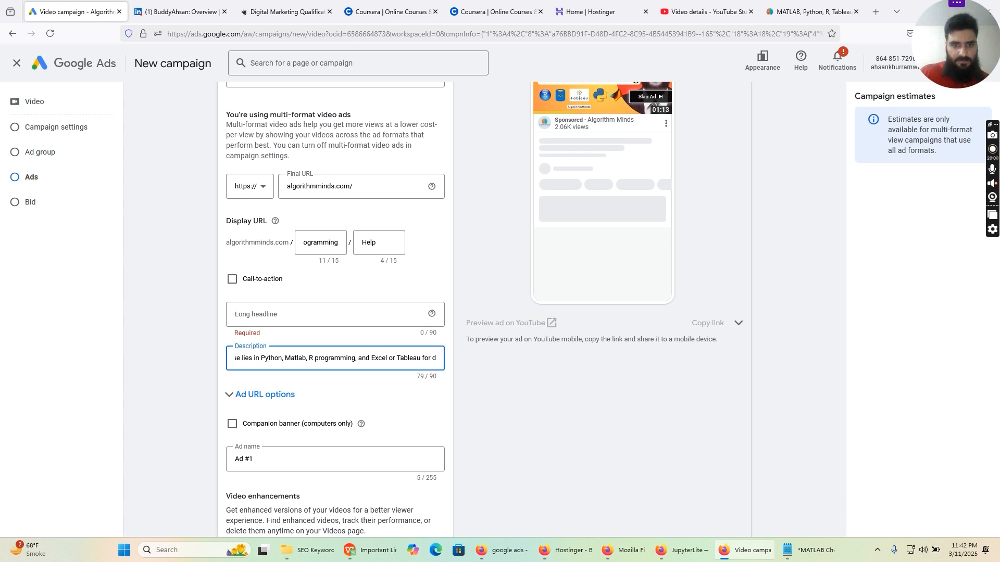
pyautogui.press('BackSpace')
pyautogui.press('BackSpace')
pyautogui.press('BackSpace')
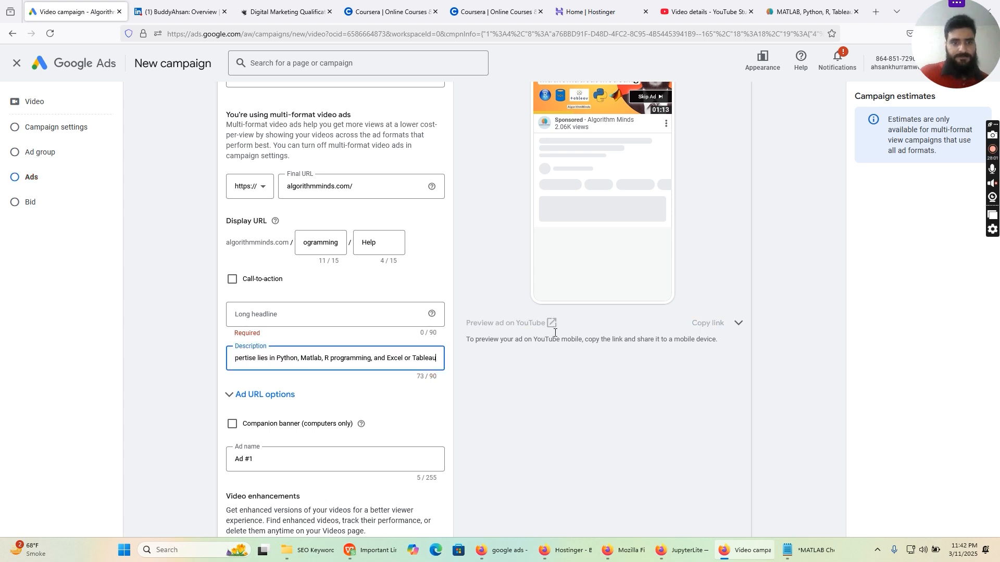
# Enter "Online Programming Help" as the ad's long headline.
pyautogui.click(376, 314)
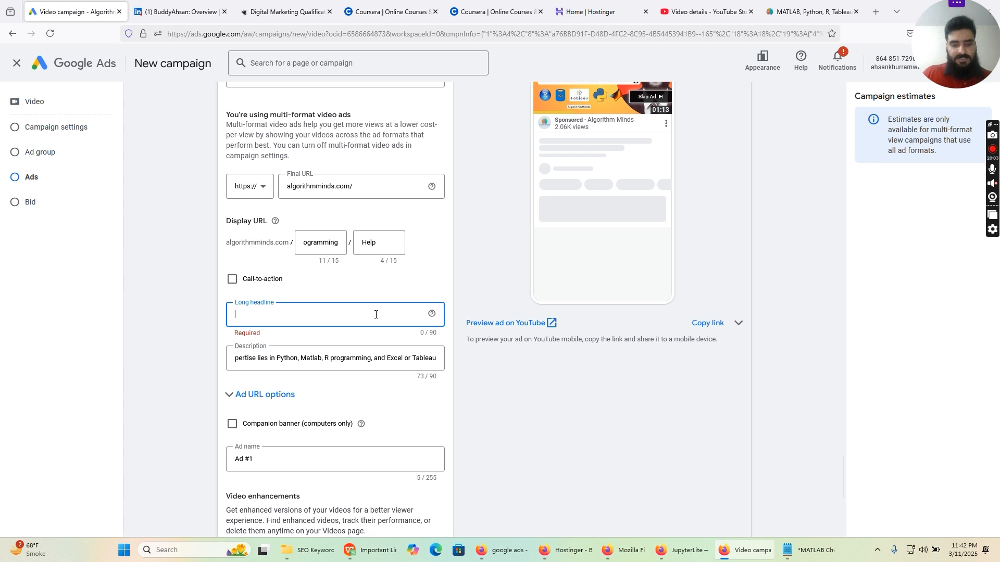
pyautogui.write('Online')
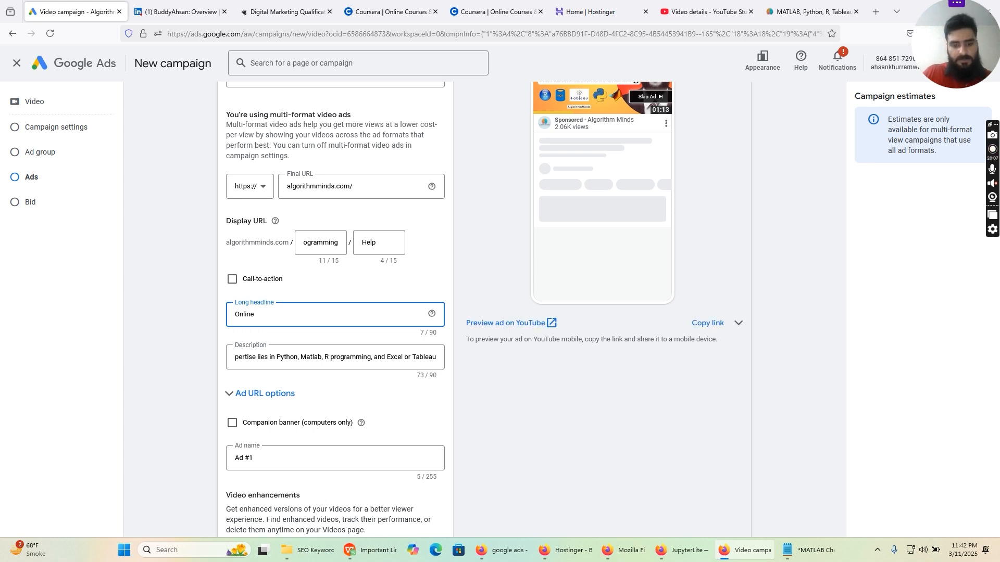
pyautogui.write(' Progra')
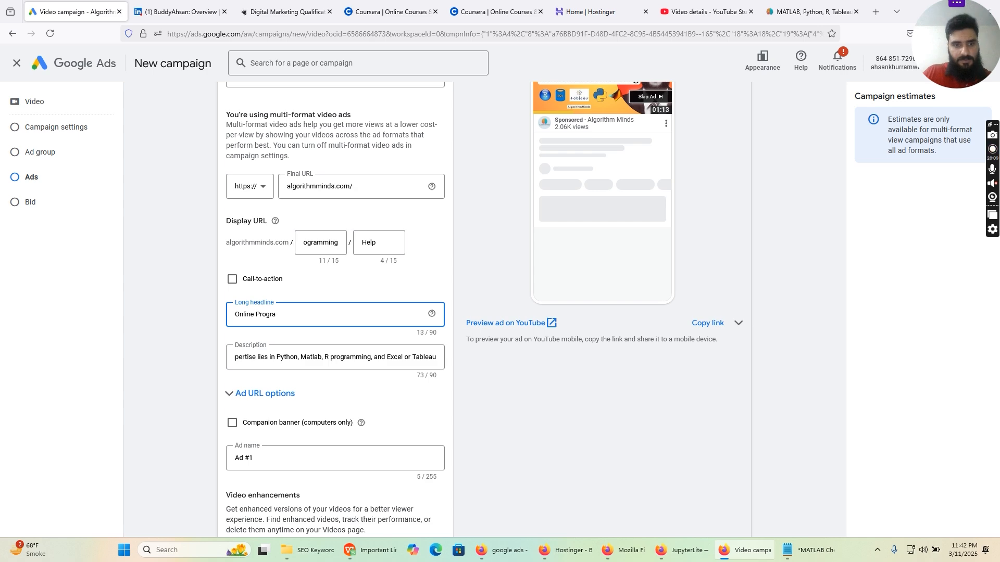
pyautogui.write('mming ')
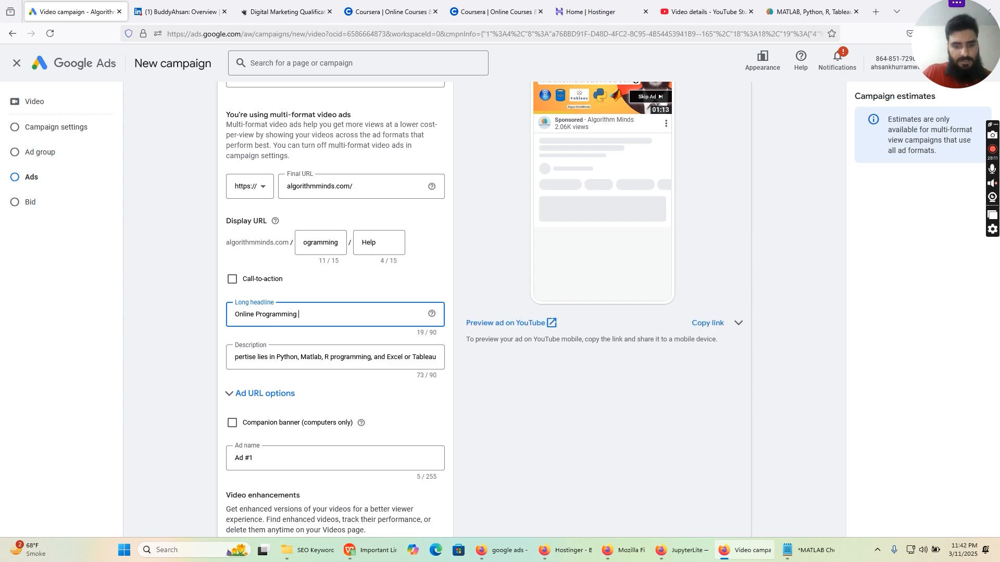
pyautogui.write('Help')
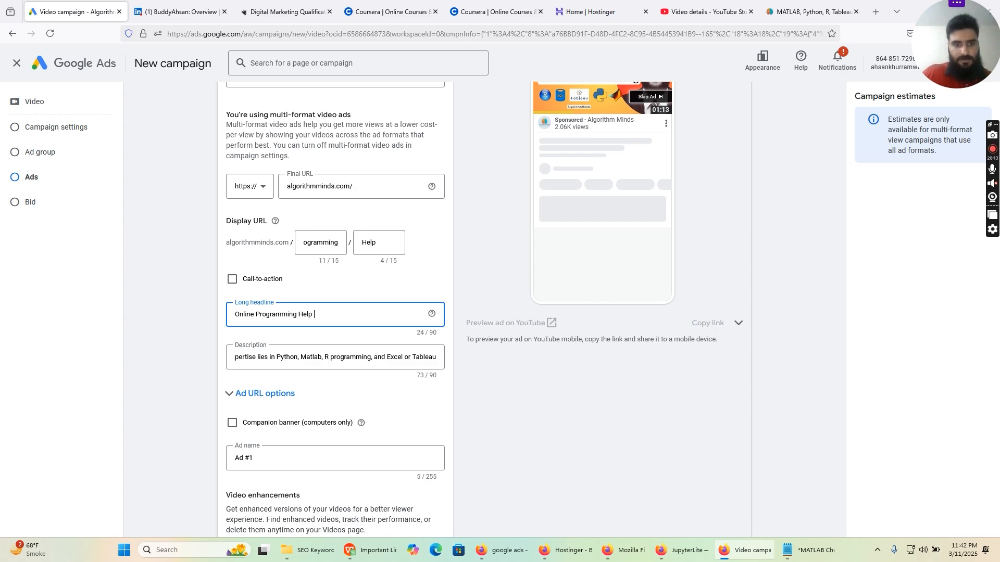
pyautogui.scroll(2, 323, 336)
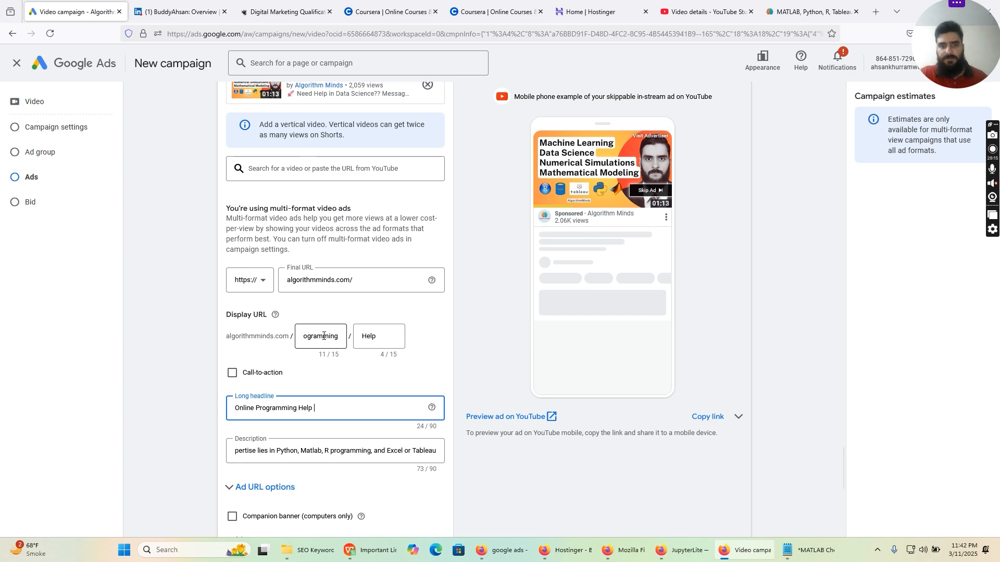
# Set the ad group's target CPV bid to PKR 2.
pyautogui.scroll(-3, 323, 335)
pyautogui.scroll(-5, 333, 338)
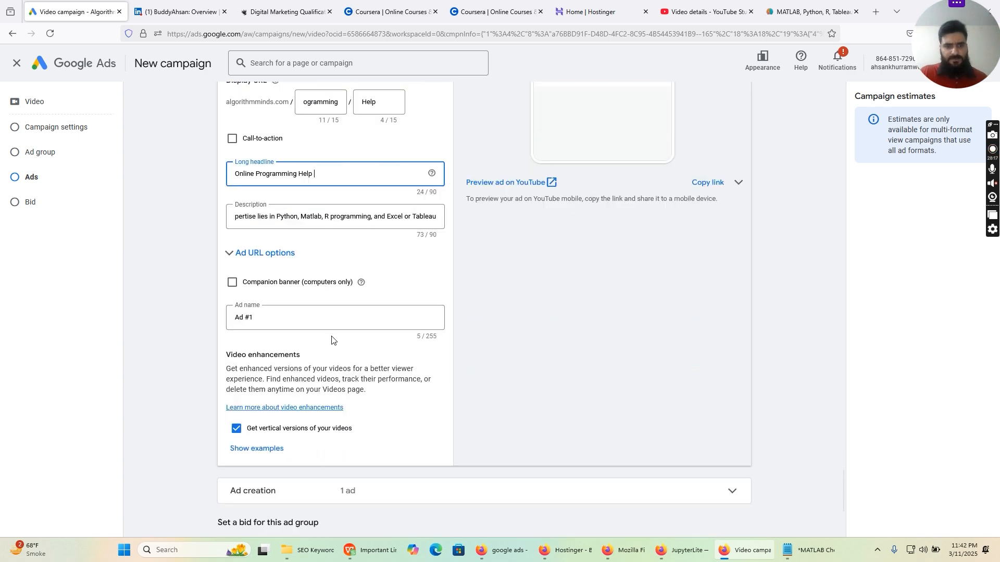
pyautogui.scroll(-1, 338, 338)
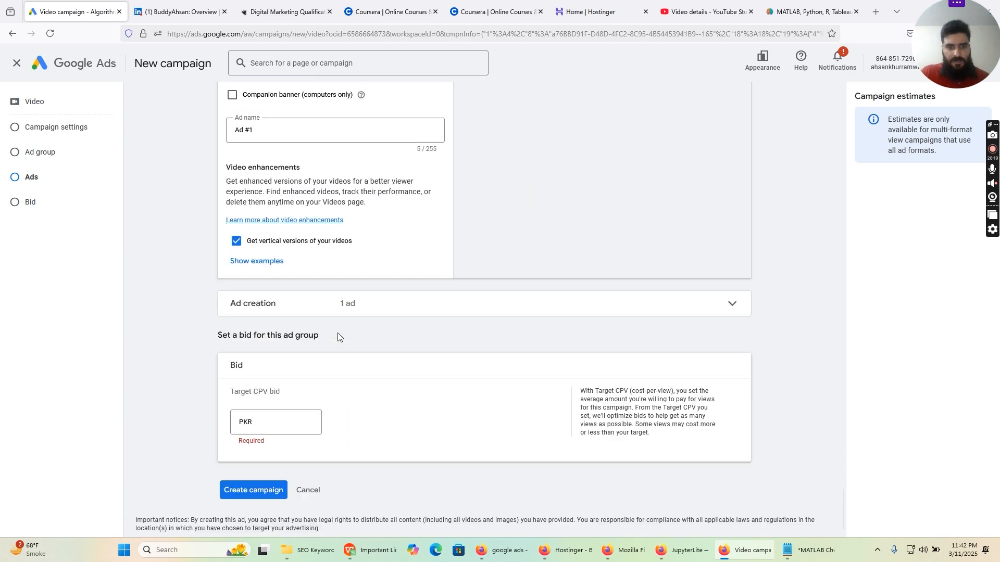
pyautogui.scroll(1, 461, 393)
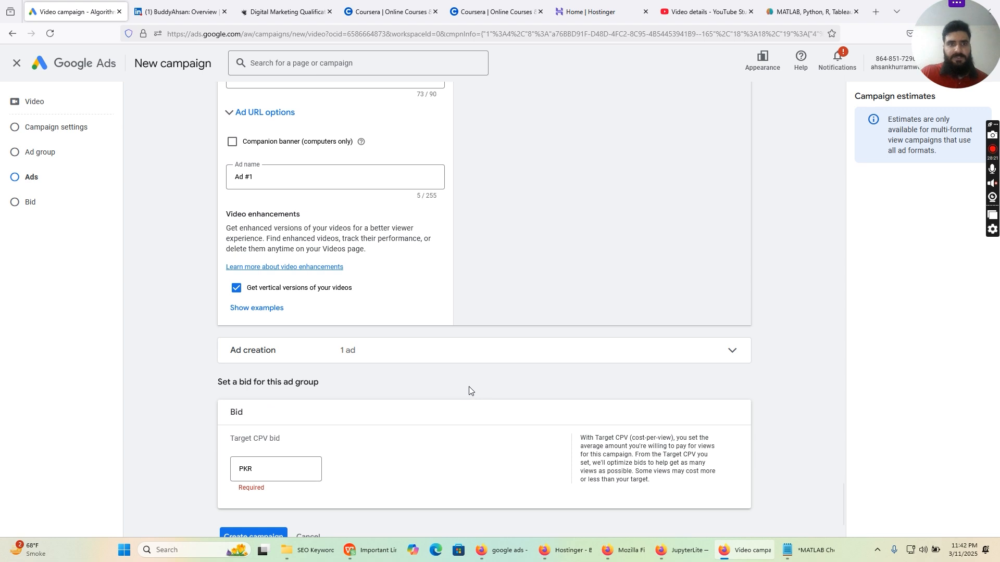
pyautogui.scroll(-1, 460, 394)
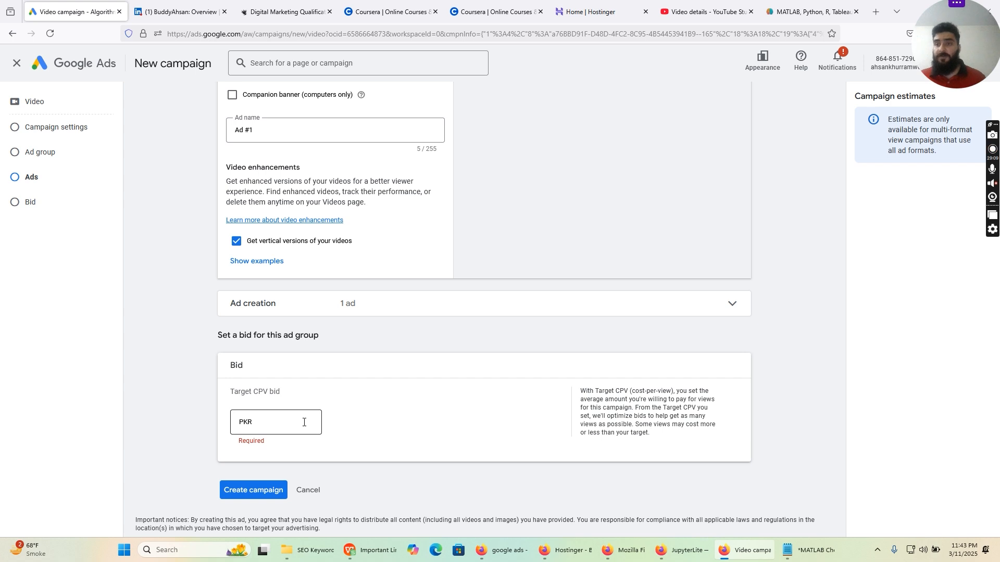
pyautogui.click(299, 426)
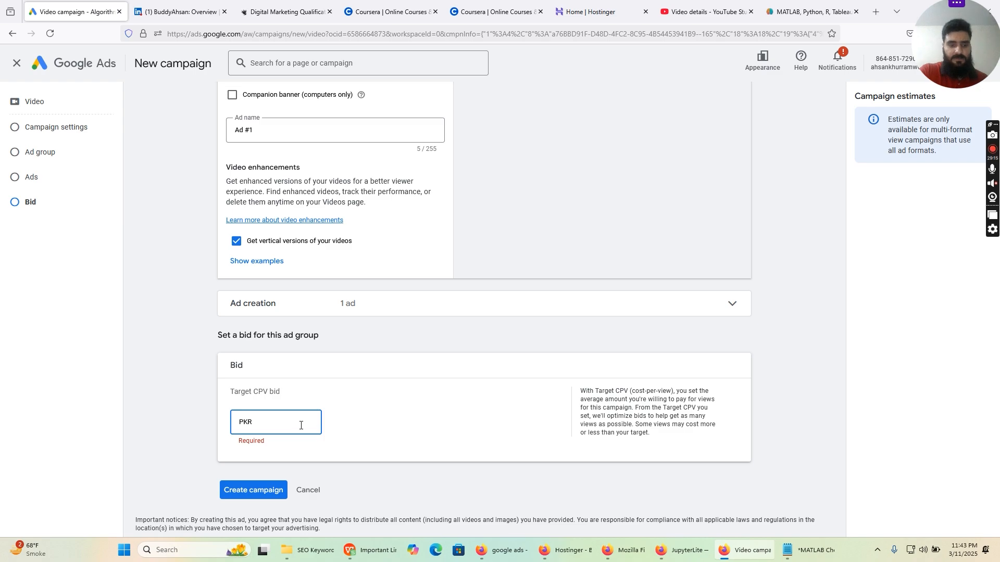
pyautogui.write('2')
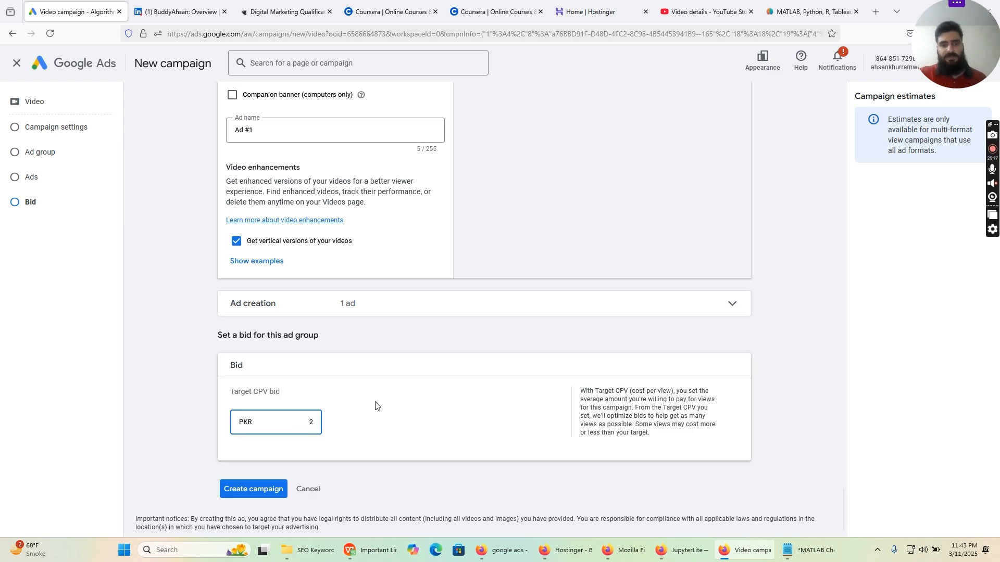
# Raise the campaign total budget to PKR 1,000.
pyautogui.scroll(20, 375, 406)
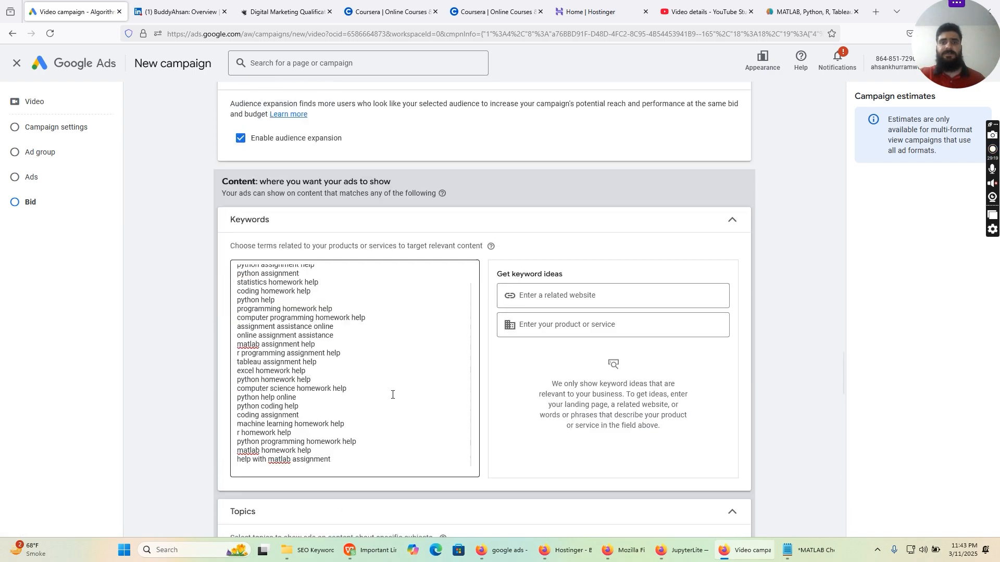
pyautogui.scroll(20, 392, 395)
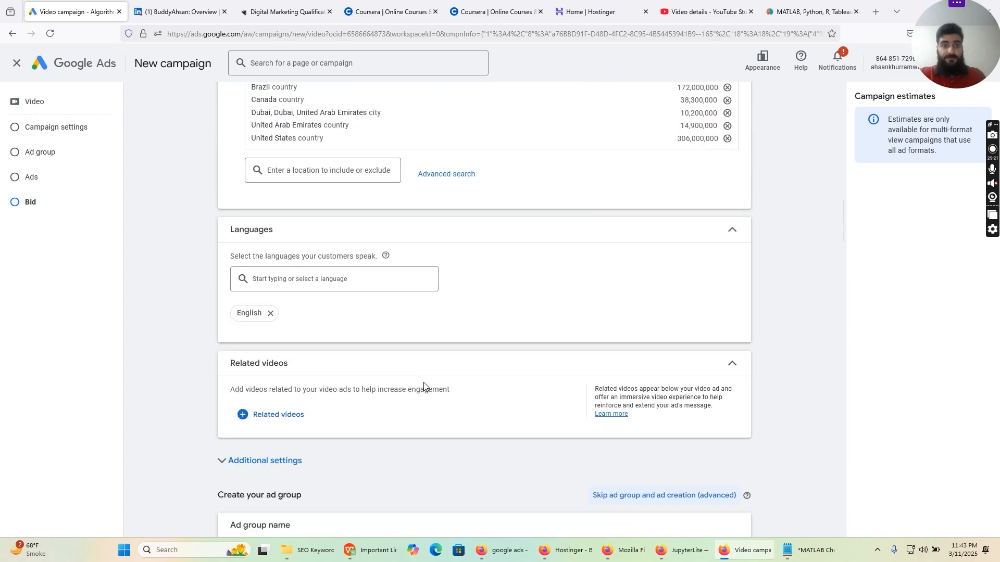
pyautogui.scroll(20, 424, 386)
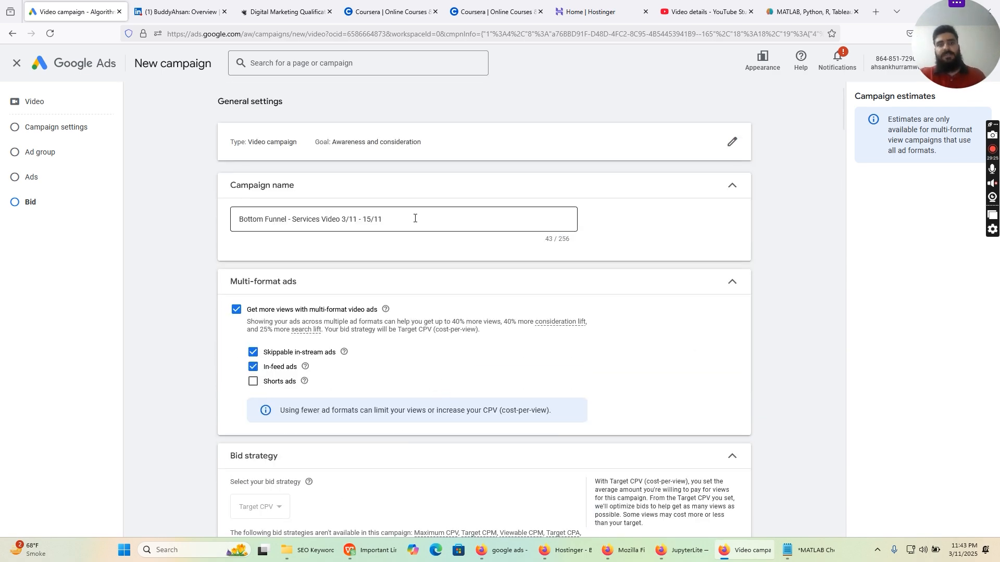
pyautogui.scroll(-1, 415, 221)
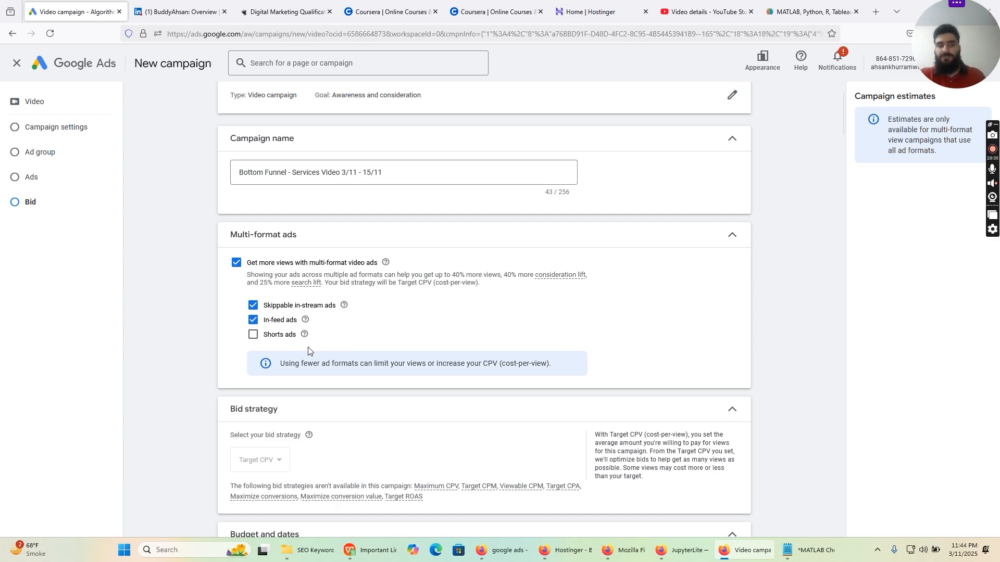
pyautogui.scroll(-1, 310, 351)
pyautogui.scroll(-5, 259, 295)
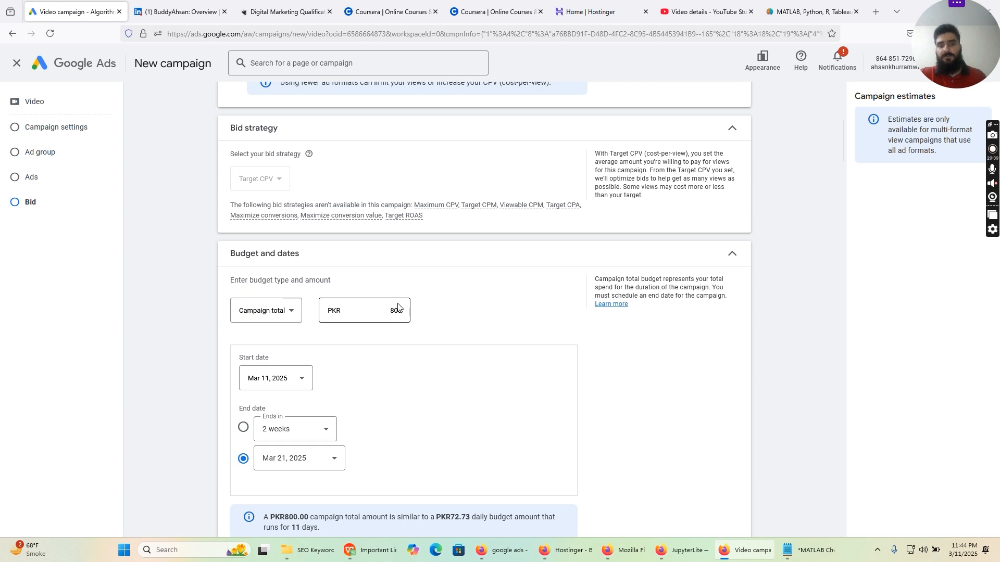
pyautogui.click(397, 310)
pyautogui.doubleClick(397, 312)
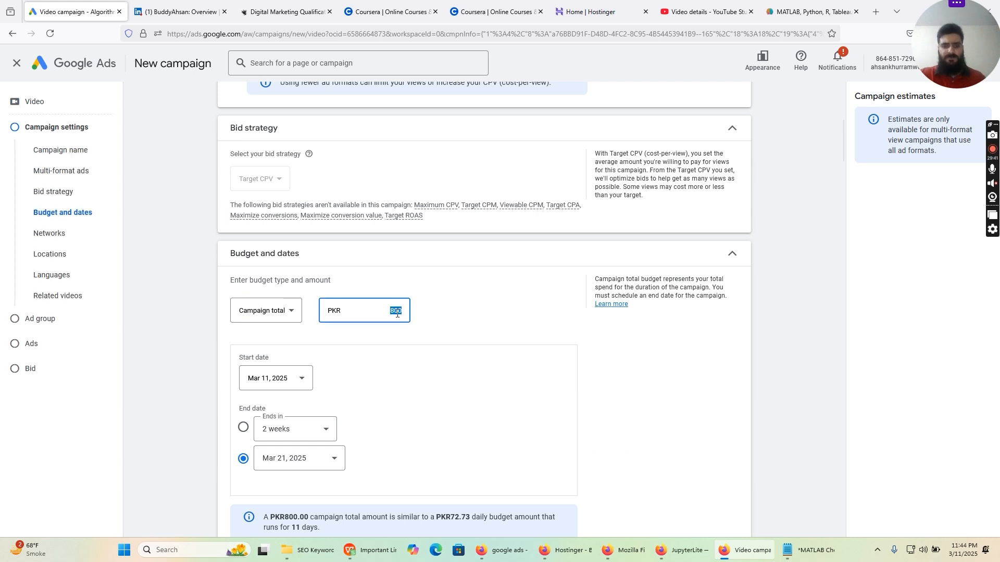
pyautogui.write('1,000')
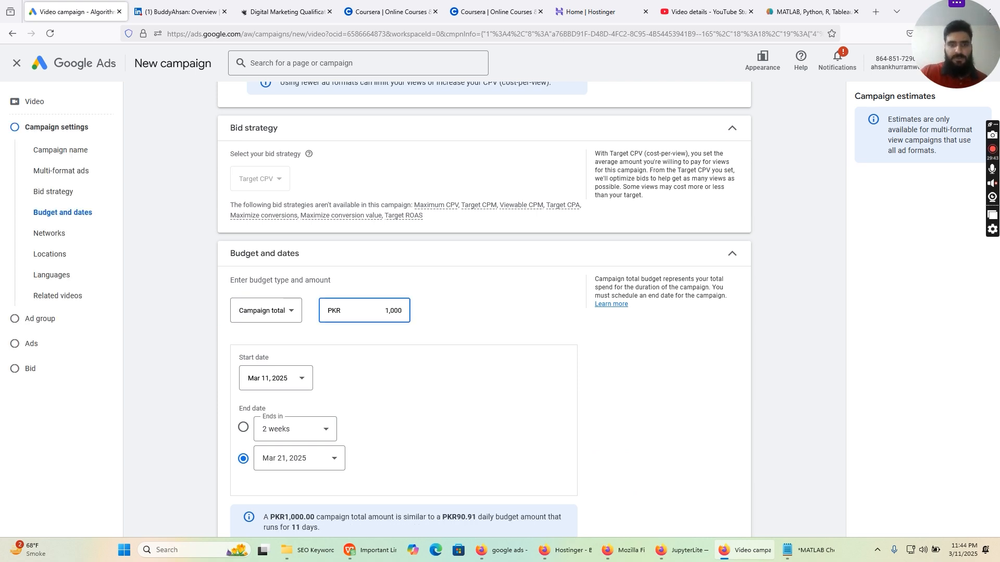
# Set the campaign's end date to Mar 24, 2025.
pyautogui.scroll(-2, 429, 350)
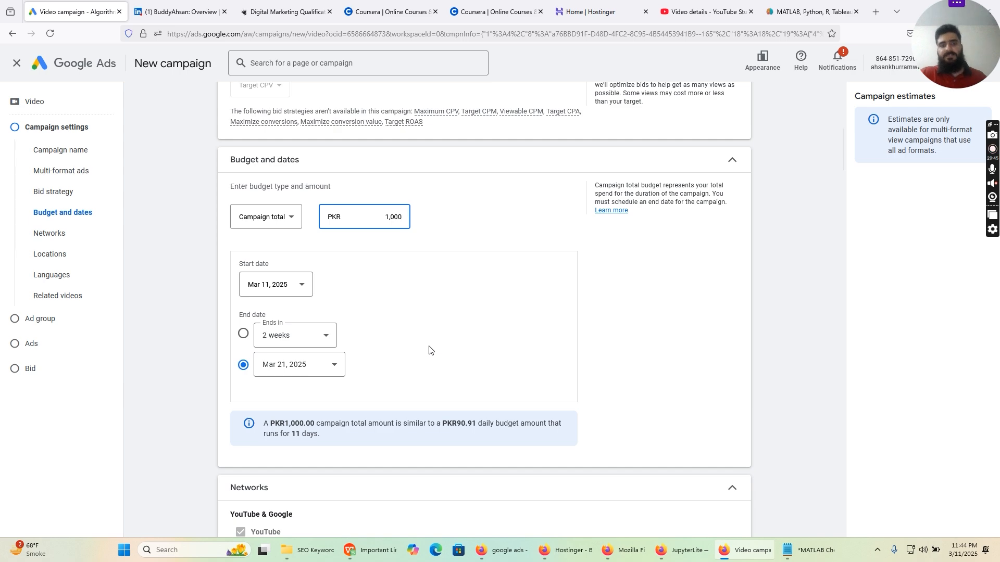
pyautogui.scroll(-1, 449, 353)
pyautogui.scroll(-8, 458, 351)
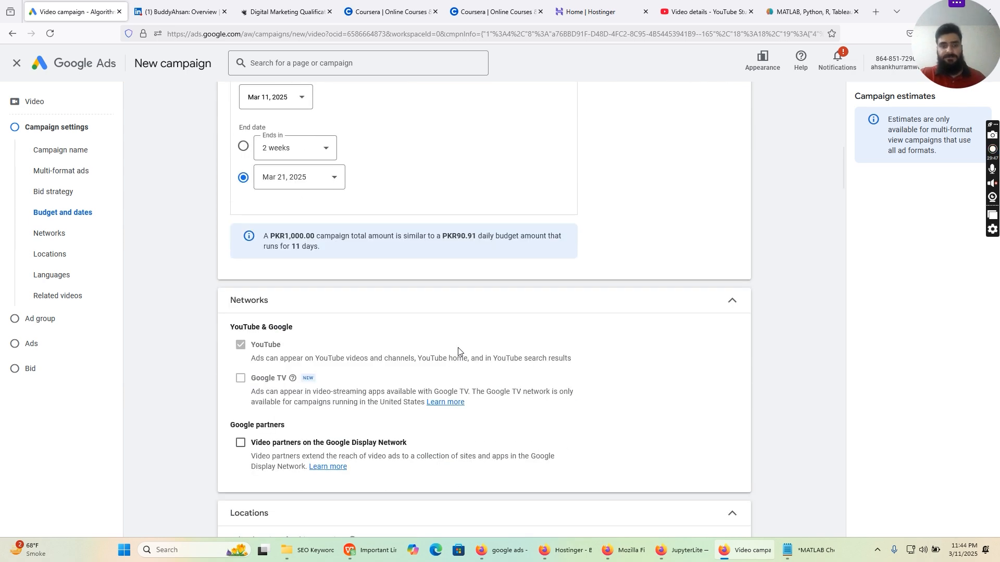
pyautogui.scroll(9, 458, 351)
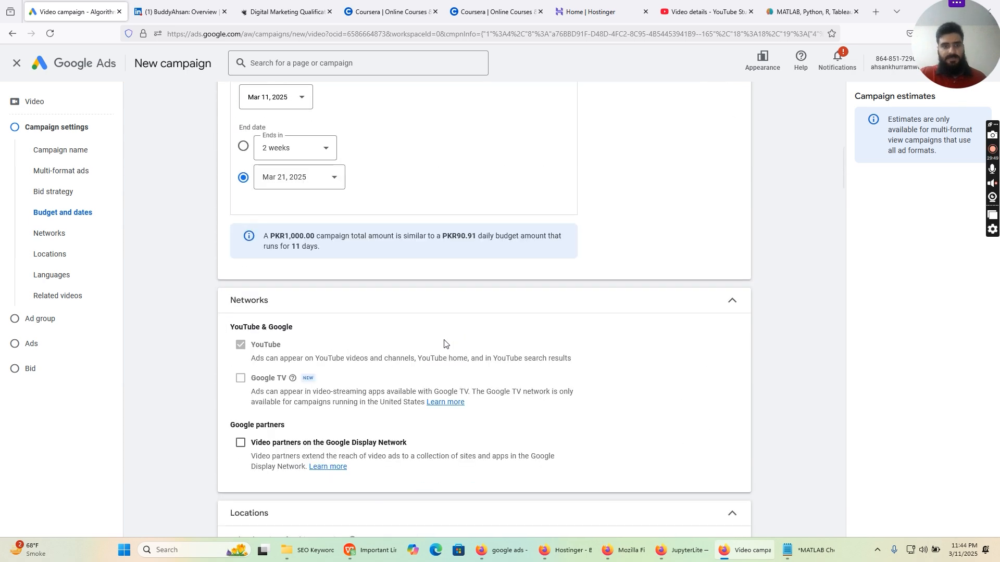
pyautogui.click(339, 369)
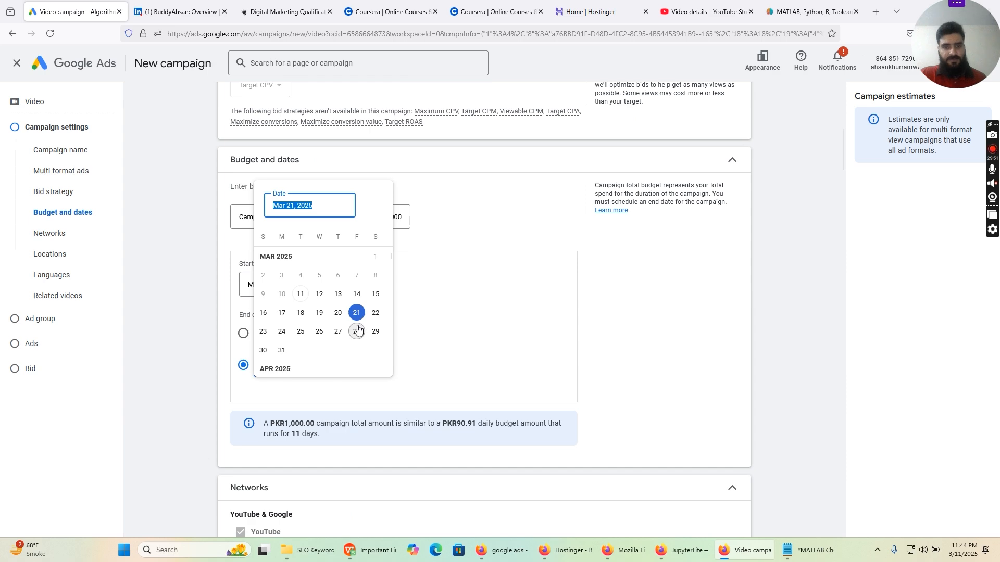
pyautogui.click(282, 331)
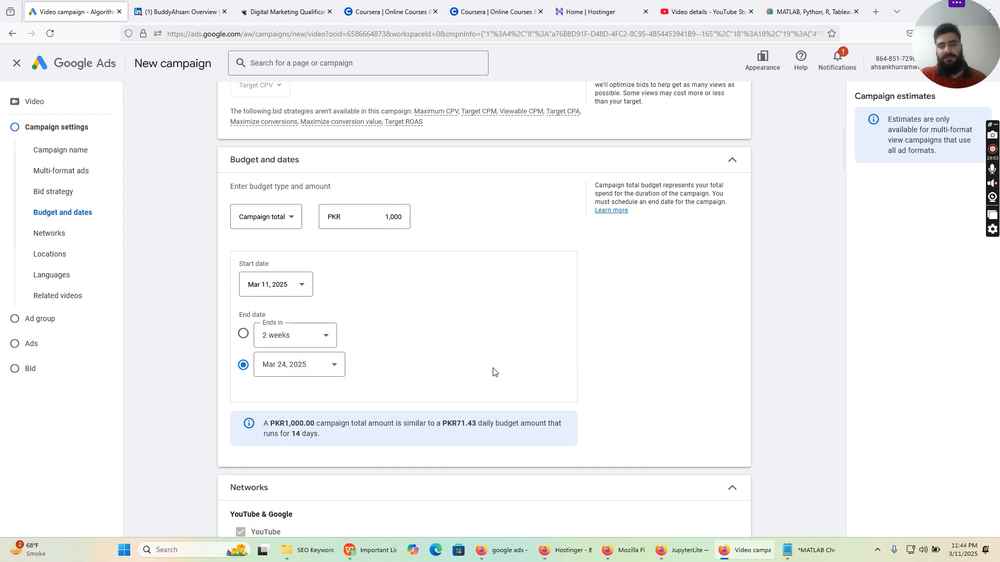
# Review the campaign's network, location, language and related video settings.
pyautogui.scroll(-3, 492, 371)
pyautogui.scroll(-2, 495, 369)
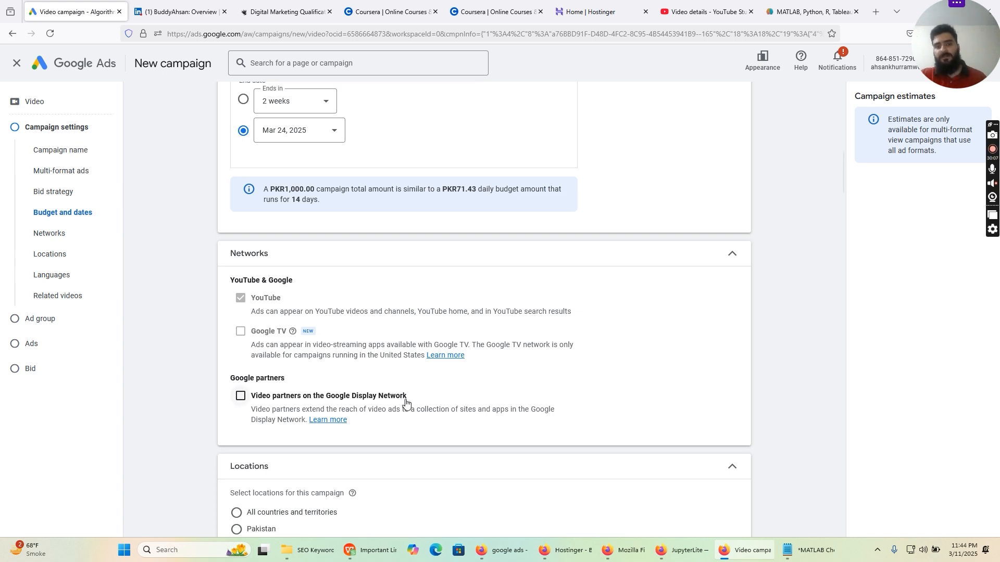
pyautogui.scroll(-3, 405, 403)
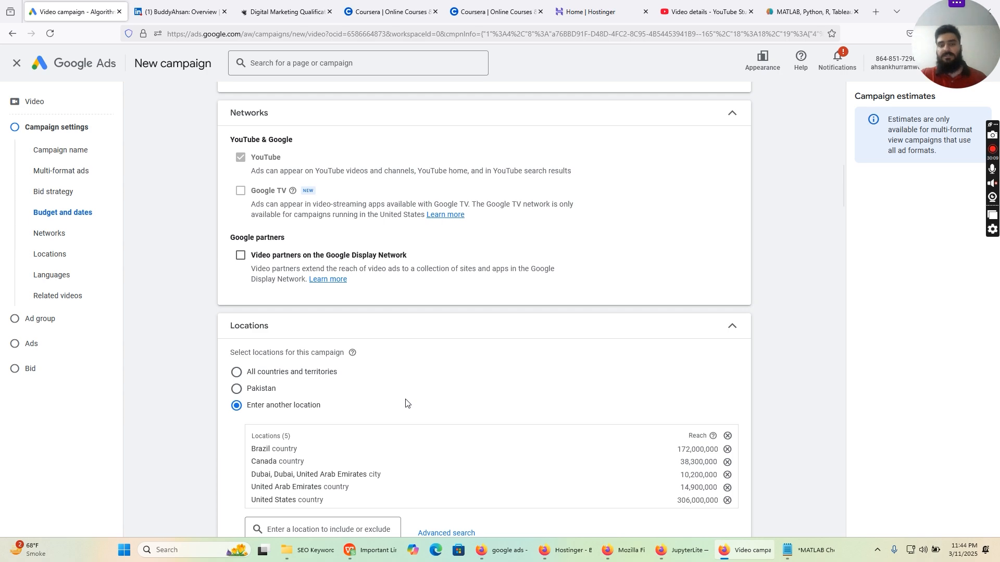
pyautogui.scroll(-1, 406, 402)
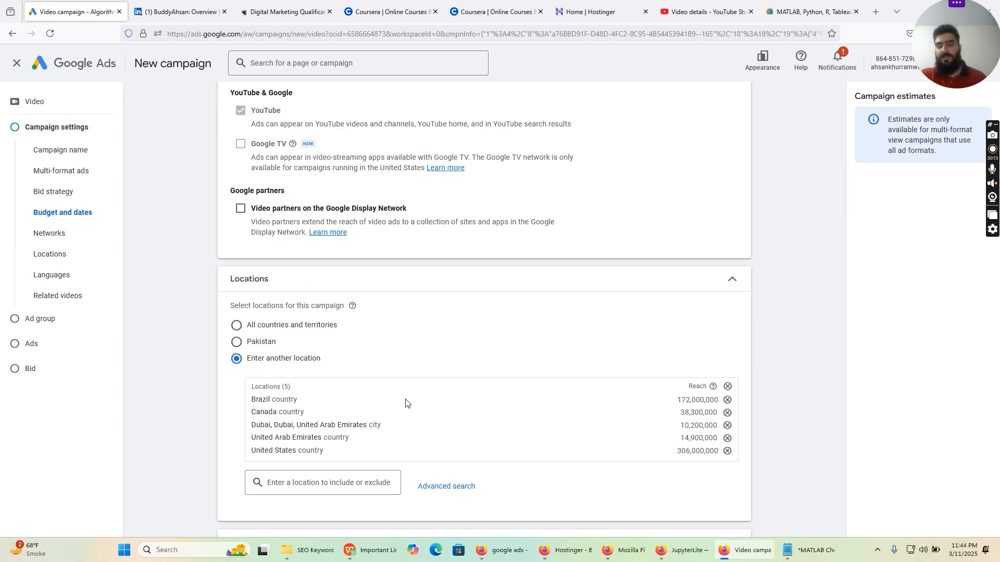
pyautogui.scroll(-2, 405, 403)
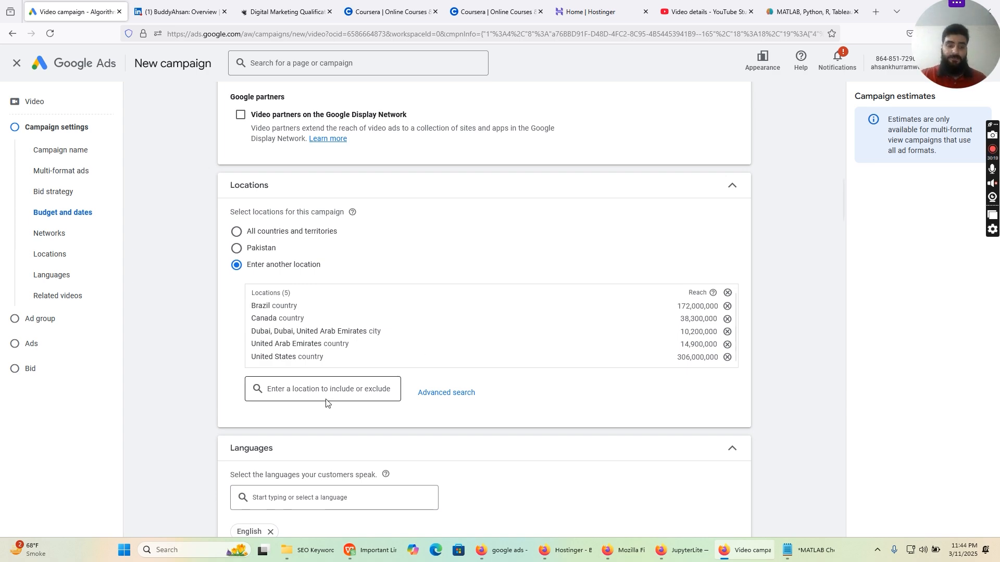
pyautogui.scroll(-4, 327, 402)
pyautogui.scroll(-2, 325, 403)
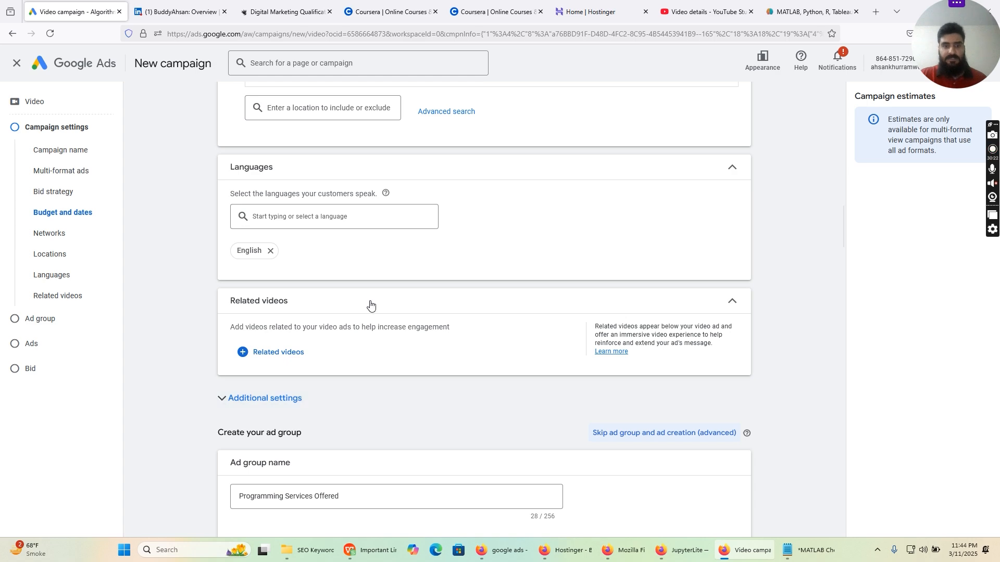
pyautogui.scroll(-1, 373, 287)
pyautogui.scroll(-3, 370, 366)
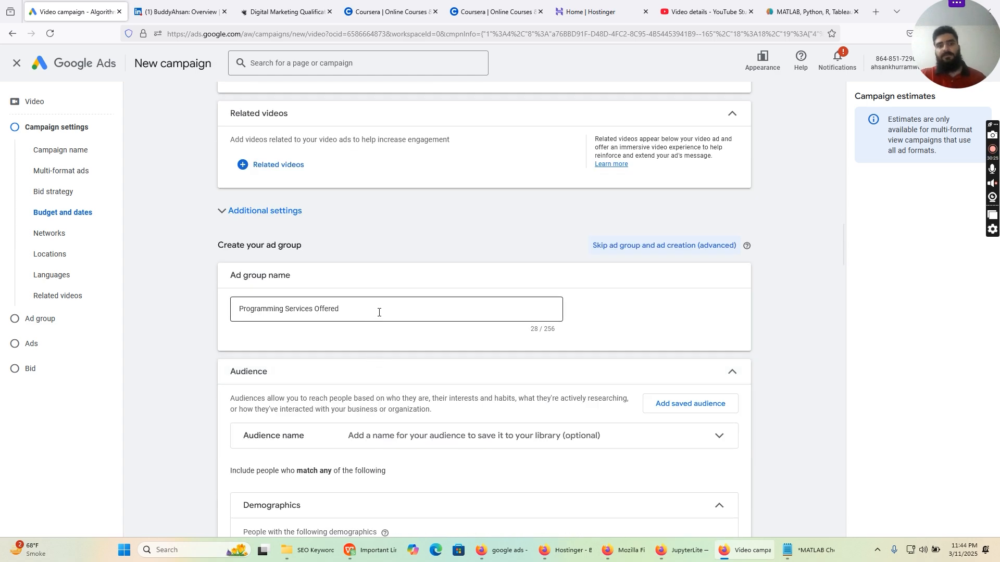
# Review the ad group's audience demographics, interests, audience expansion, keywords, topics and placements, through to the video ad section.
pyautogui.scroll(-4, 379, 313)
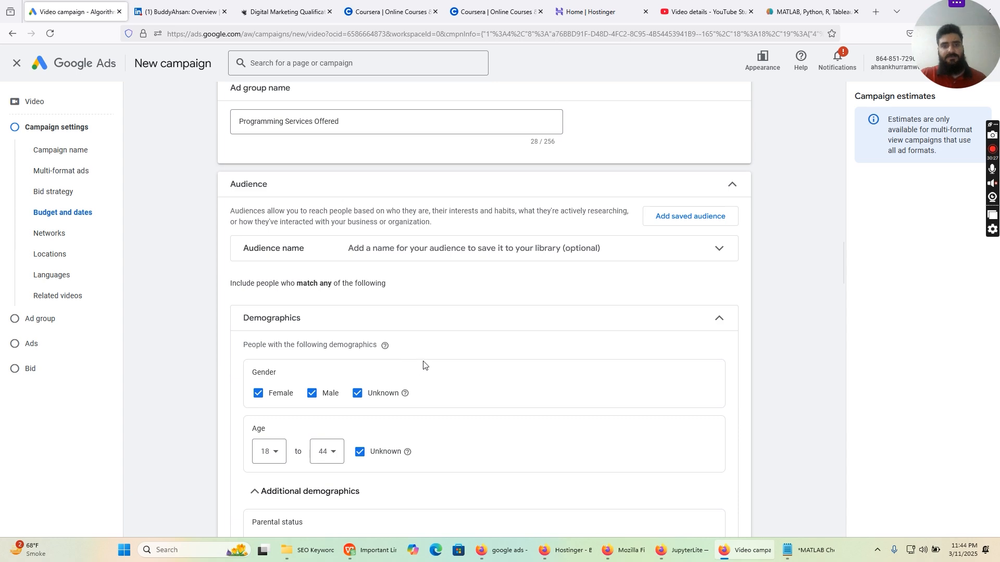
pyautogui.scroll(-1, 424, 364)
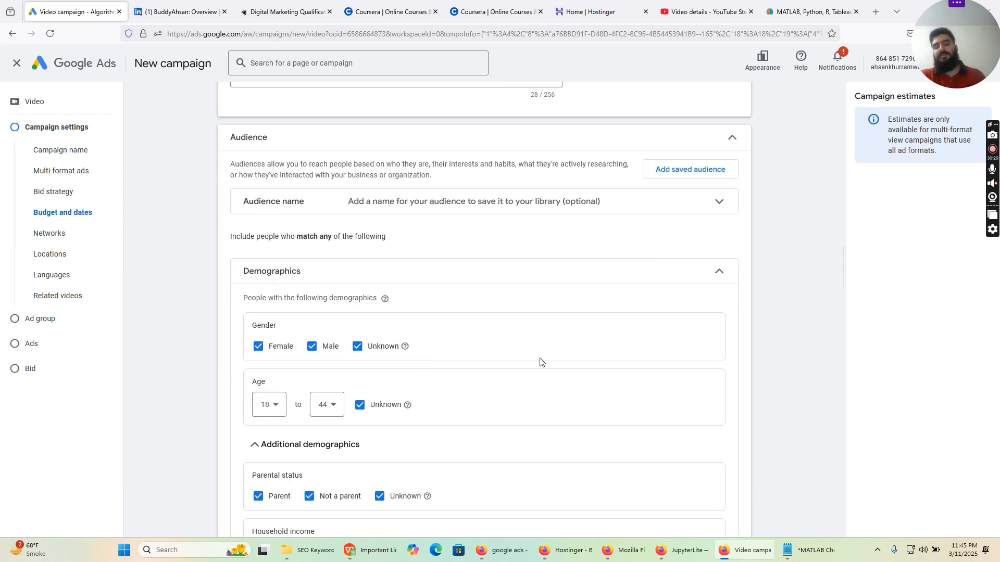
pyautogui.scroll(-1, 540, 361)
pyautogui.scroll(-4, 540, 362)
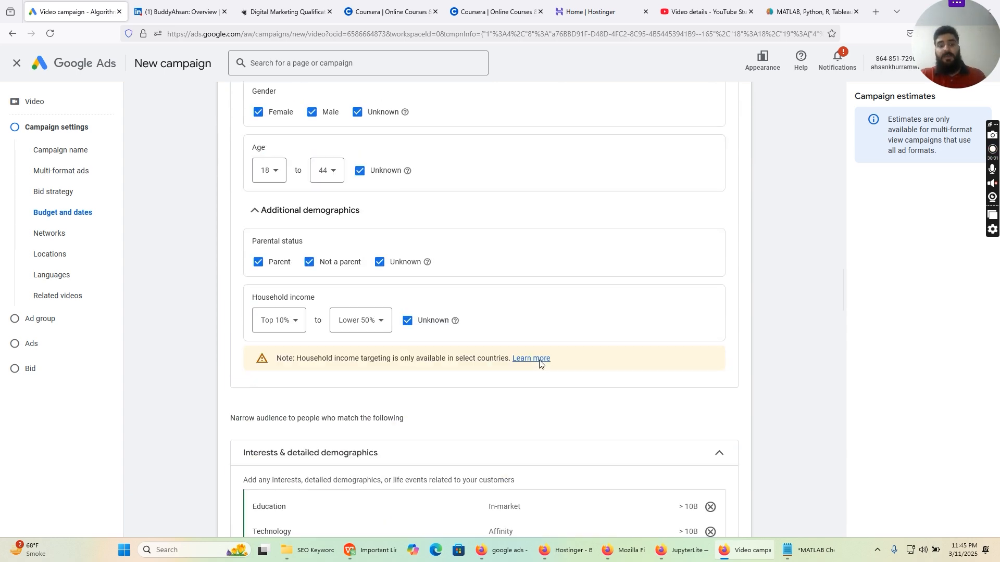
pyautogui.scroll(-1, 540, 362)
pyautogui.scroll(-2, 540, 361)
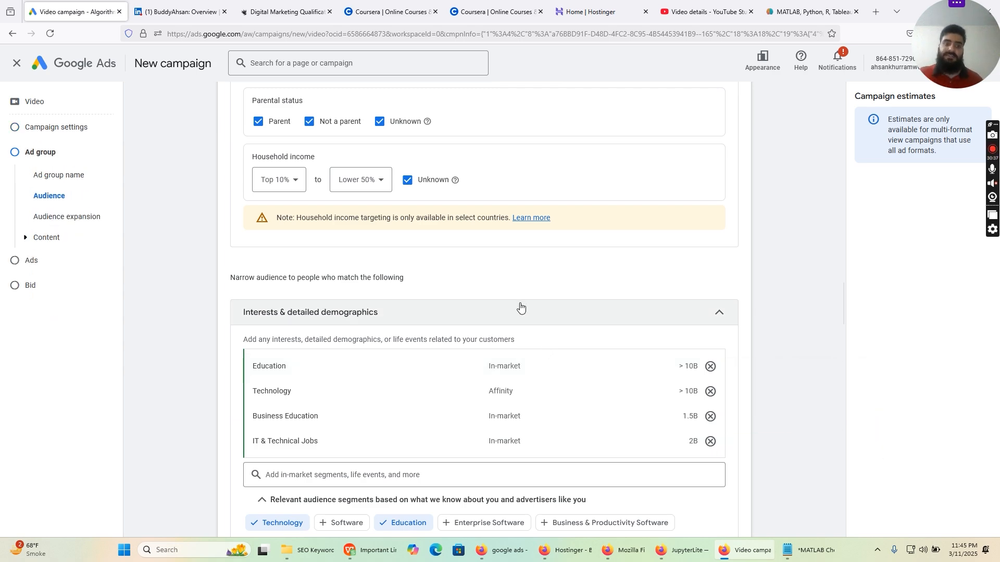
pyautogui.scroll(-10, 490, 318)
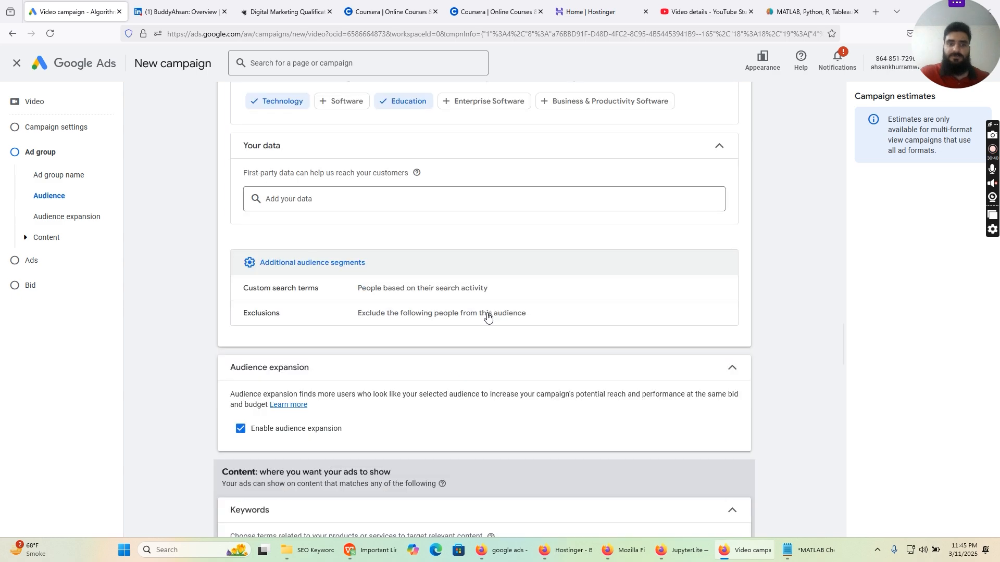
pyautogui.scroll(-1, 488, 316)
pyautogui.scroll(-2, 489, 313)
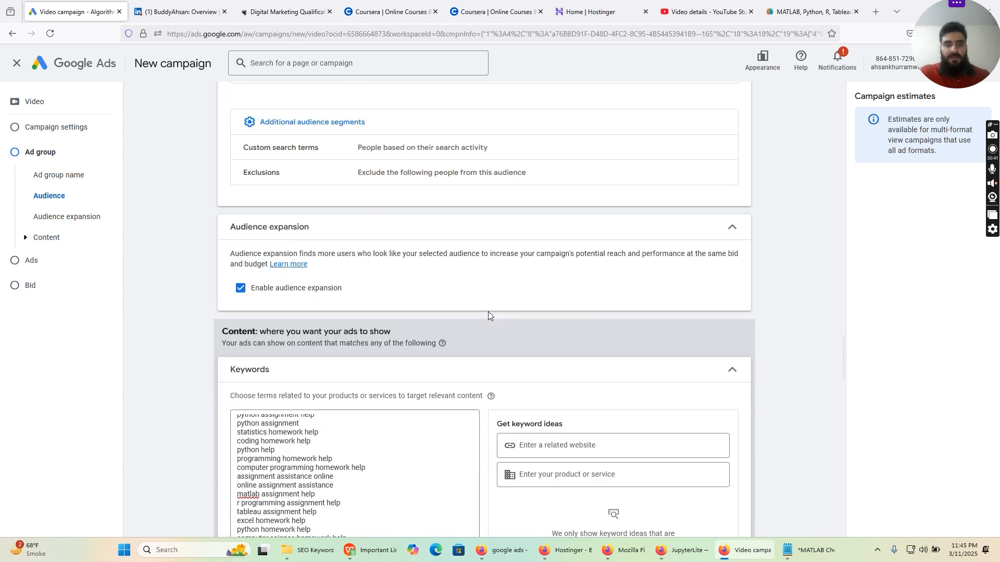
pyautogui.scroll(-1, 442, 382)
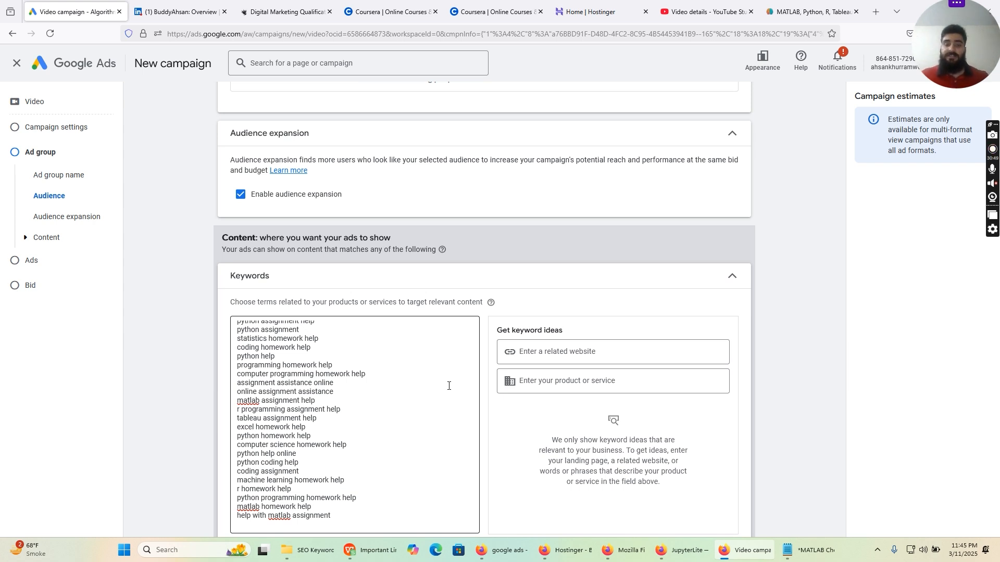
pyautogui.scroll(-10, 449, 386)
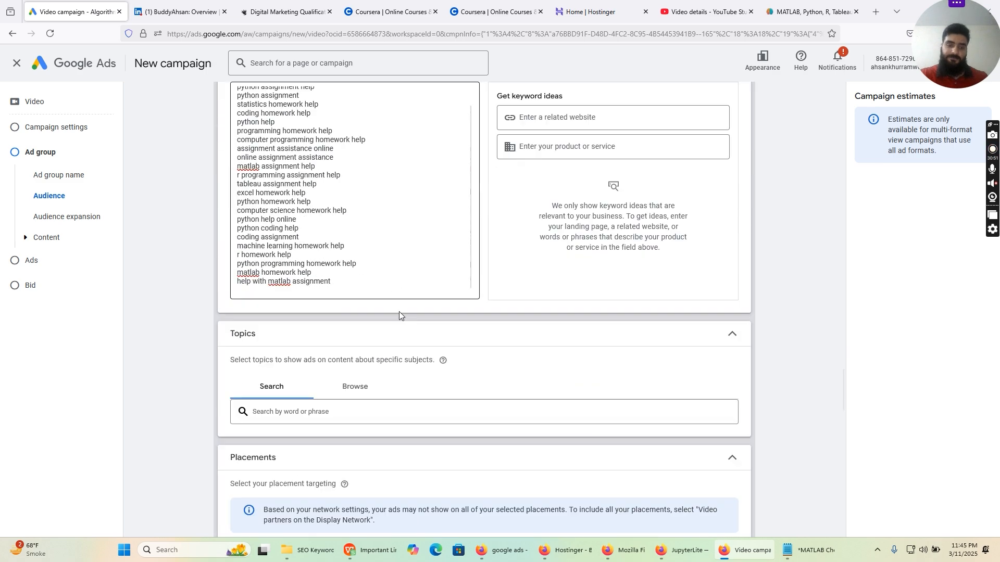
pyautogui.scroll(-2, 386, 296)
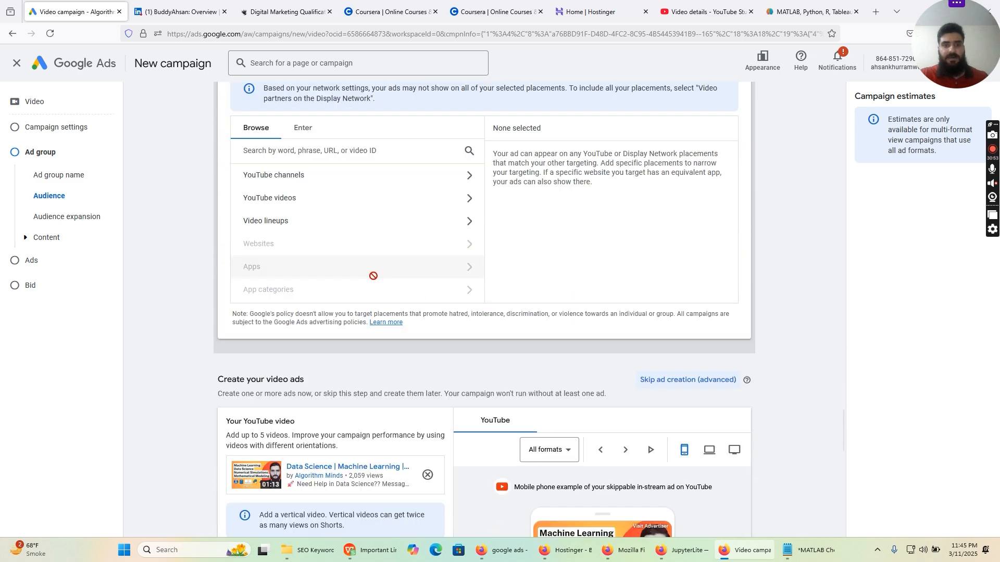
pyautogui.scroll(3, 372, 276)
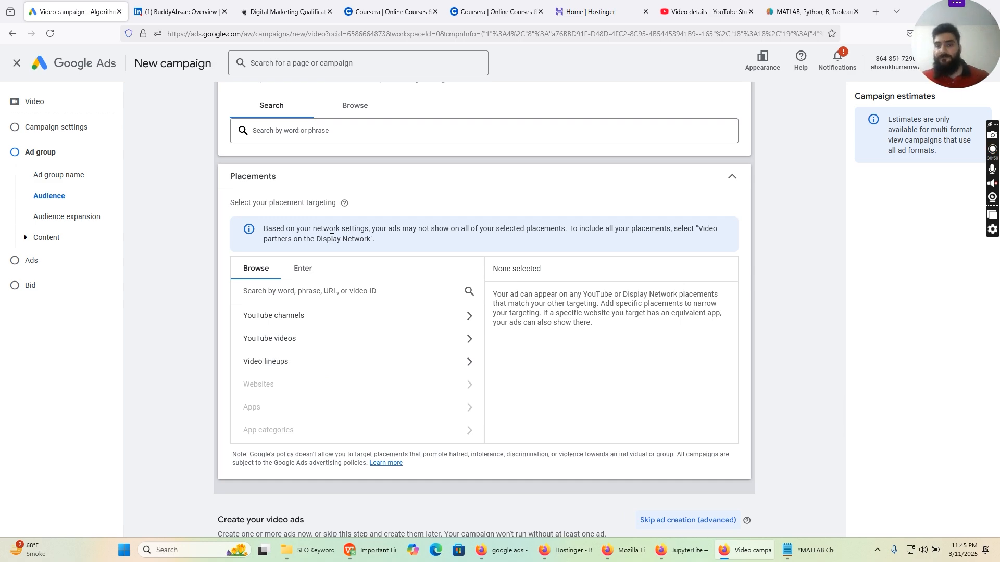
pyautogui.scroll(-6, 267, 281)
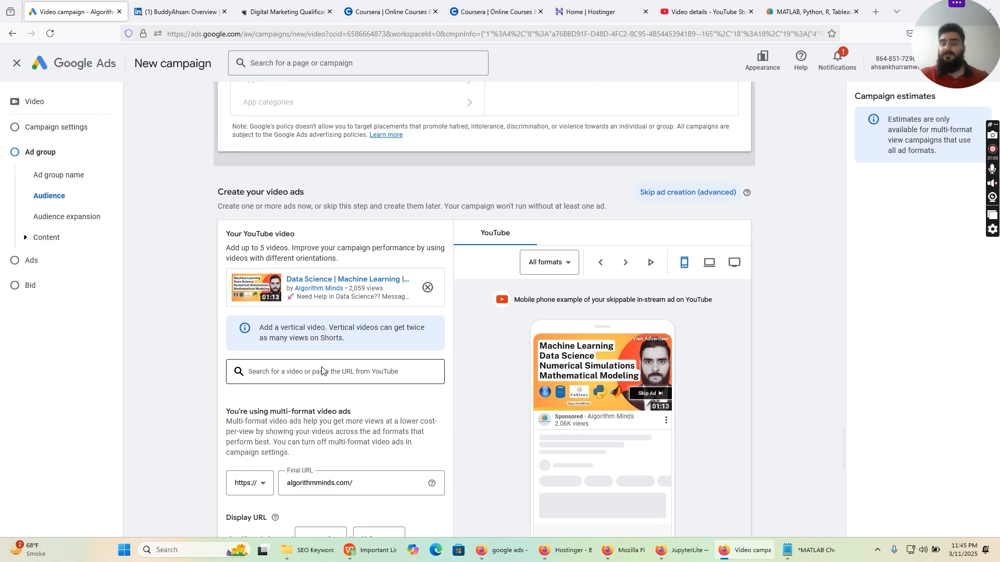
# Review the video ad's final URL, display URL, headline, description and video enhancements, through to the ad group's target CPV bid.
pyautogui.scroll(-3, 323, 371)
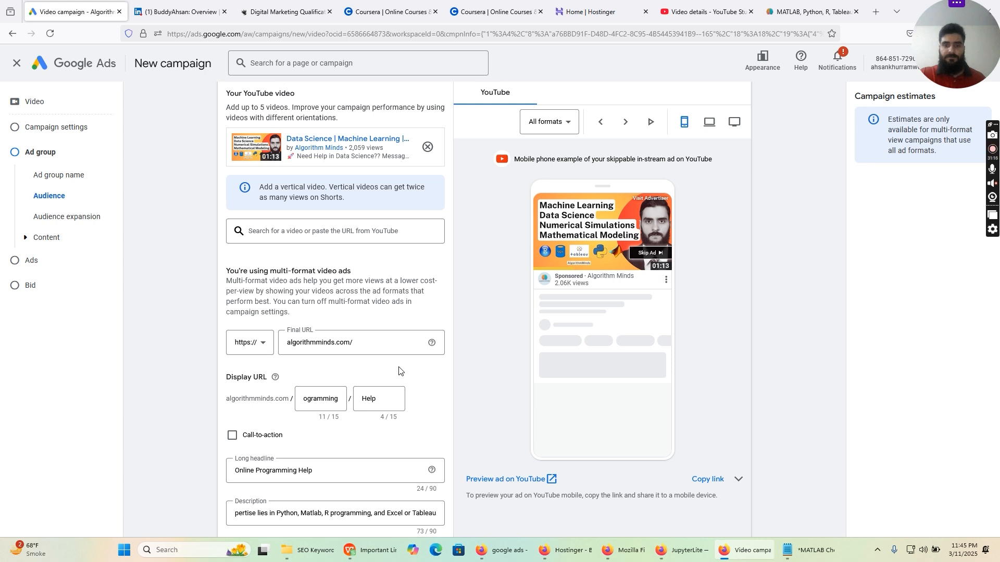
pyautogui.scroll(-1, 399, 371)
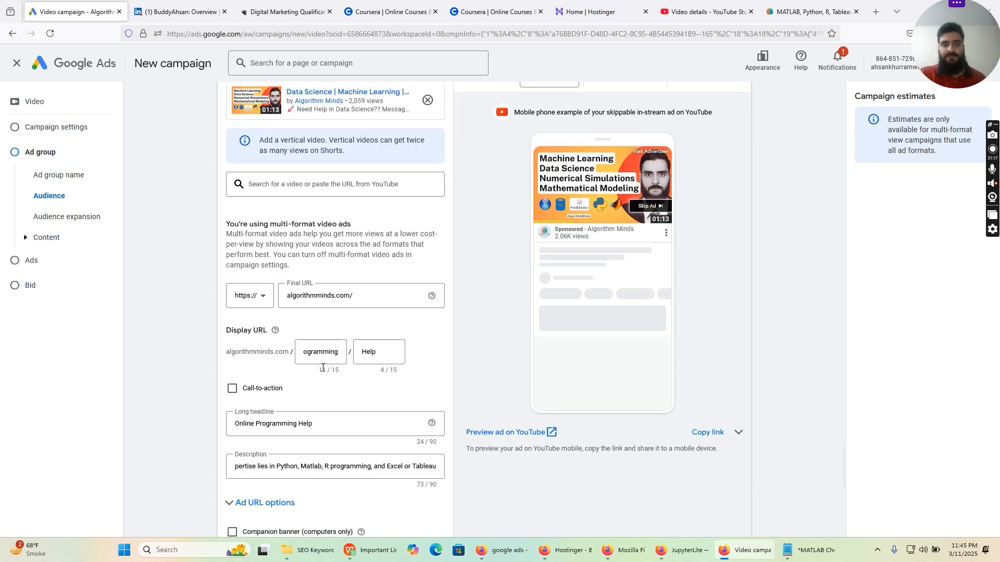
pyautogui.moveTo(308, 352); pyautogui.dragTo(281, 352)
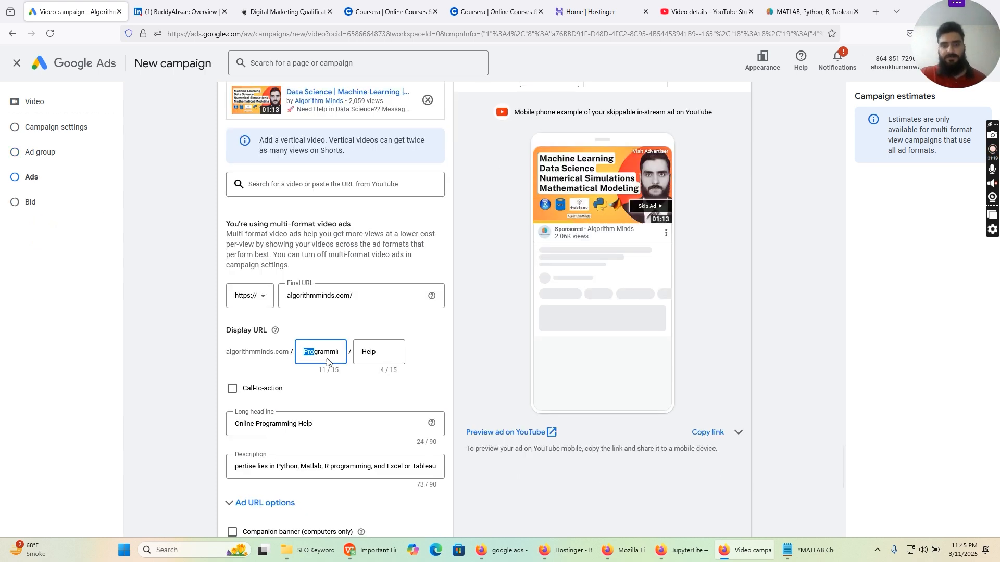
pyautogui.click(364, 354)
pyautogui.scroll(-1, 377, 374)
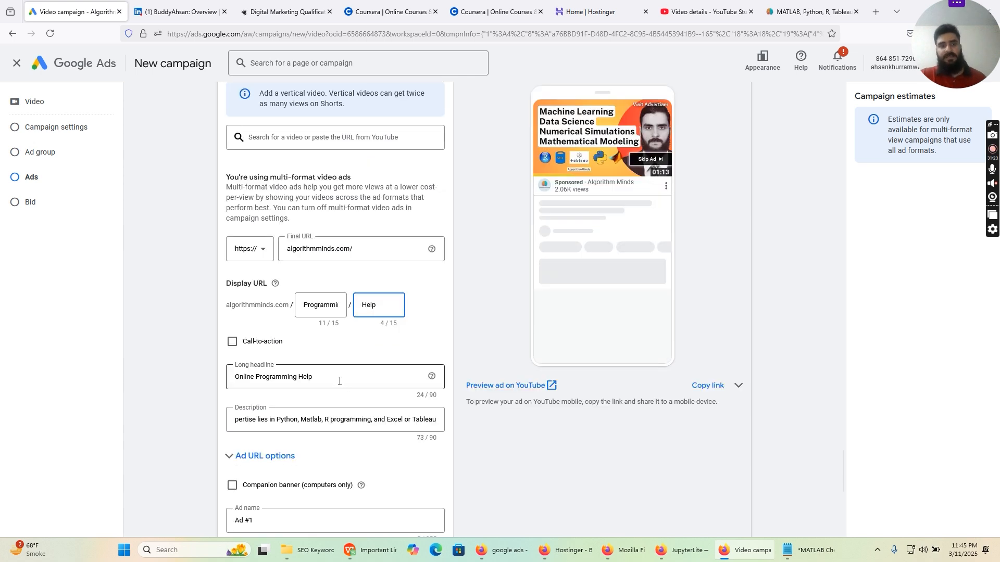
pyautogui.moveTo(342, 419); pyautogui.dragTo(439, 420)
pyautogui.scroll(-4, 453, 435)
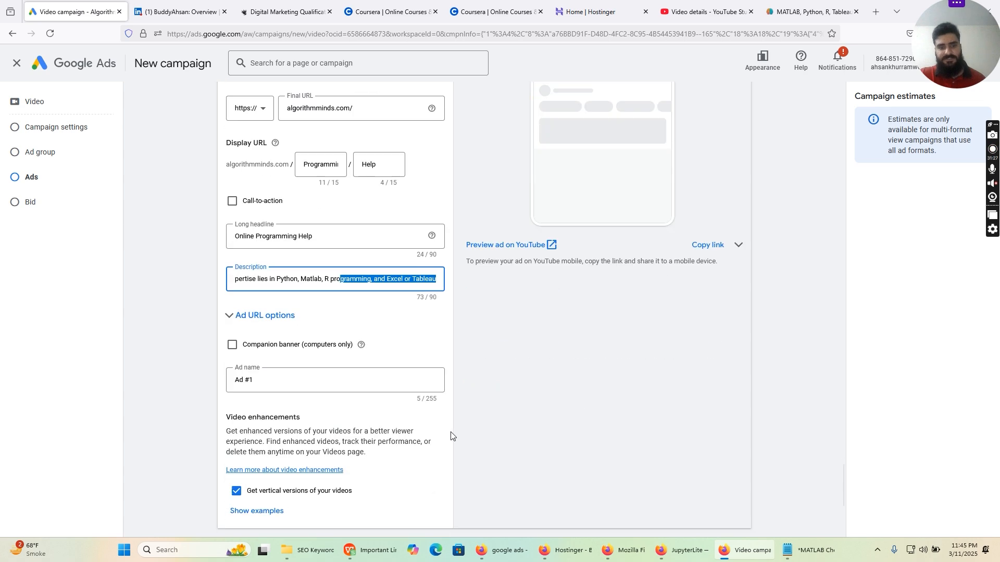
pyautogui.scroll(-1, 479, 422)
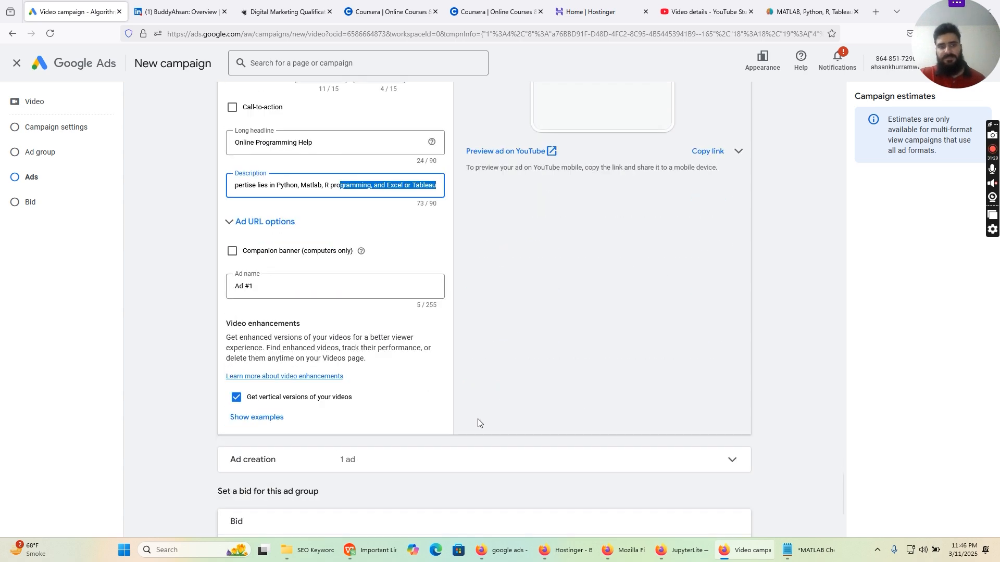
pyautogui.scroll(-1, 492, 415)
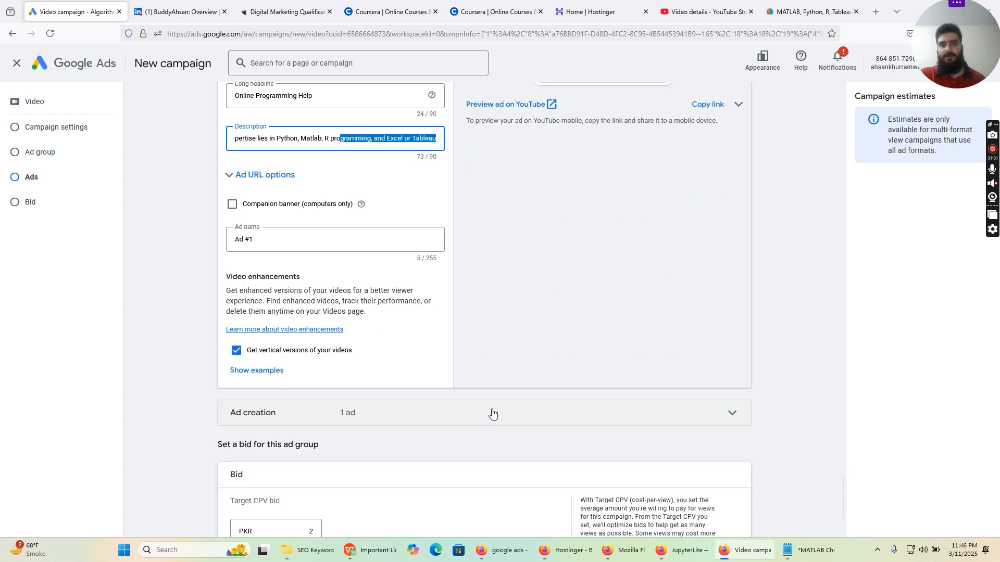
pyautogui.scroll(-2, 530, 375)
pyautogui.scroll(-1, 530, 375)
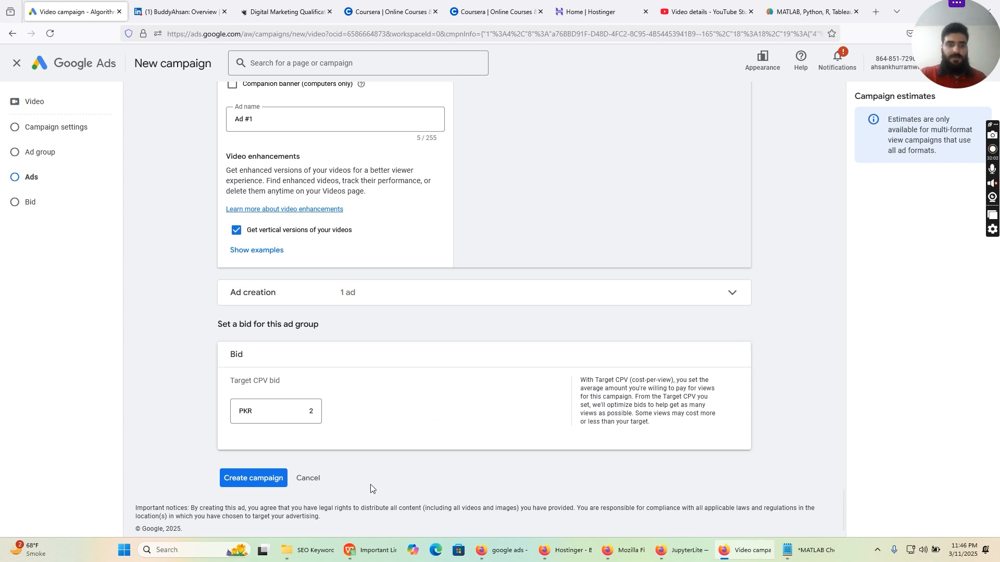
# Create the campaign and continue to its overview to check the review status, diagnostics and video ad.
pyautogui.click(246, 487)
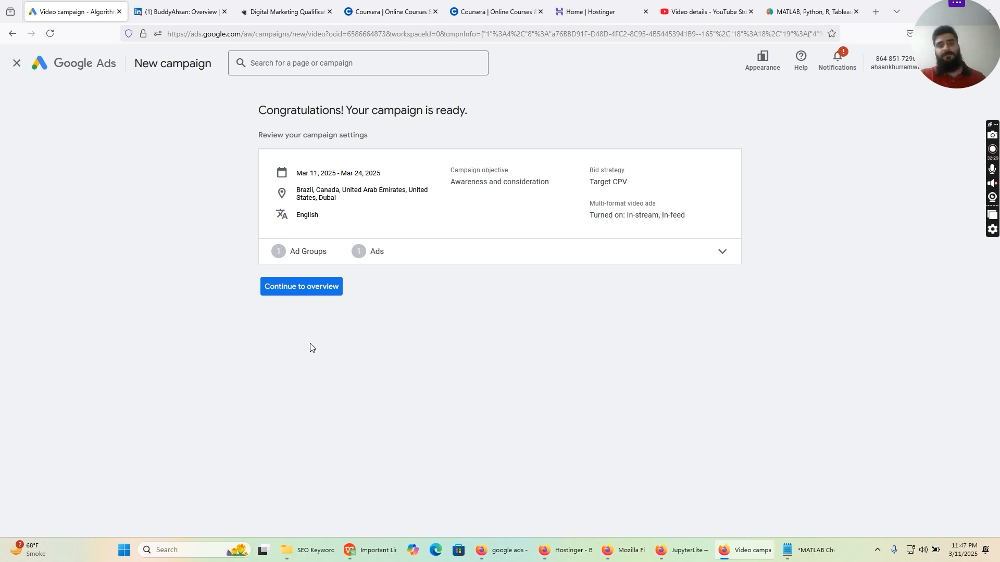
pyautogui.click(317, 292)
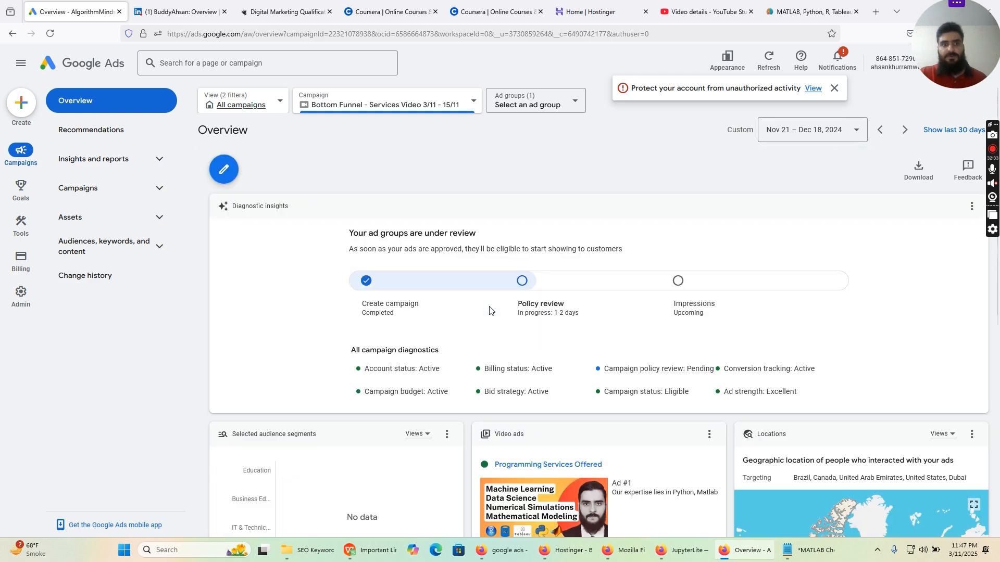
pyautogui.scroll(-3, 489, 311)
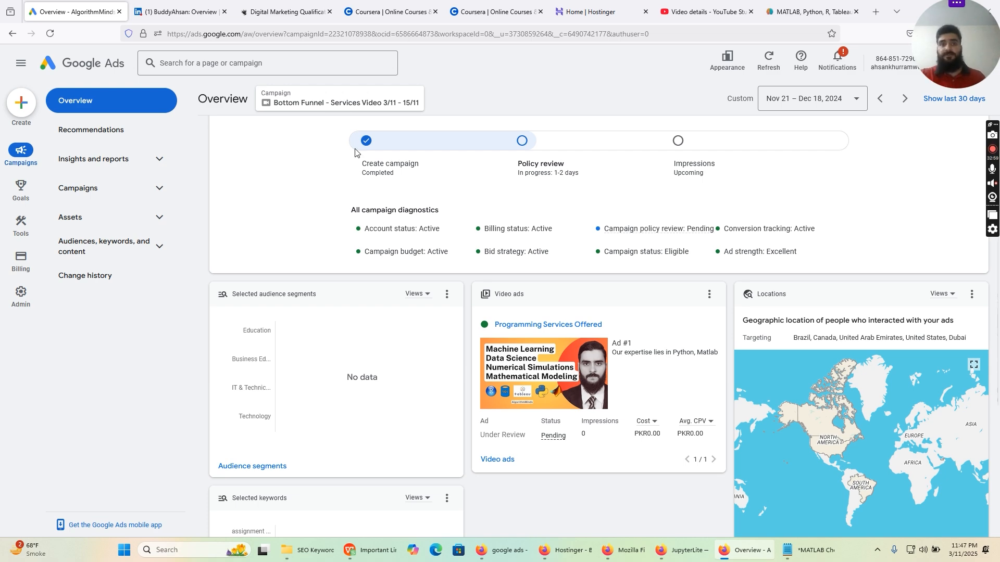
# Switch to the Coursera pages and show the Digital Marketing specialization certificate.
pyautogui.click(377, 3)
pyautogui.click(478, 7)
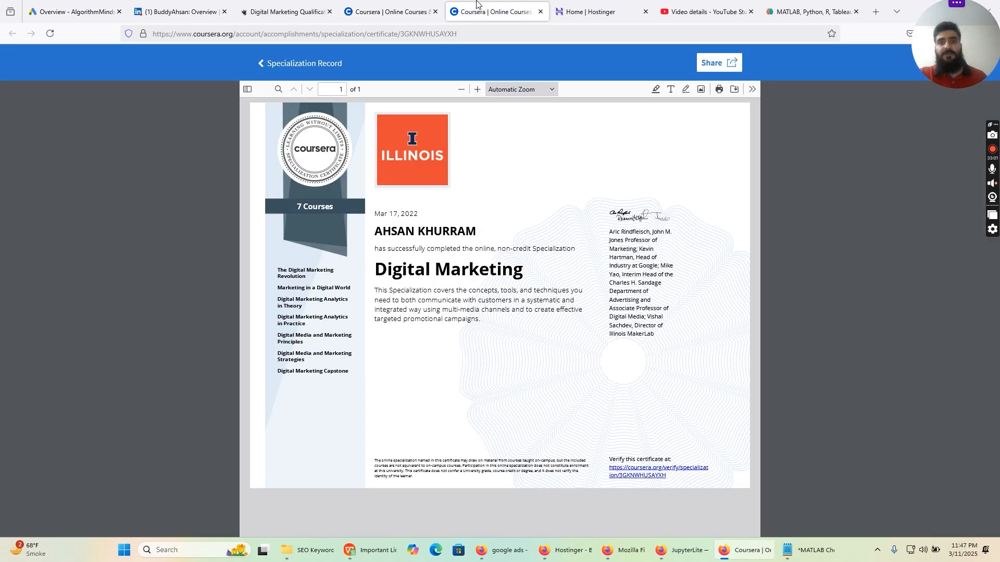